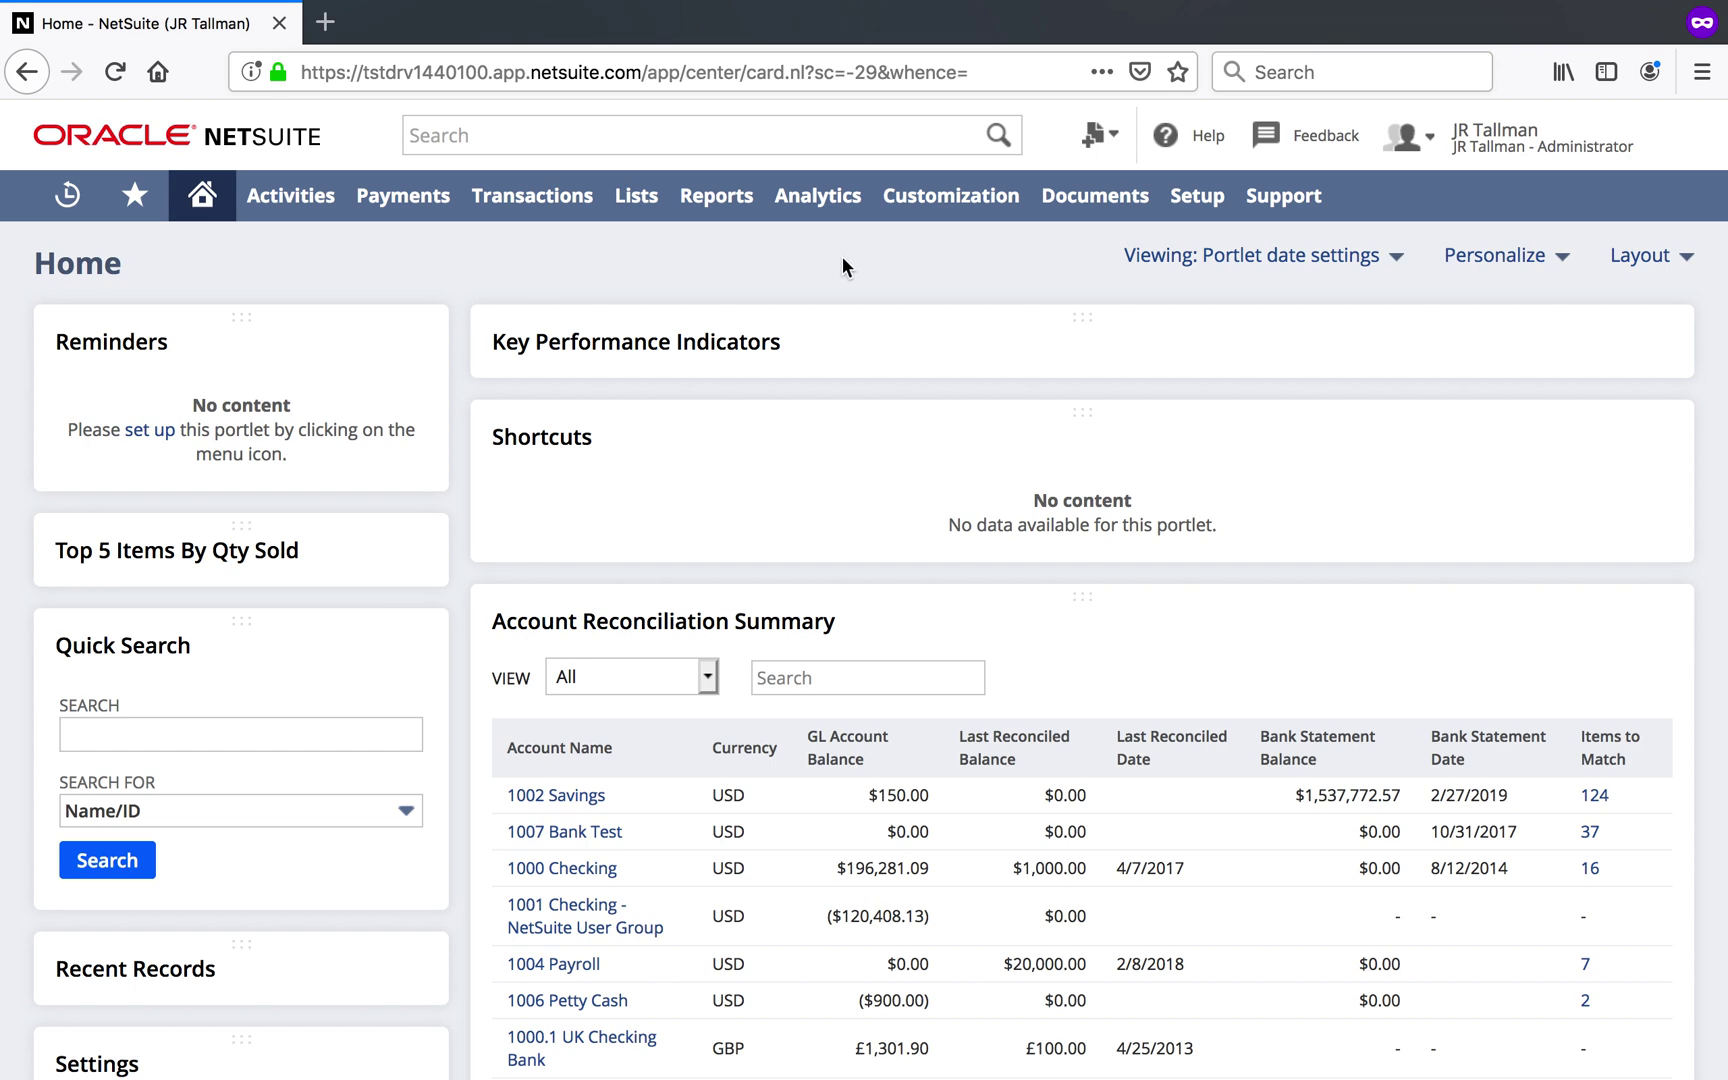
# Step: On the Enable Features Accounting subtab, confirm Amortization and Advanced Expense Management are enabled
pyautogui.moveTo(1196, 210)
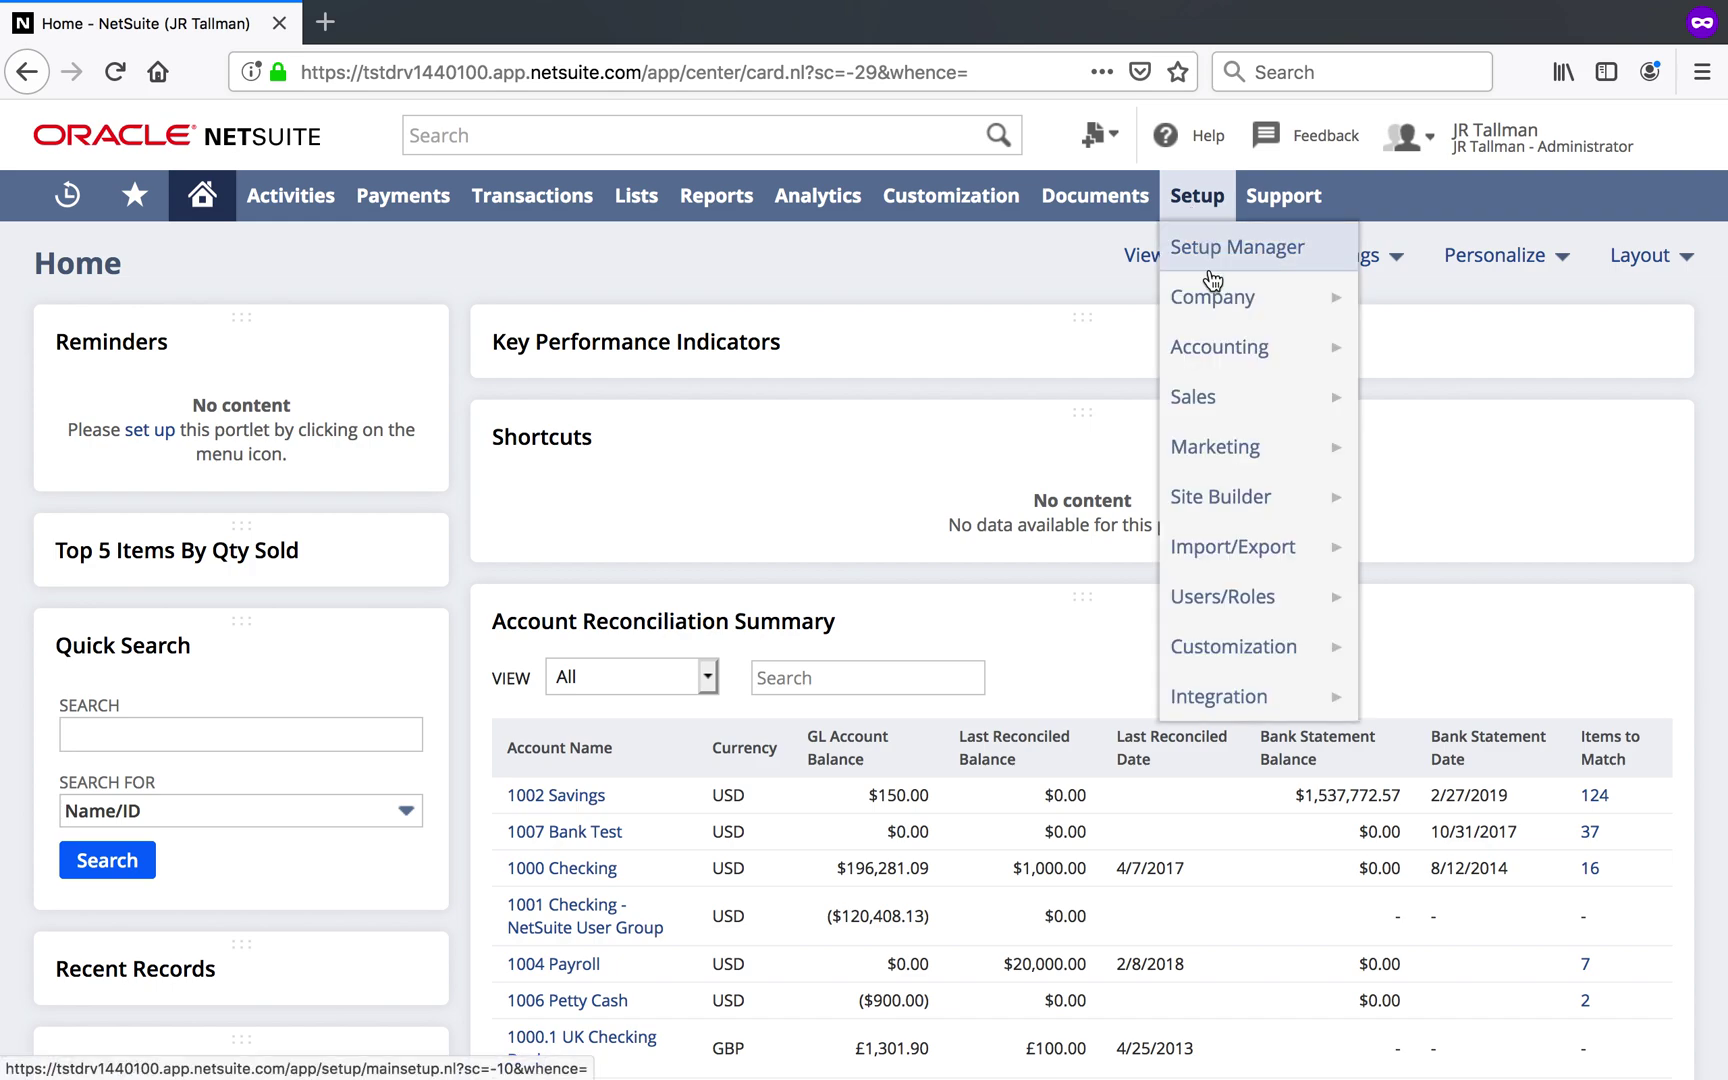
pyautogui.moveTo(1210, 292)
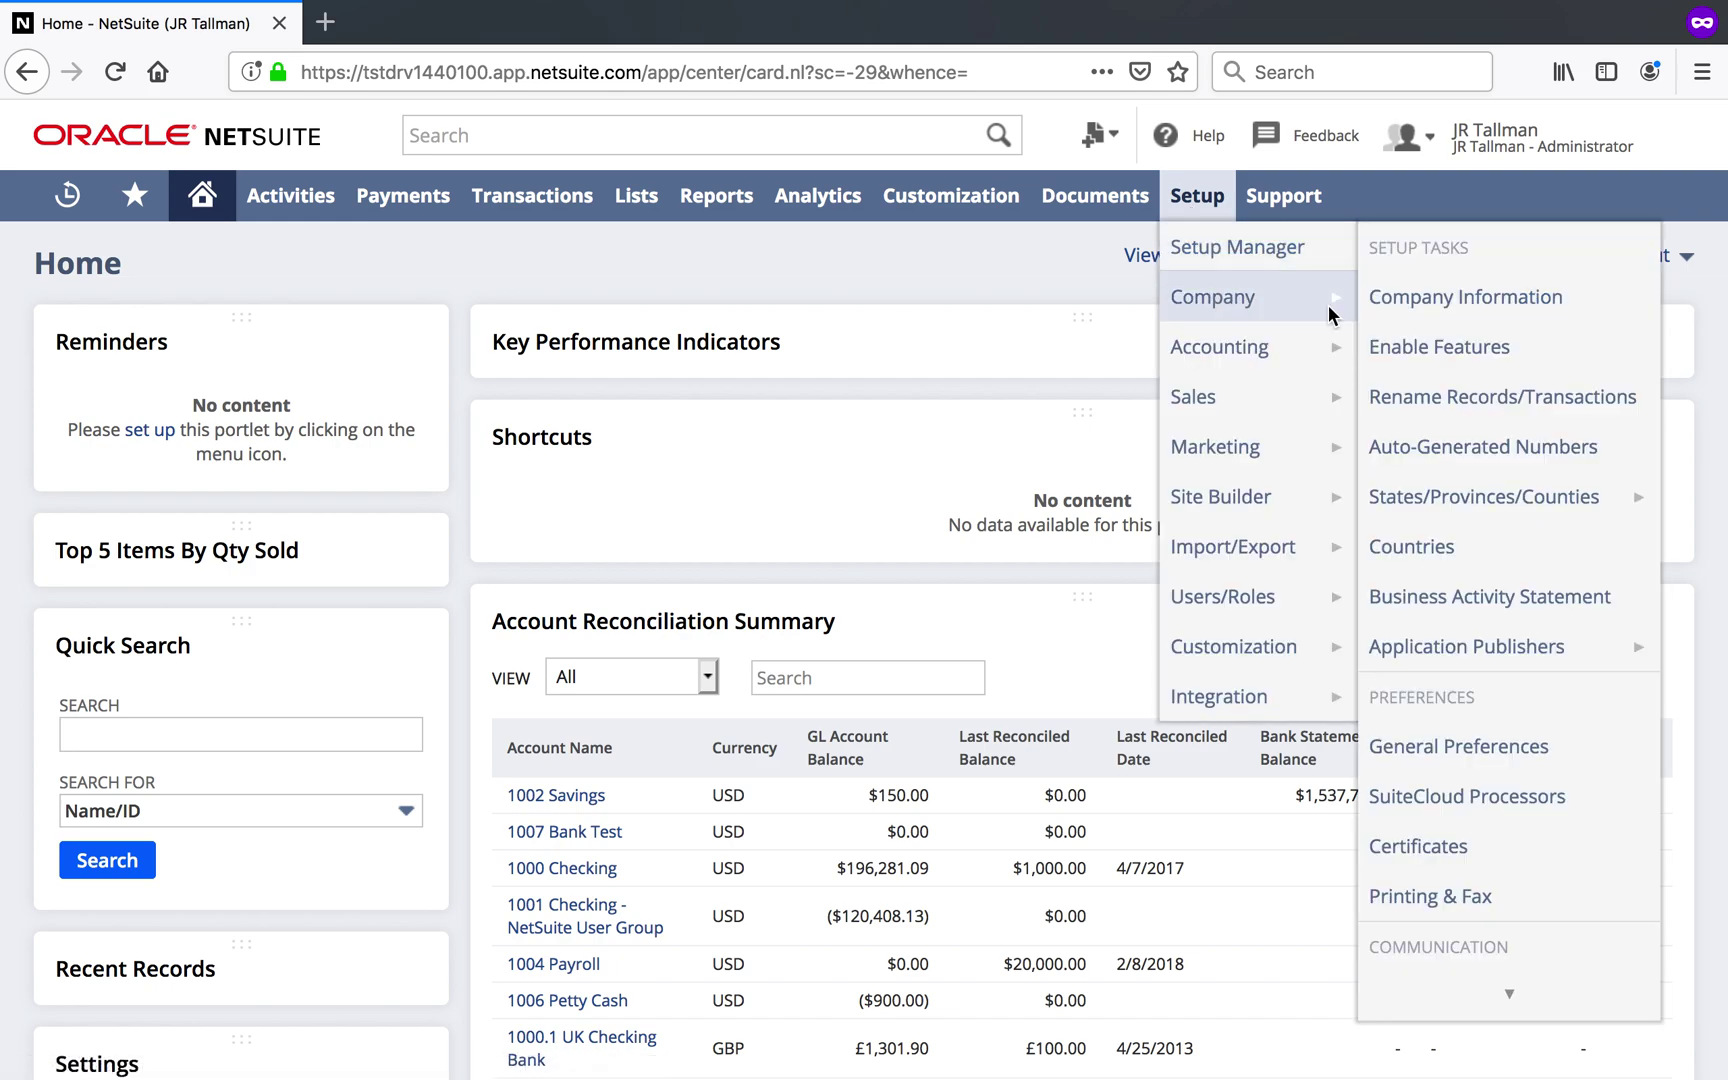
pyautogui.click(1444, 350)
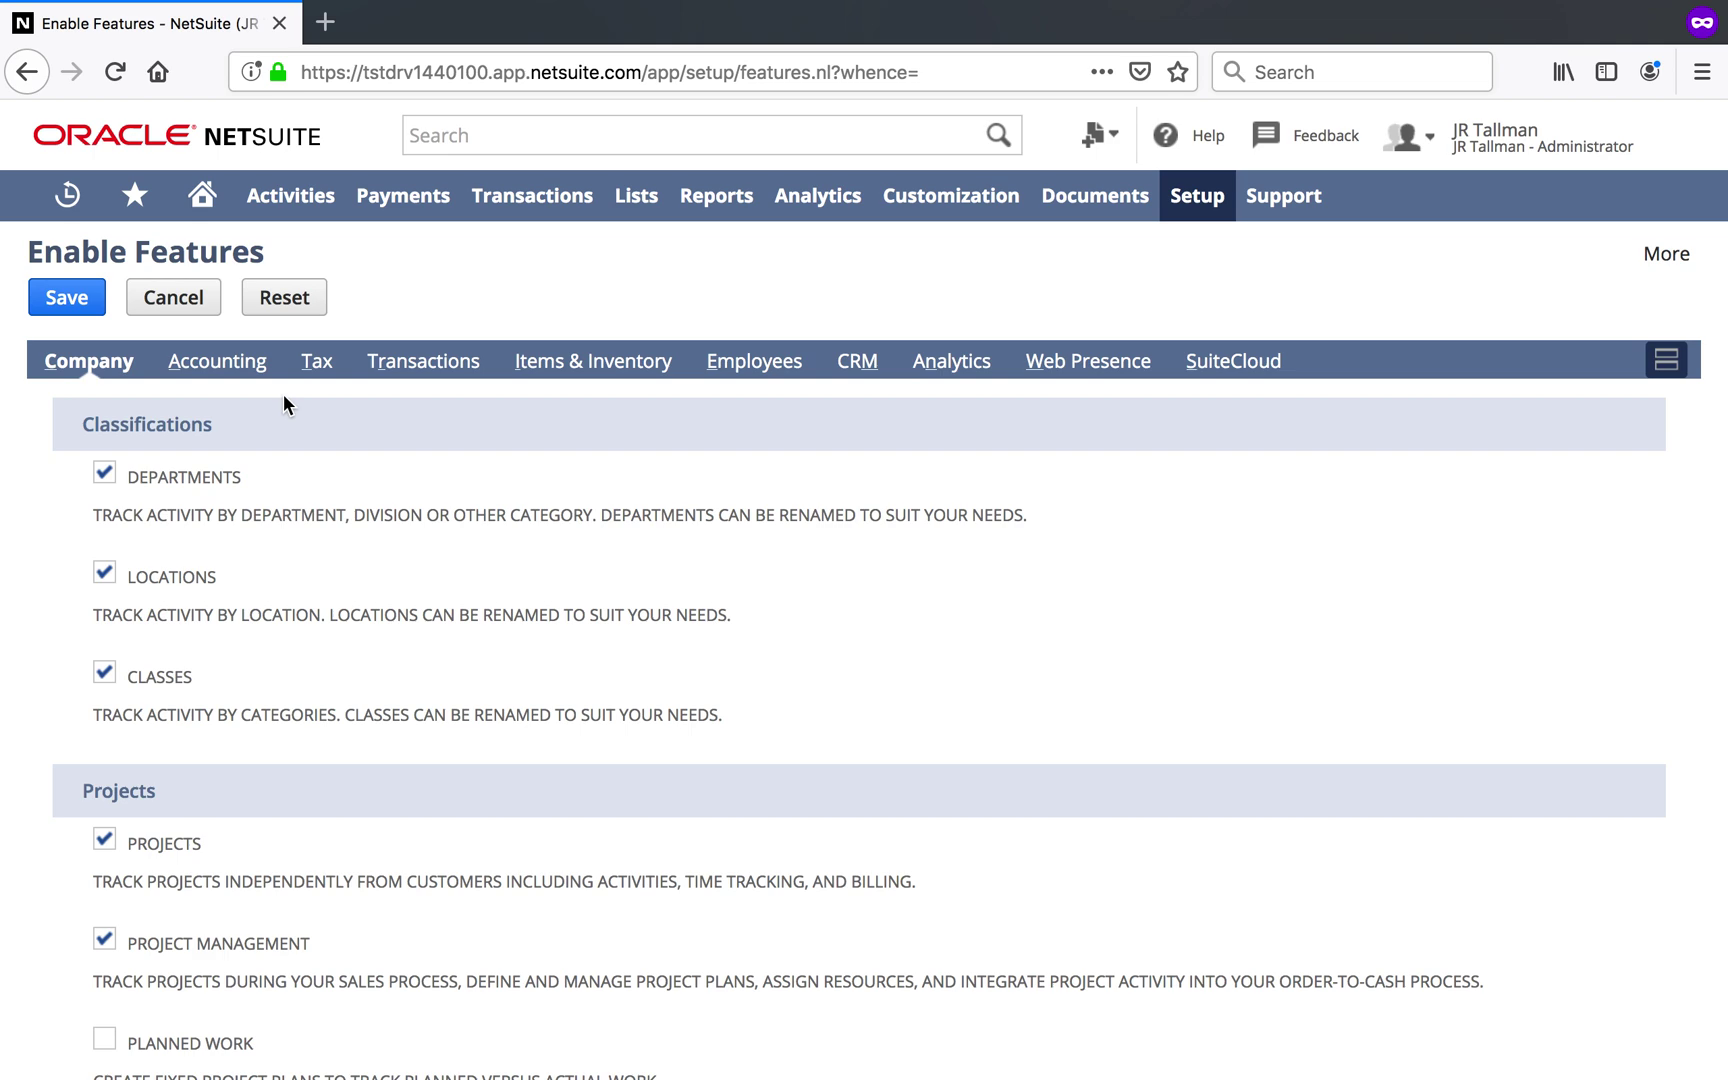
pyautogui.click(228, 372)
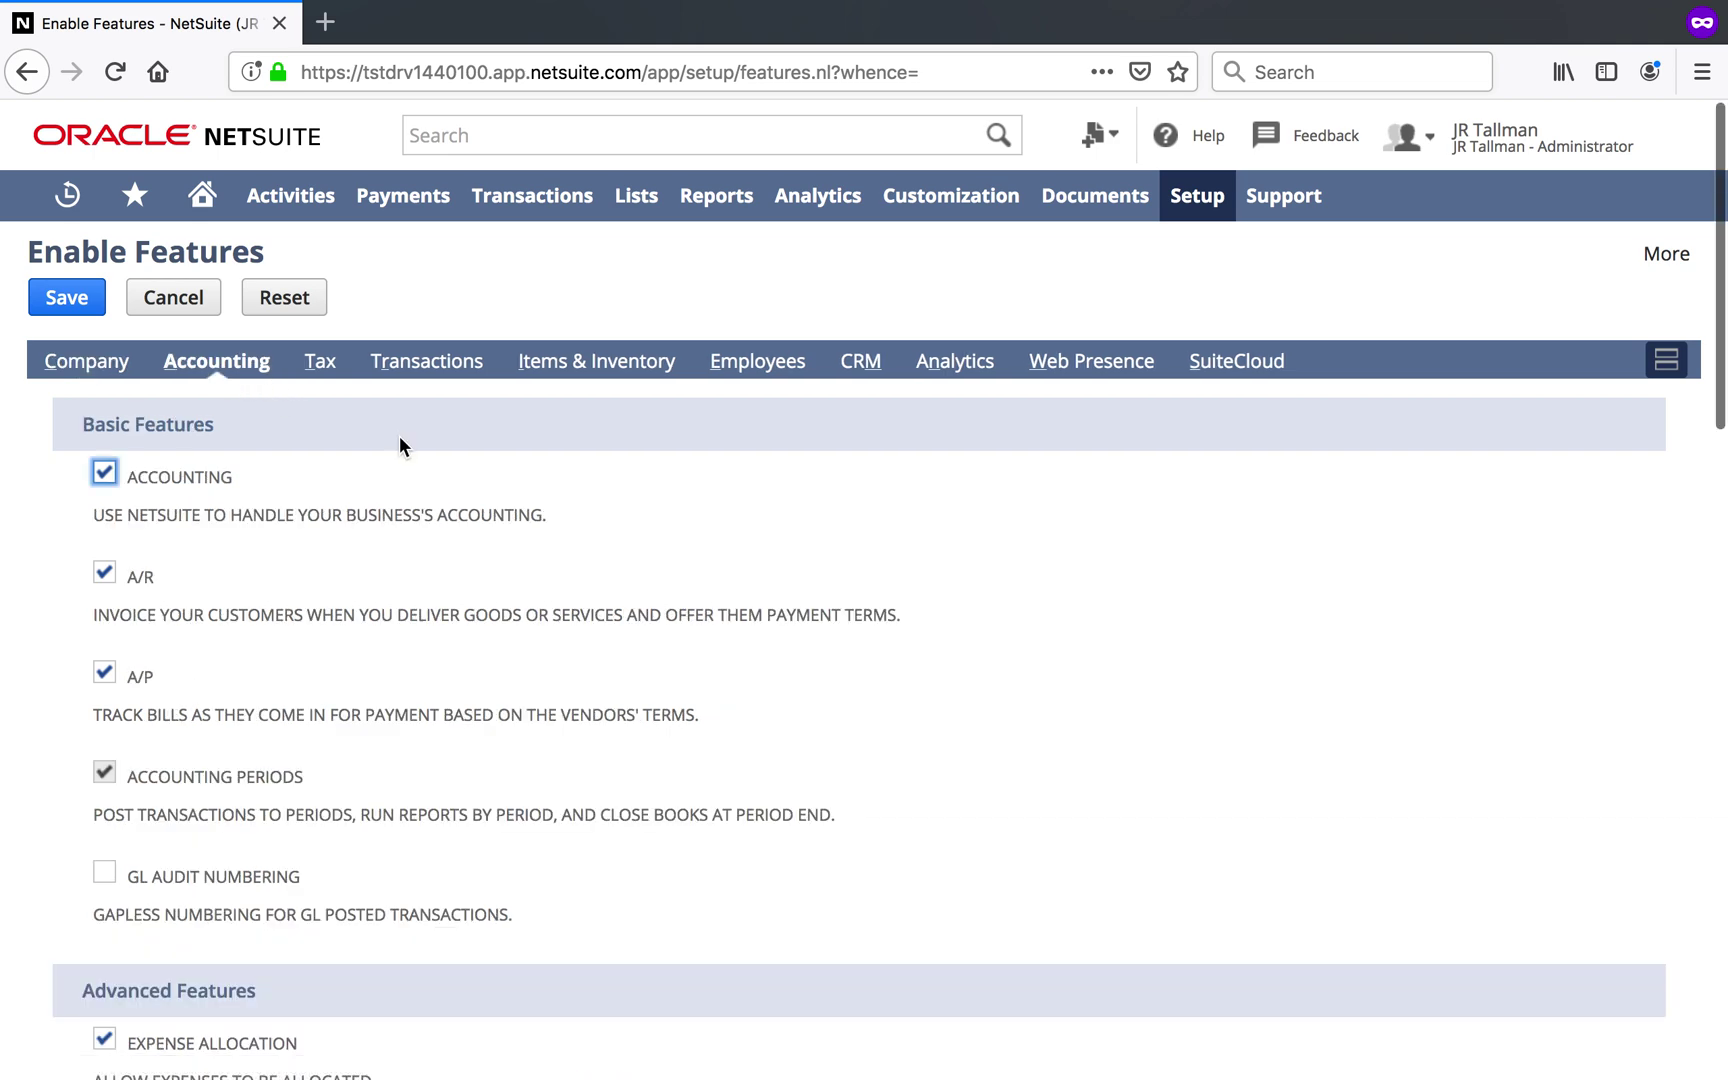
pyautogui.scroll(-5, 400, 440)
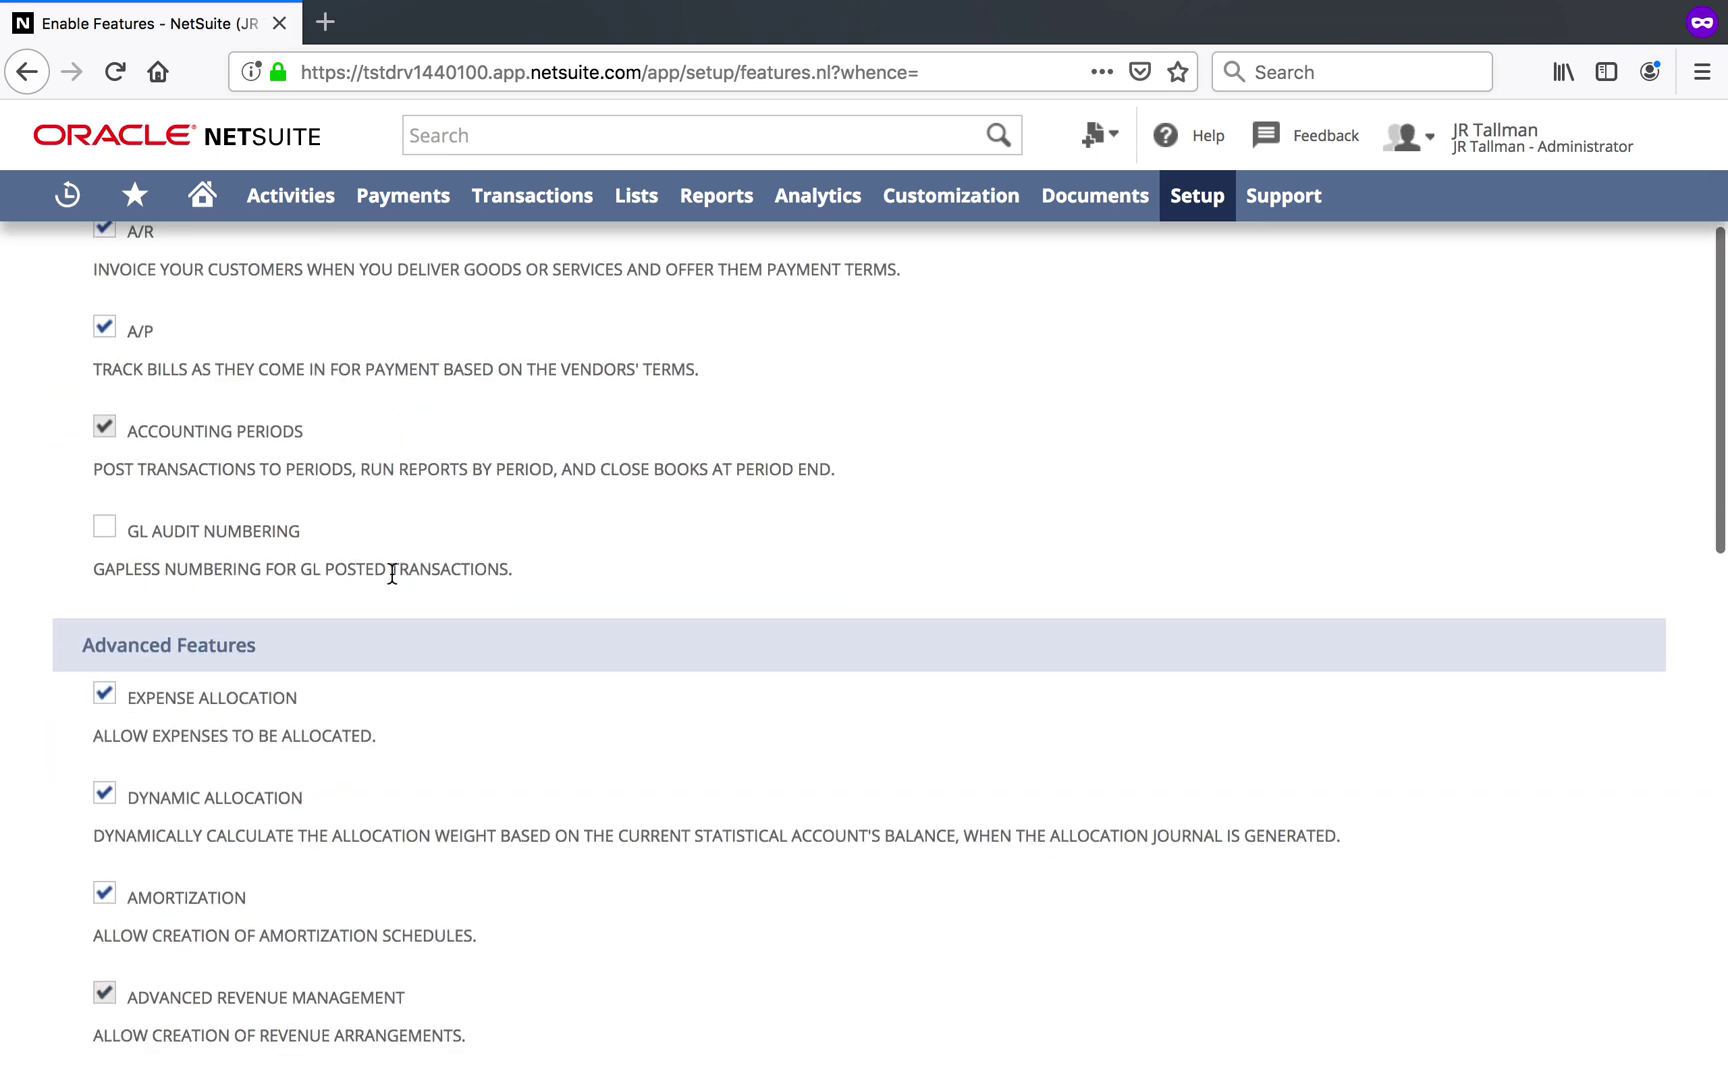
pyautogui.scroll(-3, 392, 575)
pyautogui.scroll(-1, 392, 584)
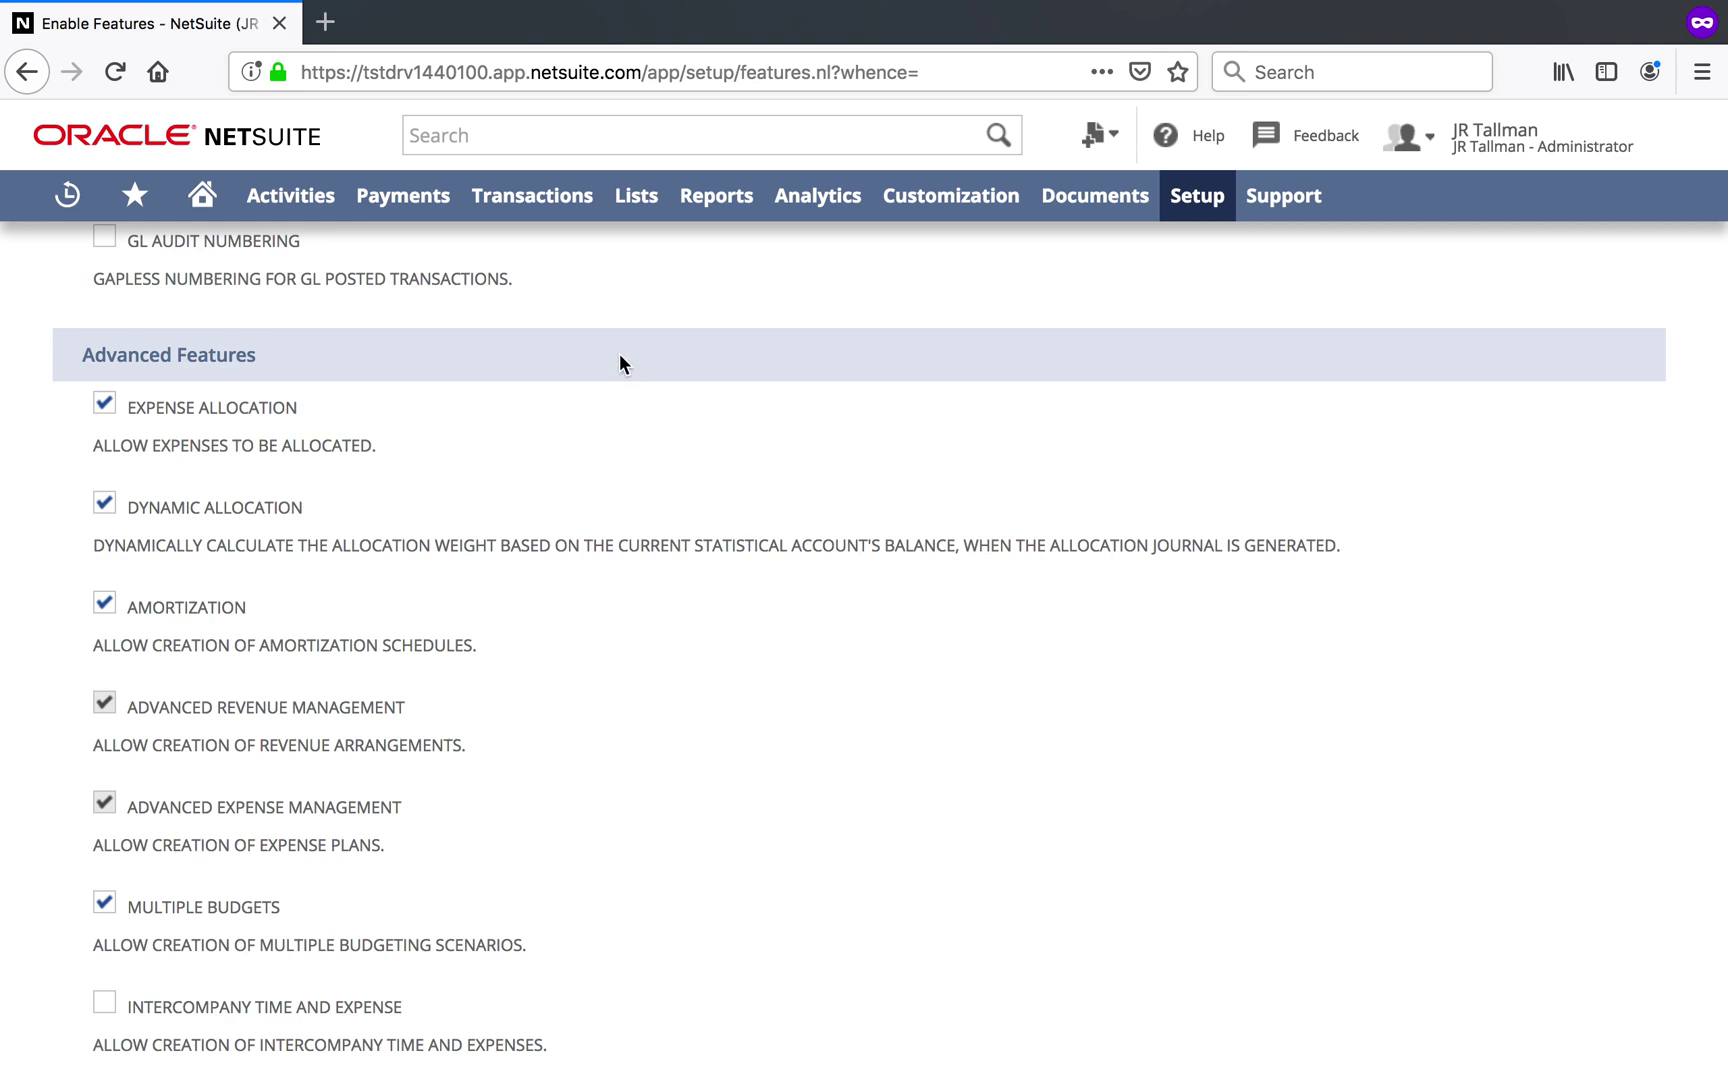
# Step: Go to Lists > Accounting > Expense Amortization Rules
pyautogui.moveTo(647, 220)
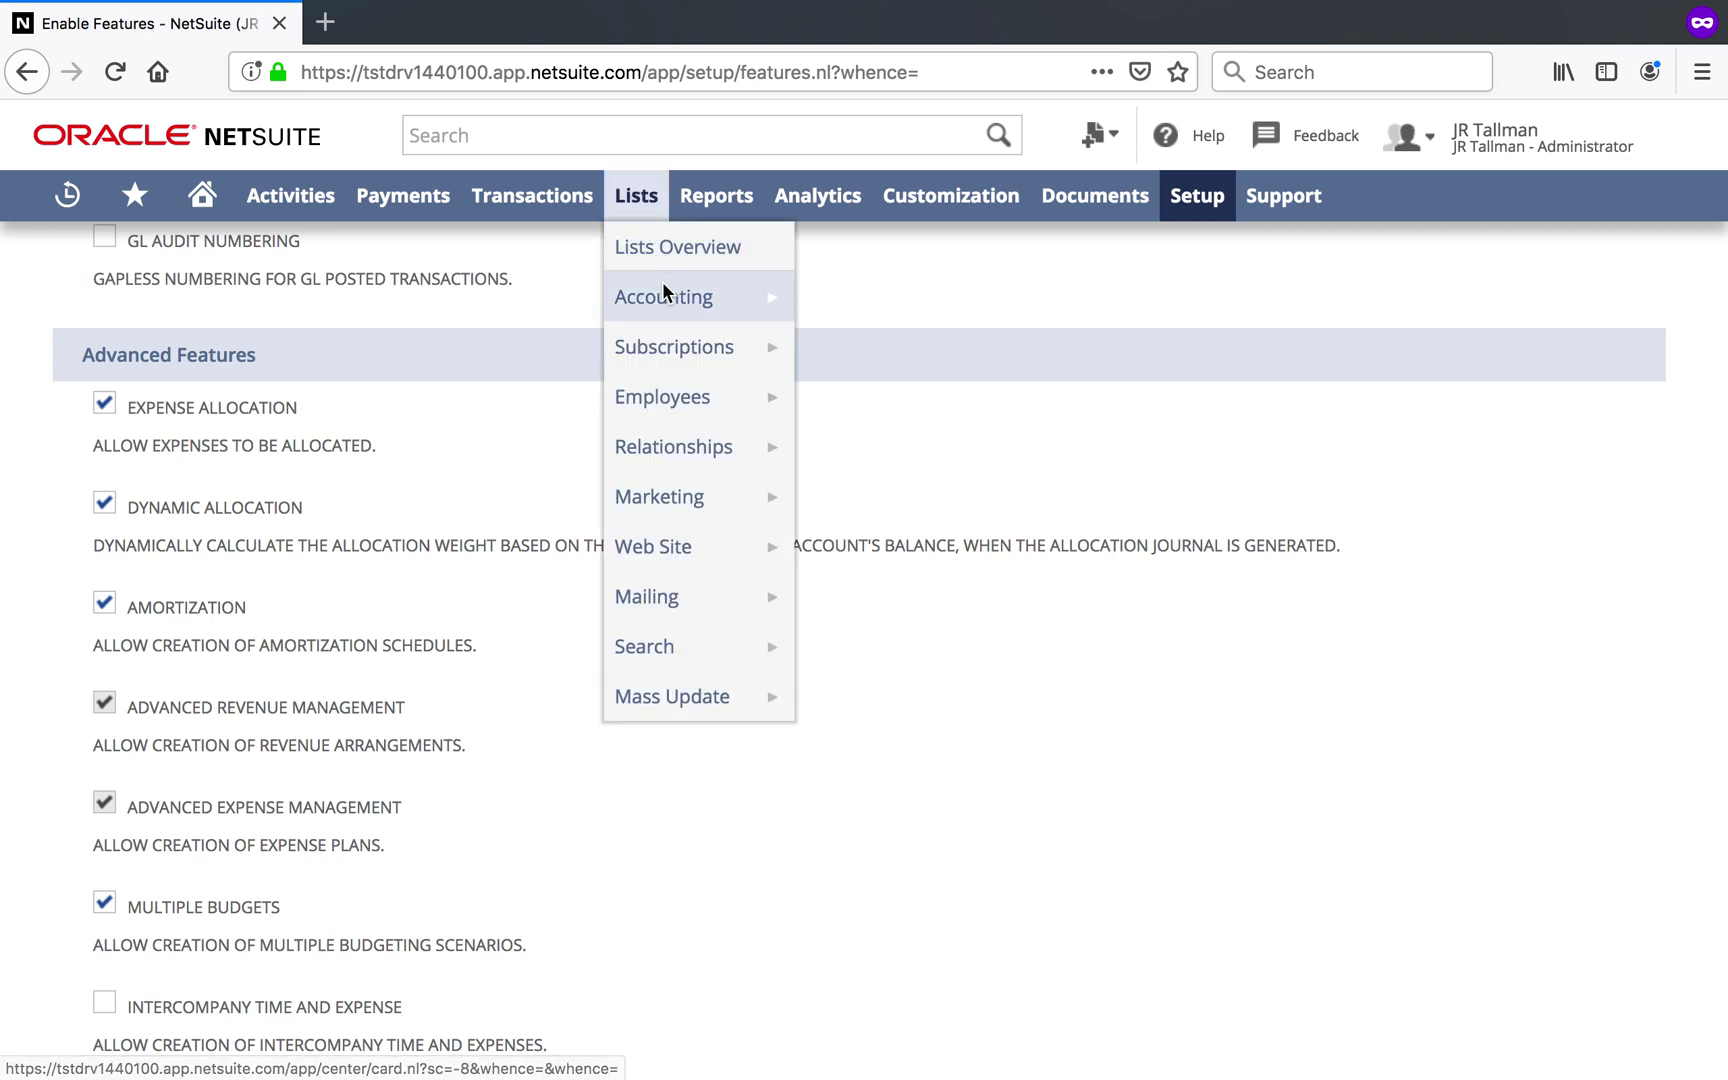
pyautogui.moveTo(662, 281)
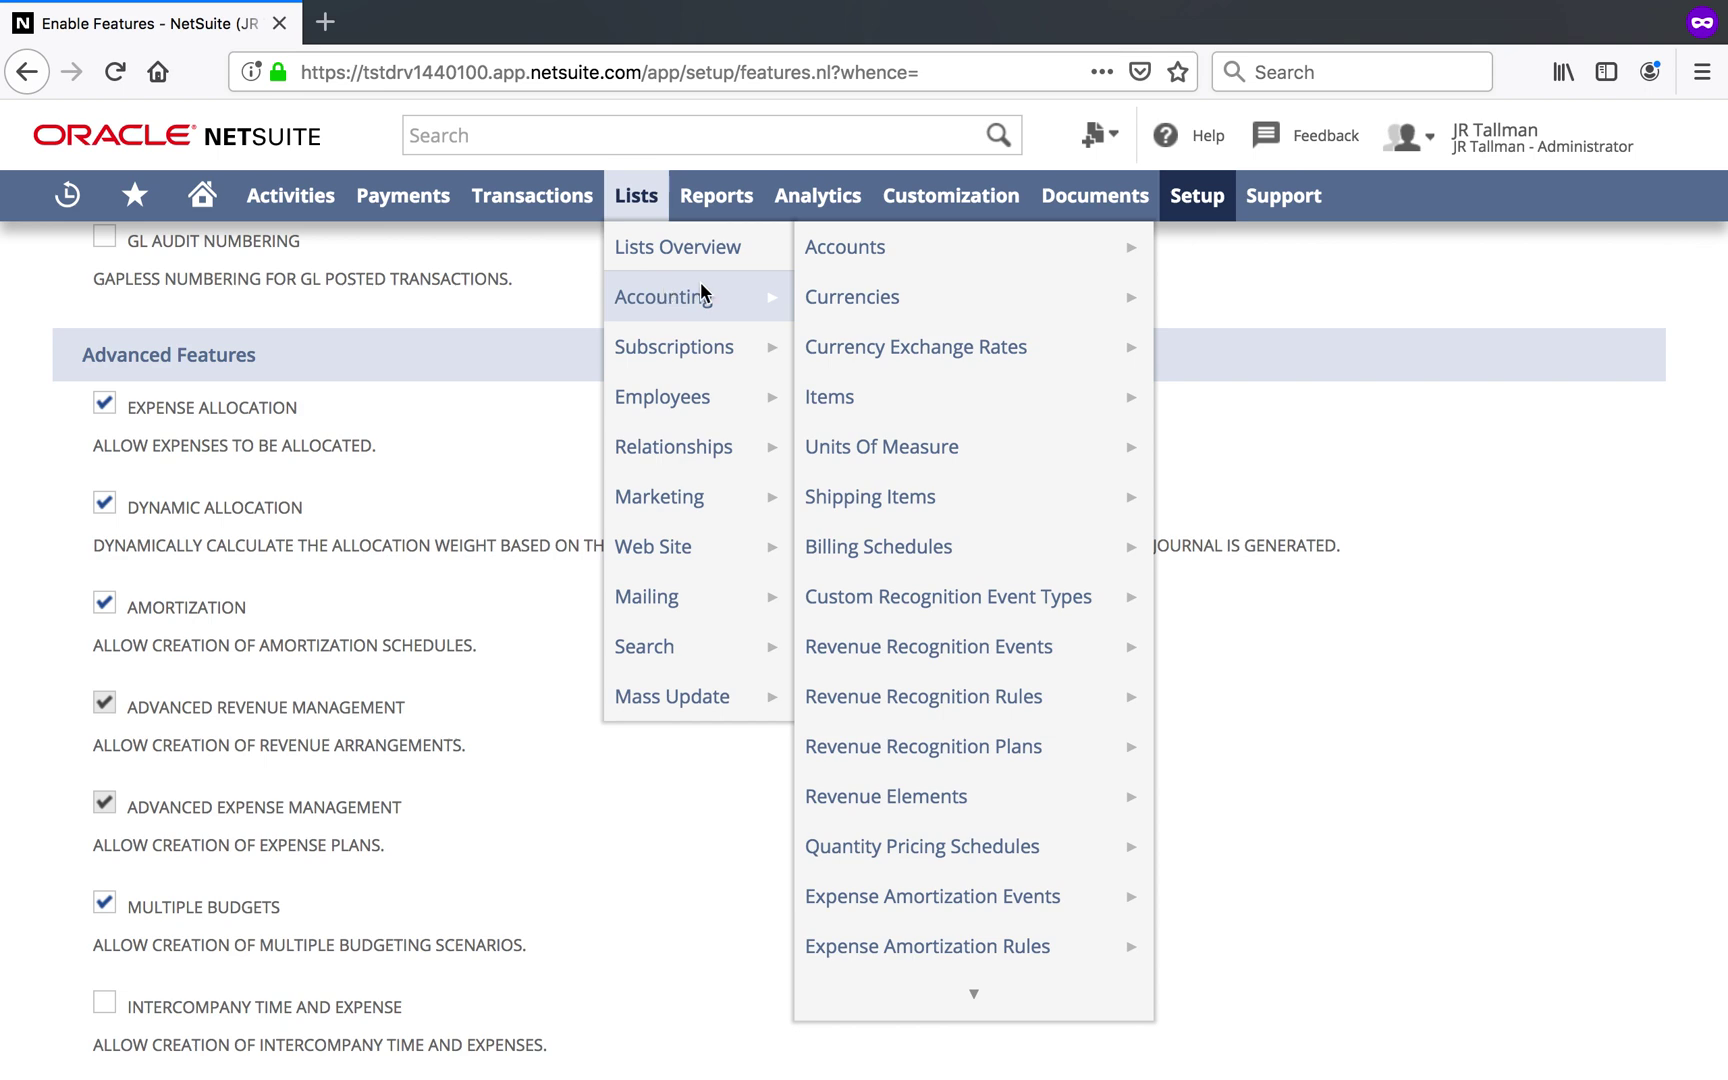
pyautogui.scroll(-3, 925, 490)
pyautogui.moveTo(929, 485)
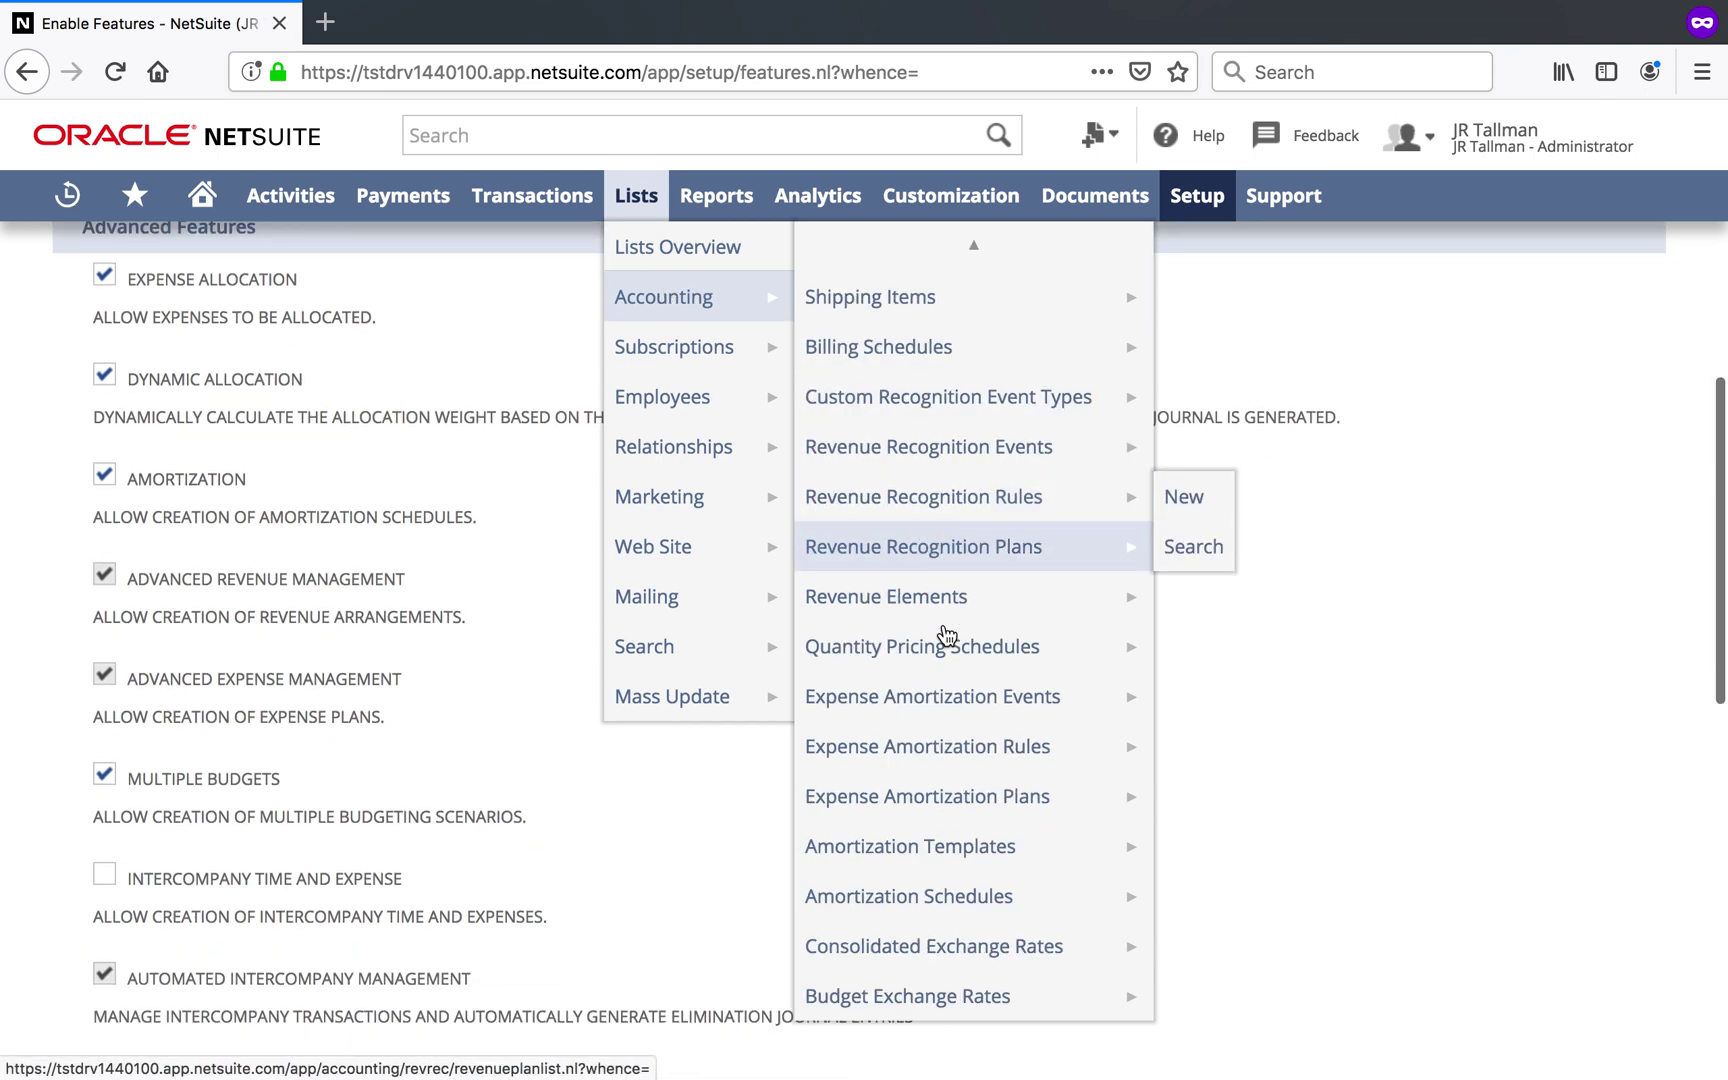
pyautogui.moveTo(995, 695)
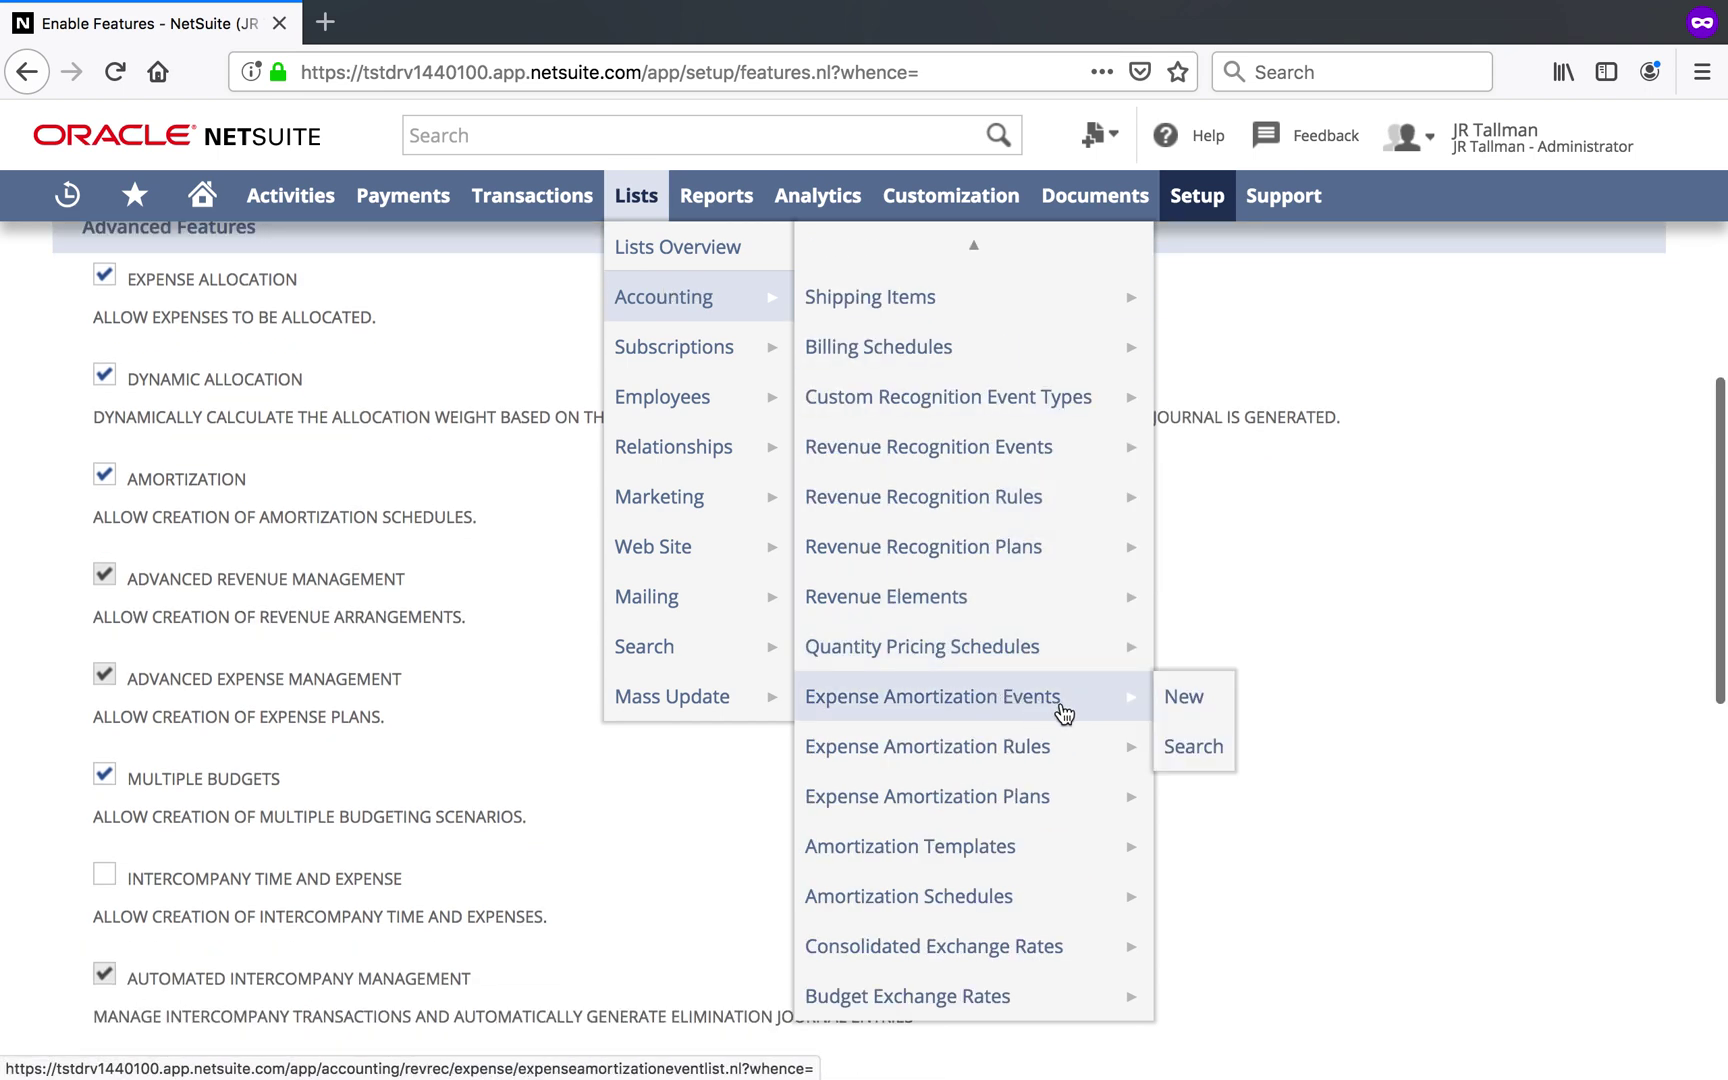
pyautogui.moveTo(1073, 762)
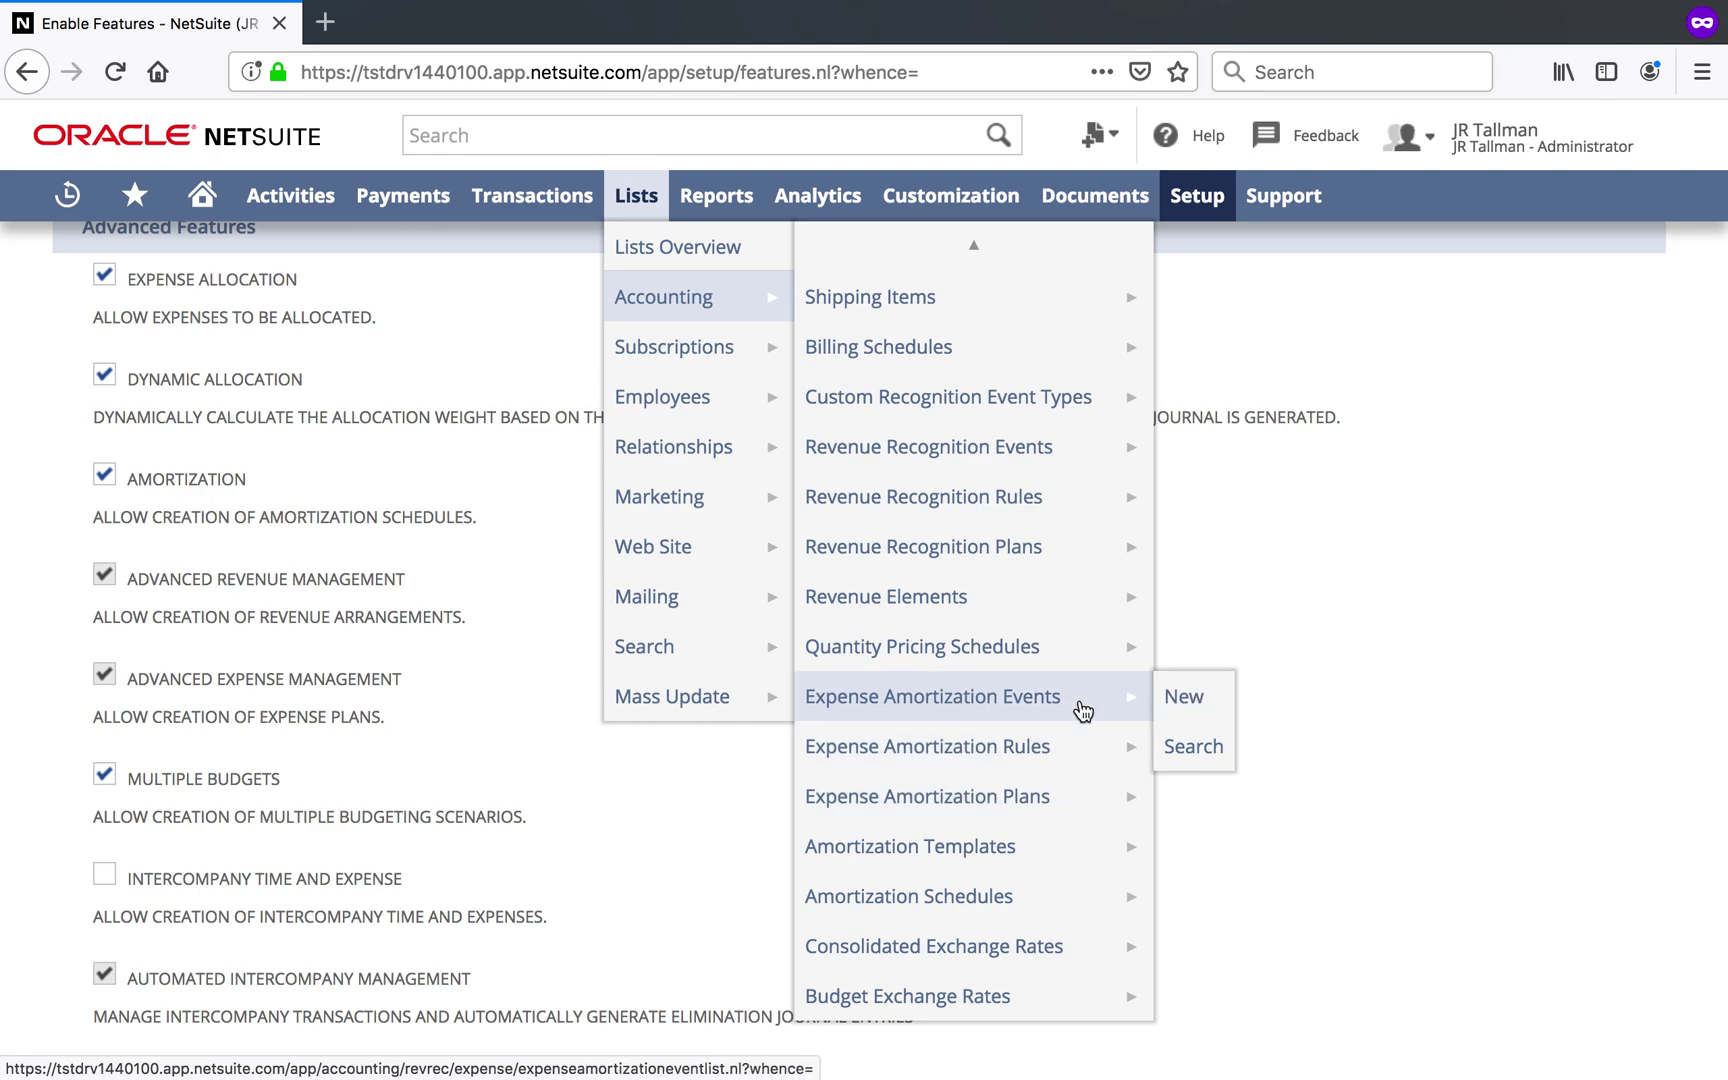
pyautogui.moveTo(1087, 712)
pyautogui.moveTo(1070, 470)
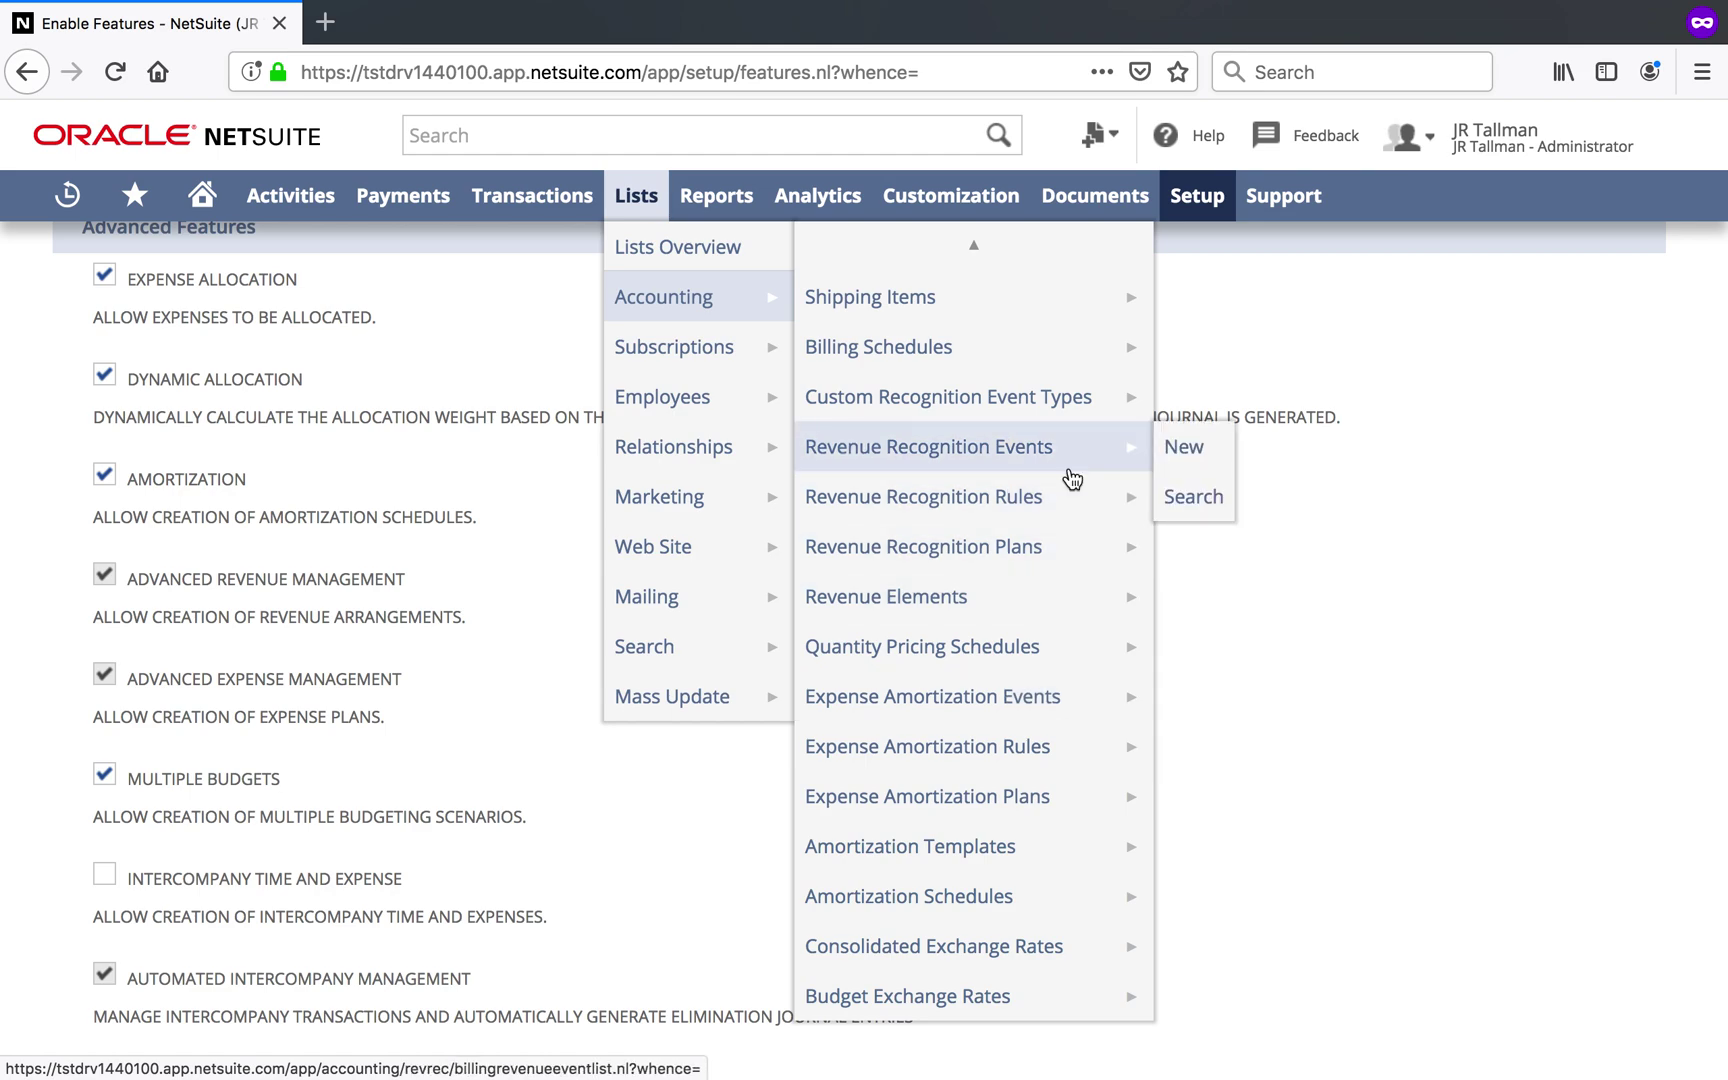
pyautogui.click(1076, 750)
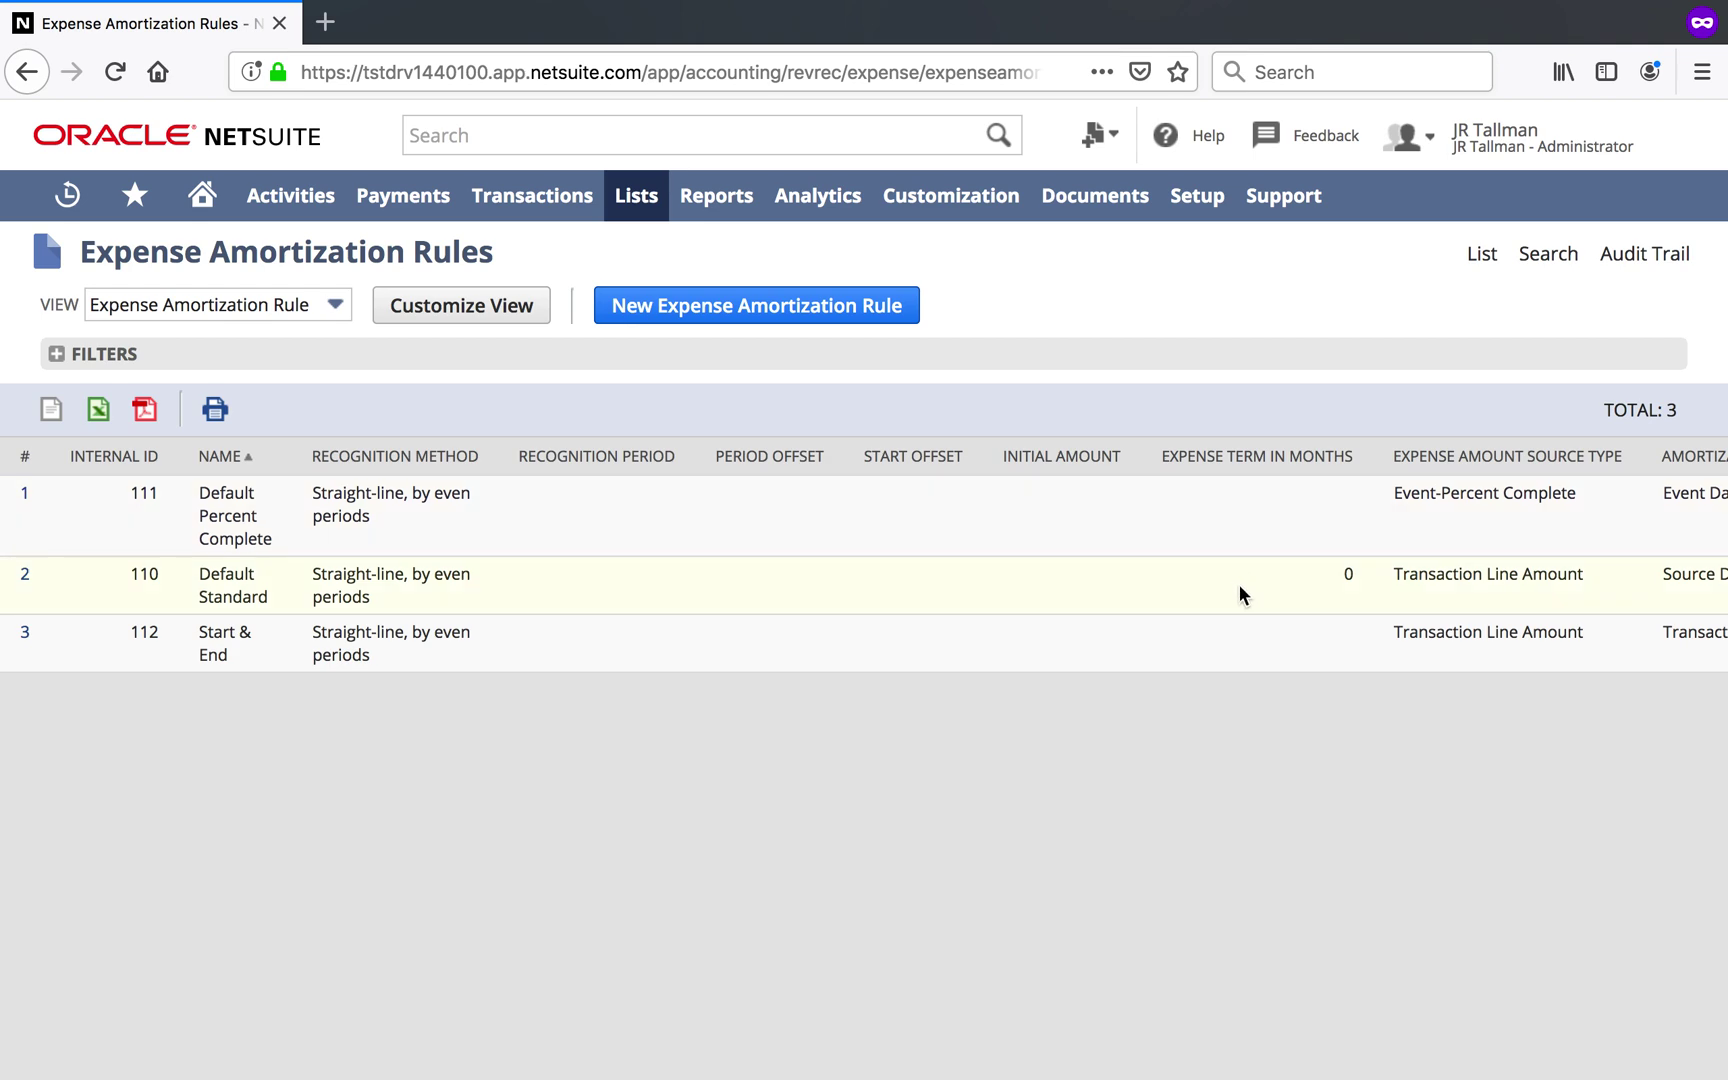
# Step: Scroll across the rules list to read each rule's amount, start date and end date sources
pyautogui.hscroll(5, 1239, 586)
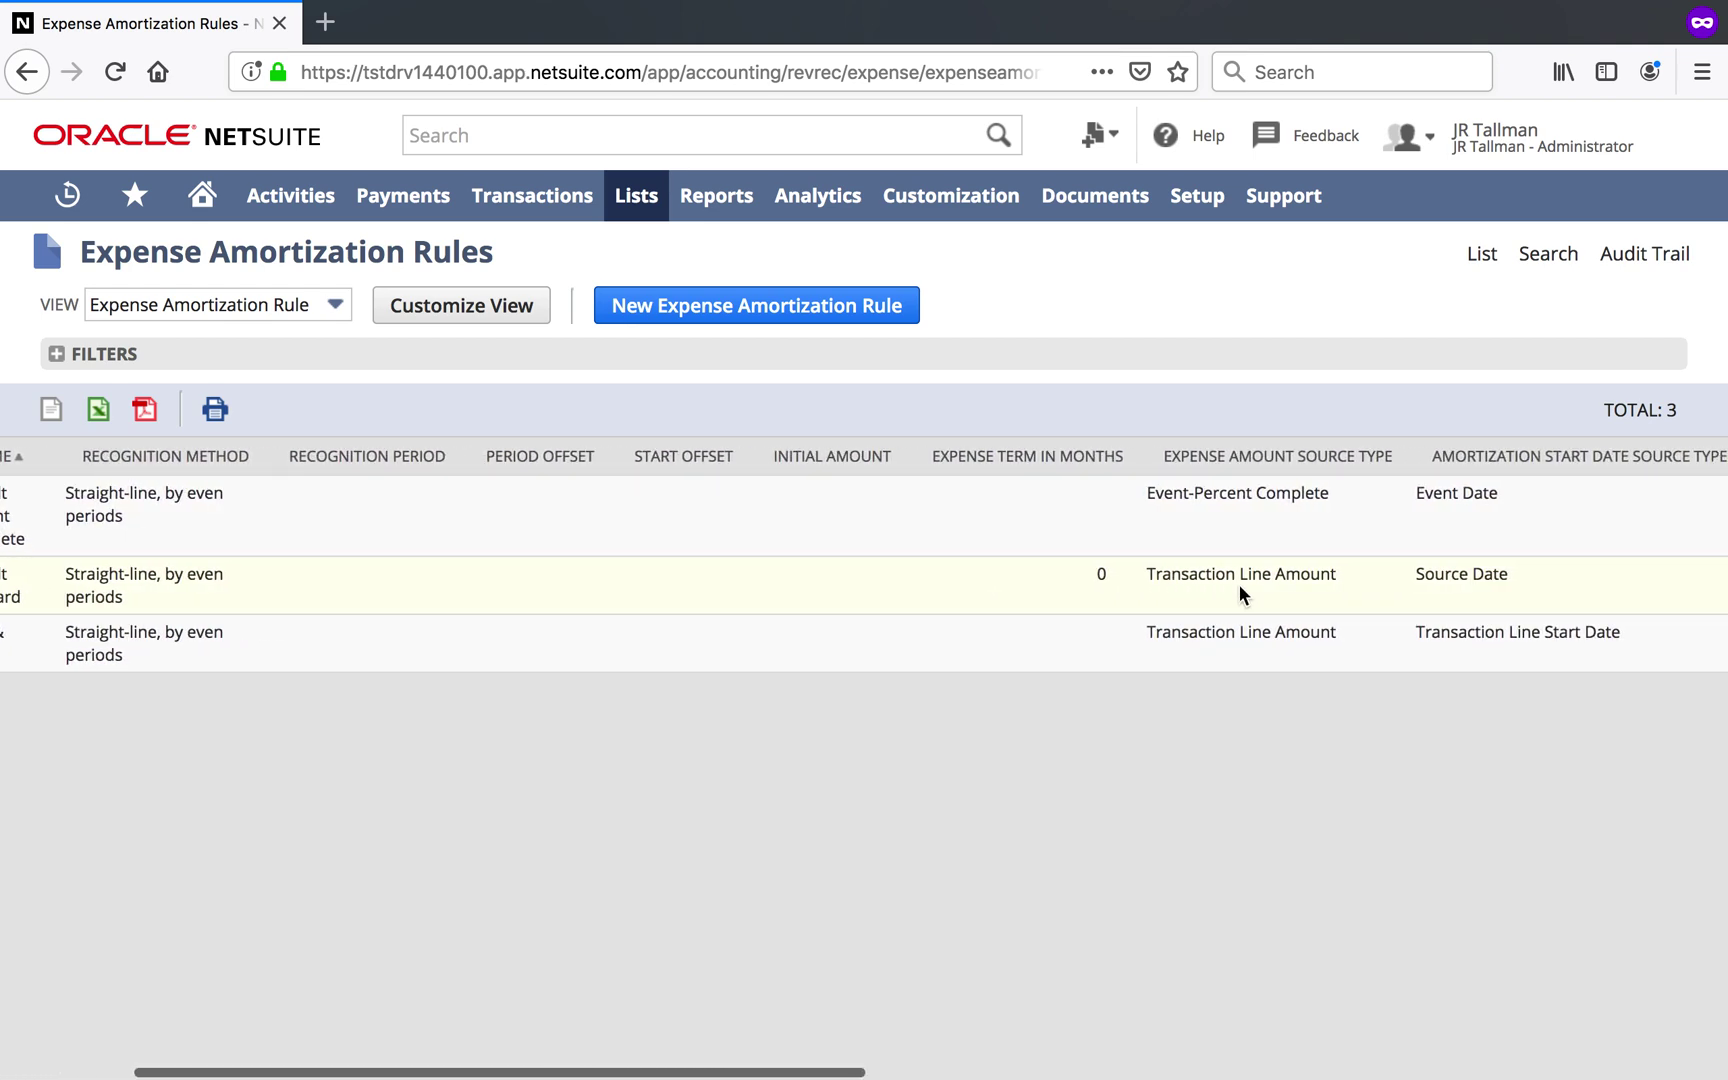
pyautogui.hscroll(2, 1239, 585)
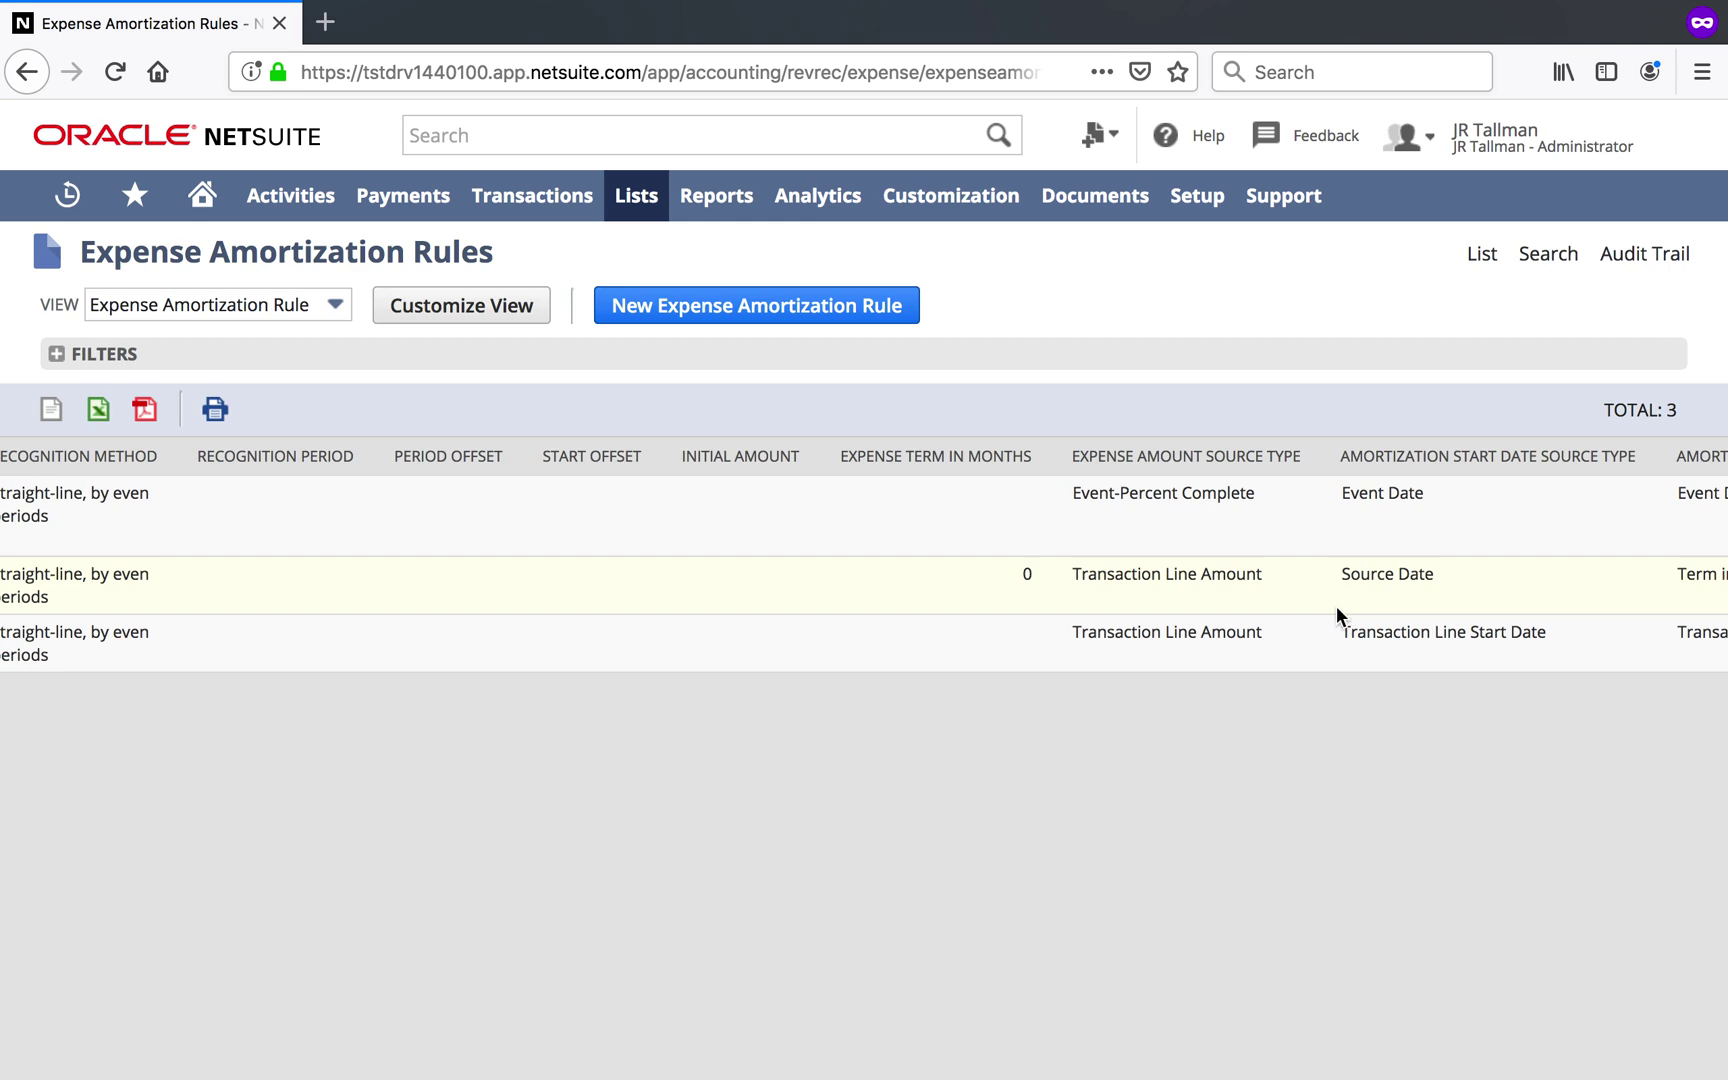
pyautogui.hscroll(-5, 1266, 640)
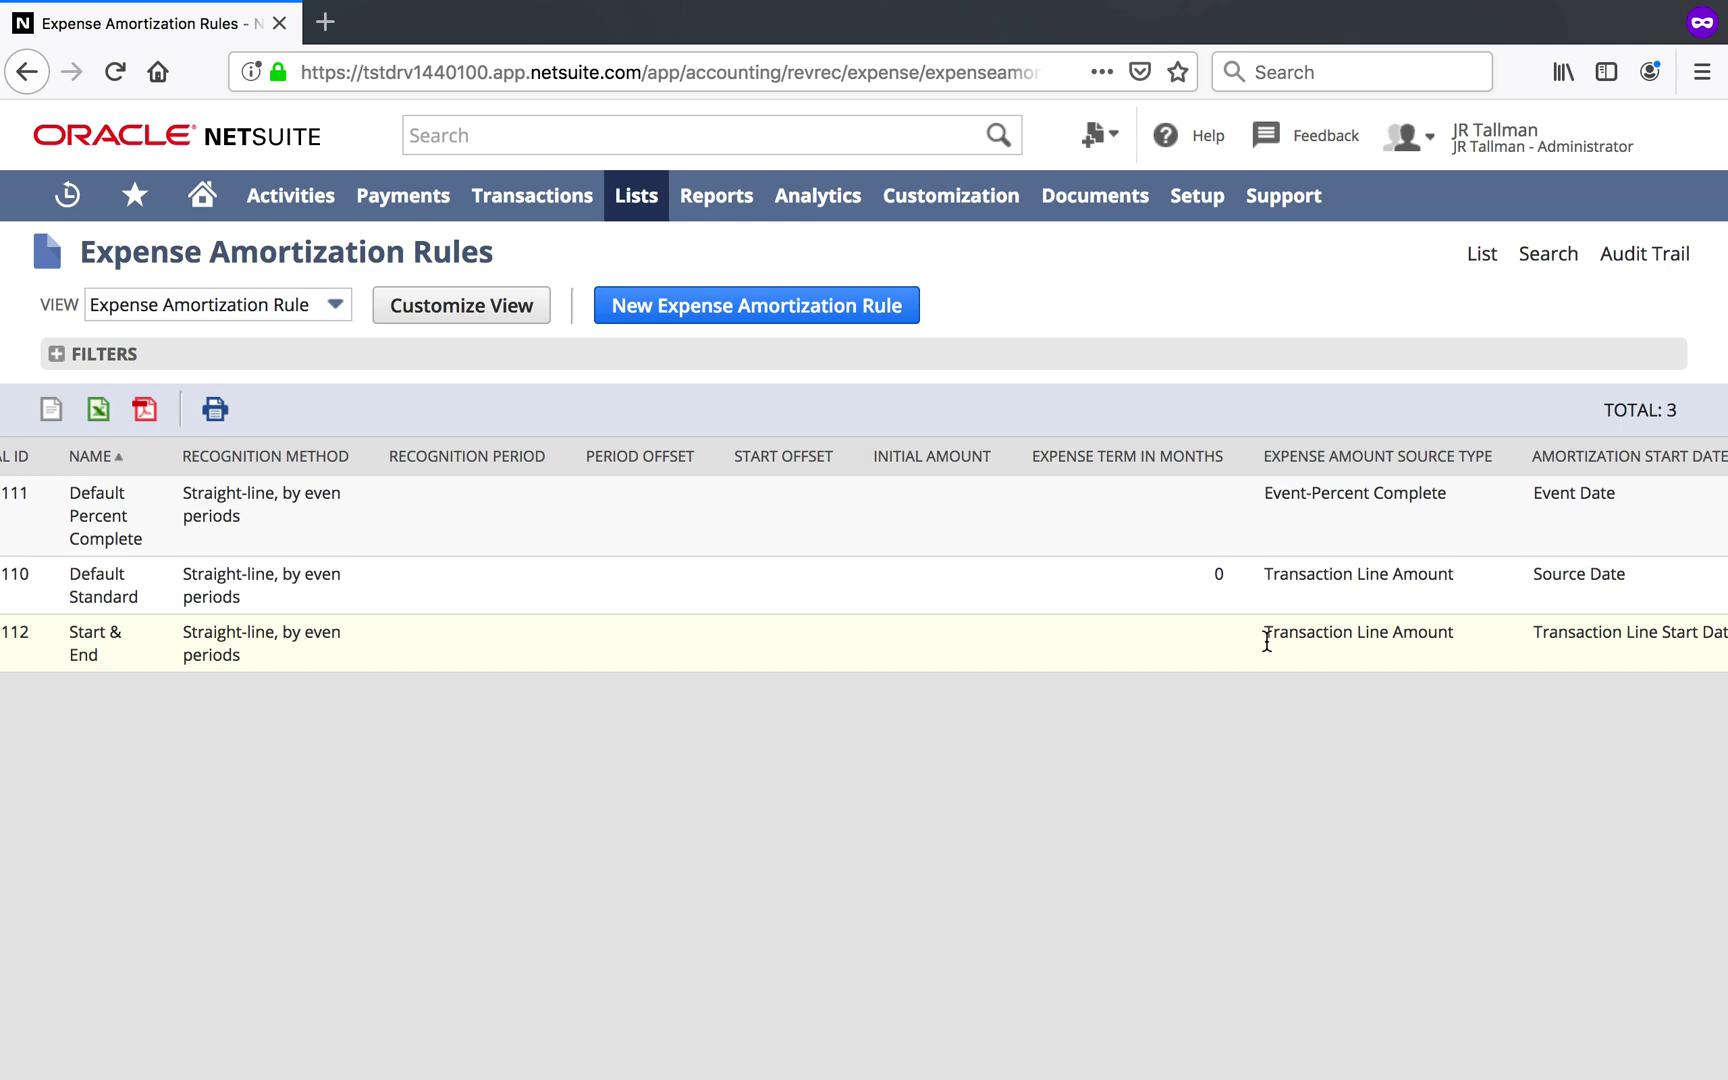
pyautogui.hscroll(5, 1266, 640)
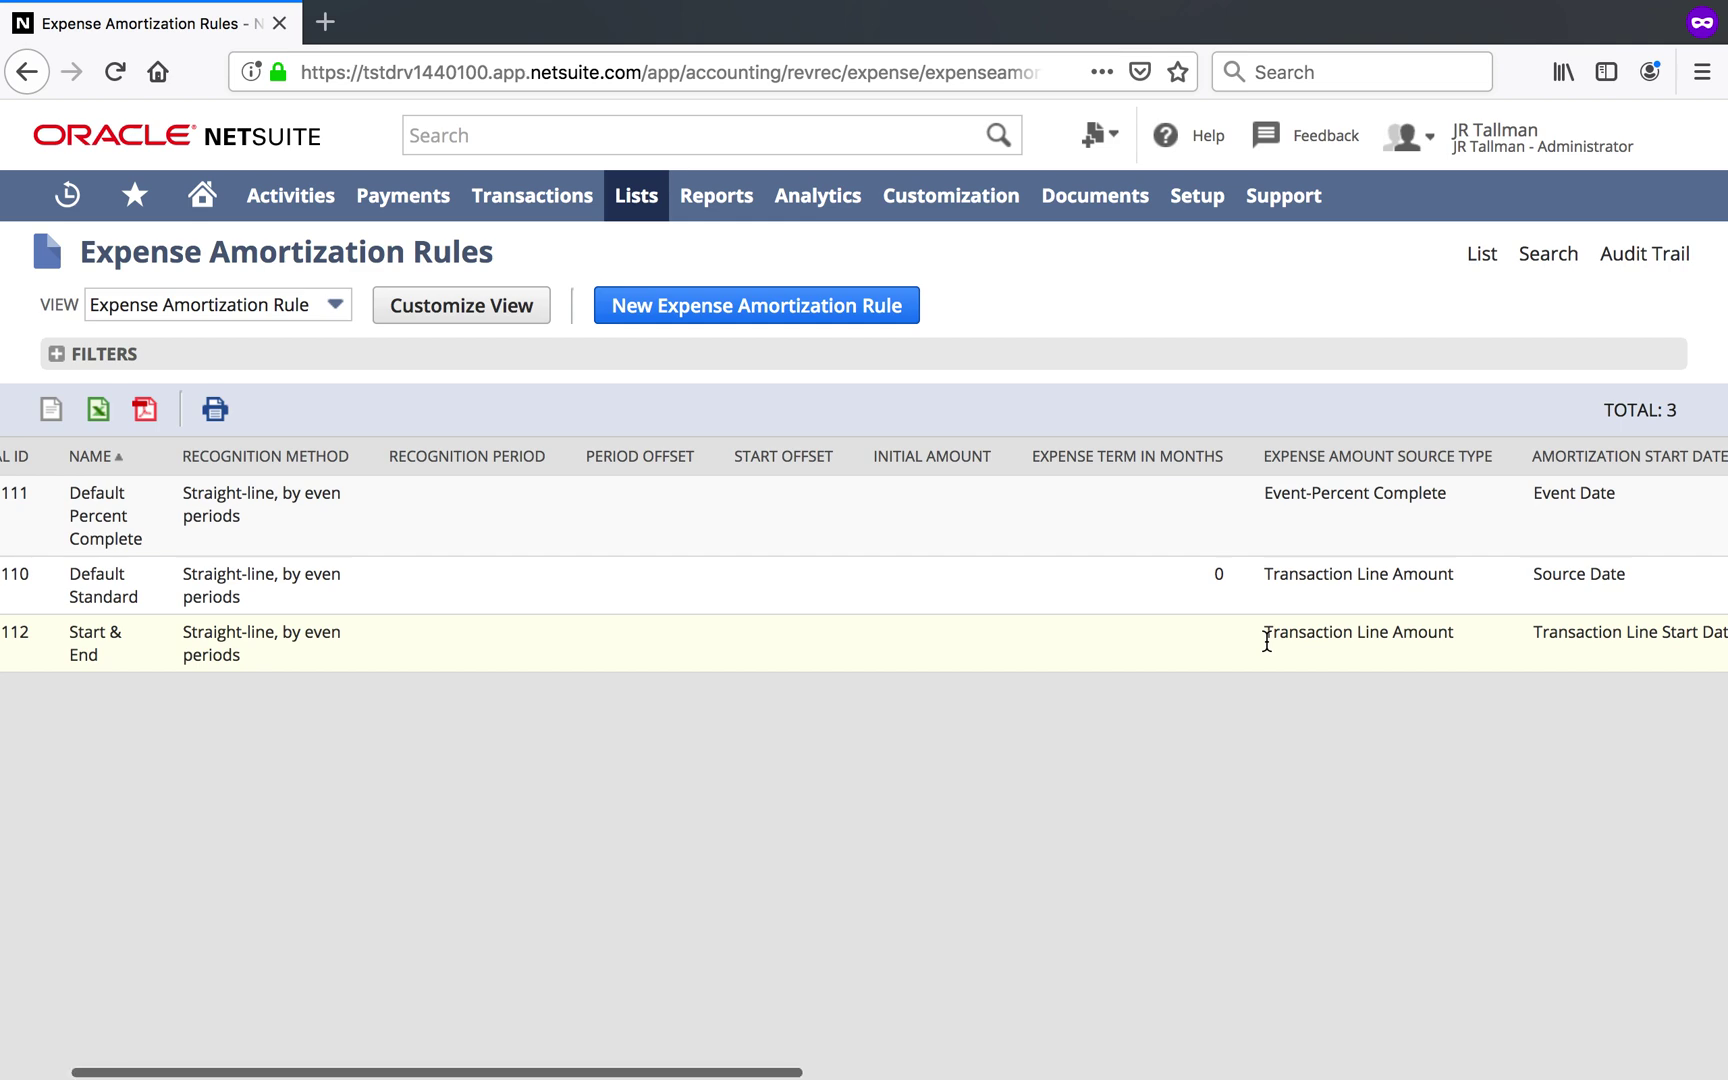
pyautogui.hscroll(4, 1266, 640)
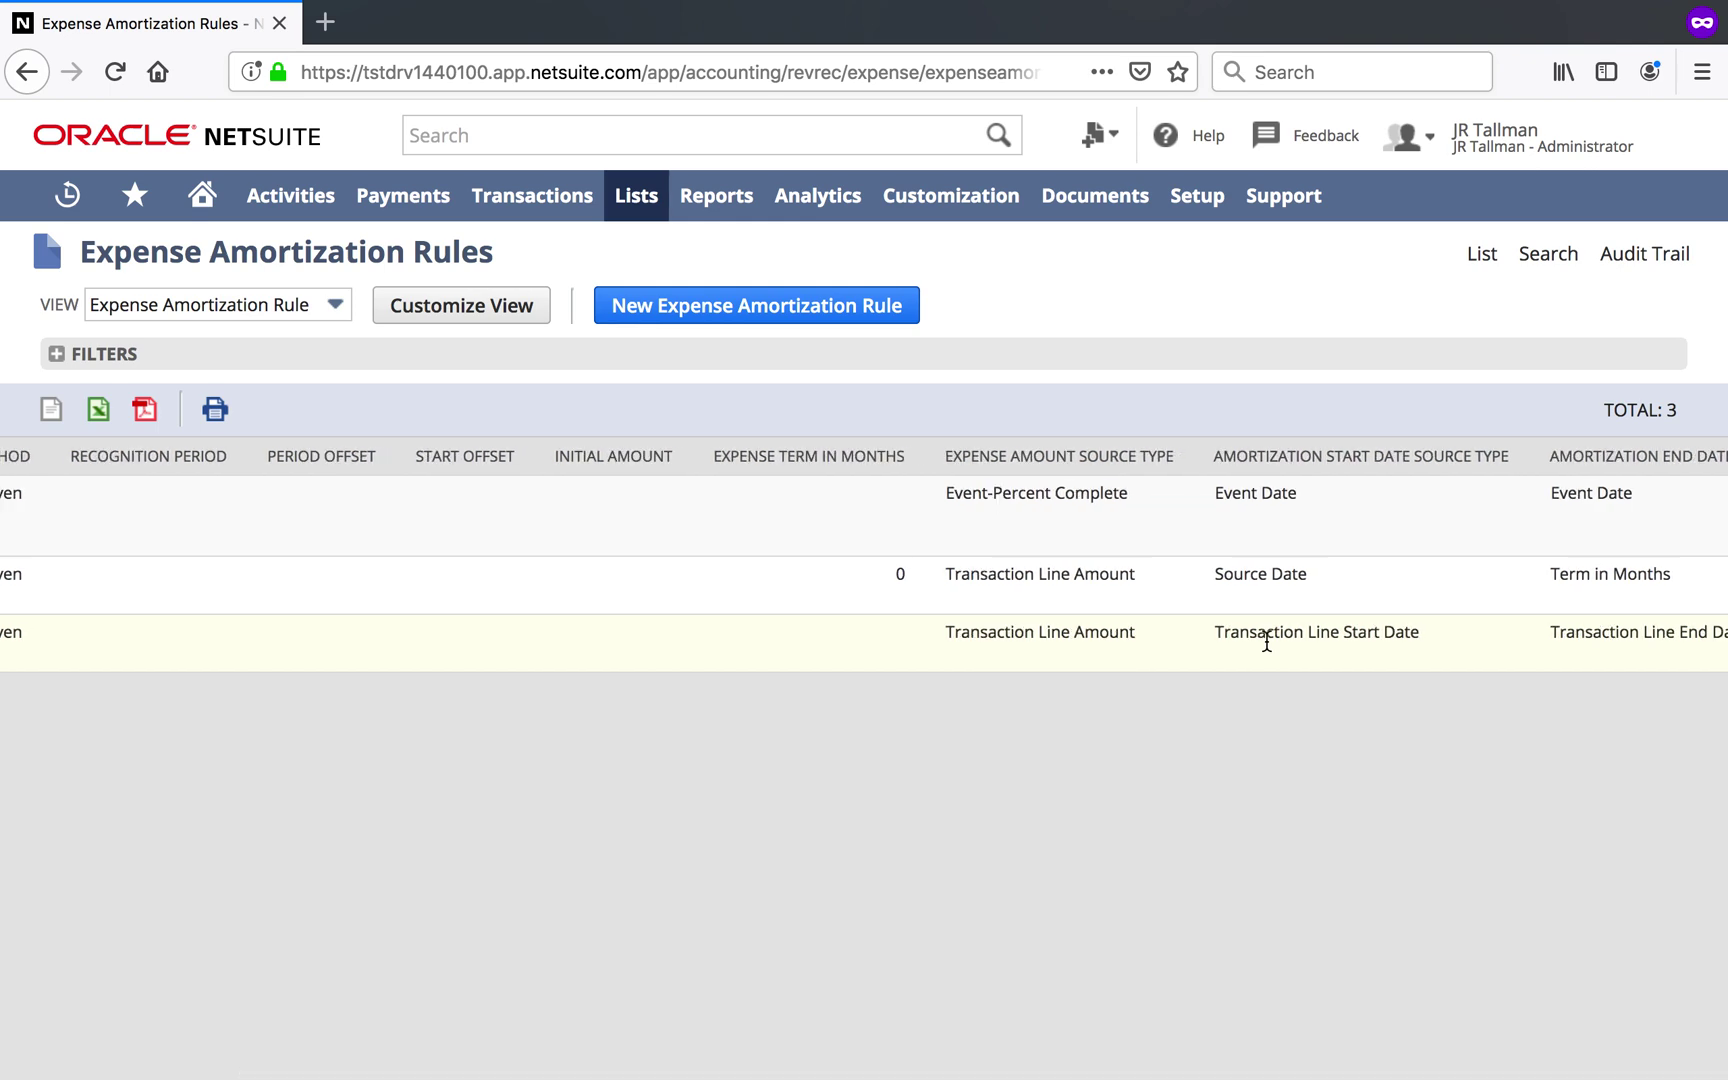
pyautogui.hscroll(1, 1266, 640)
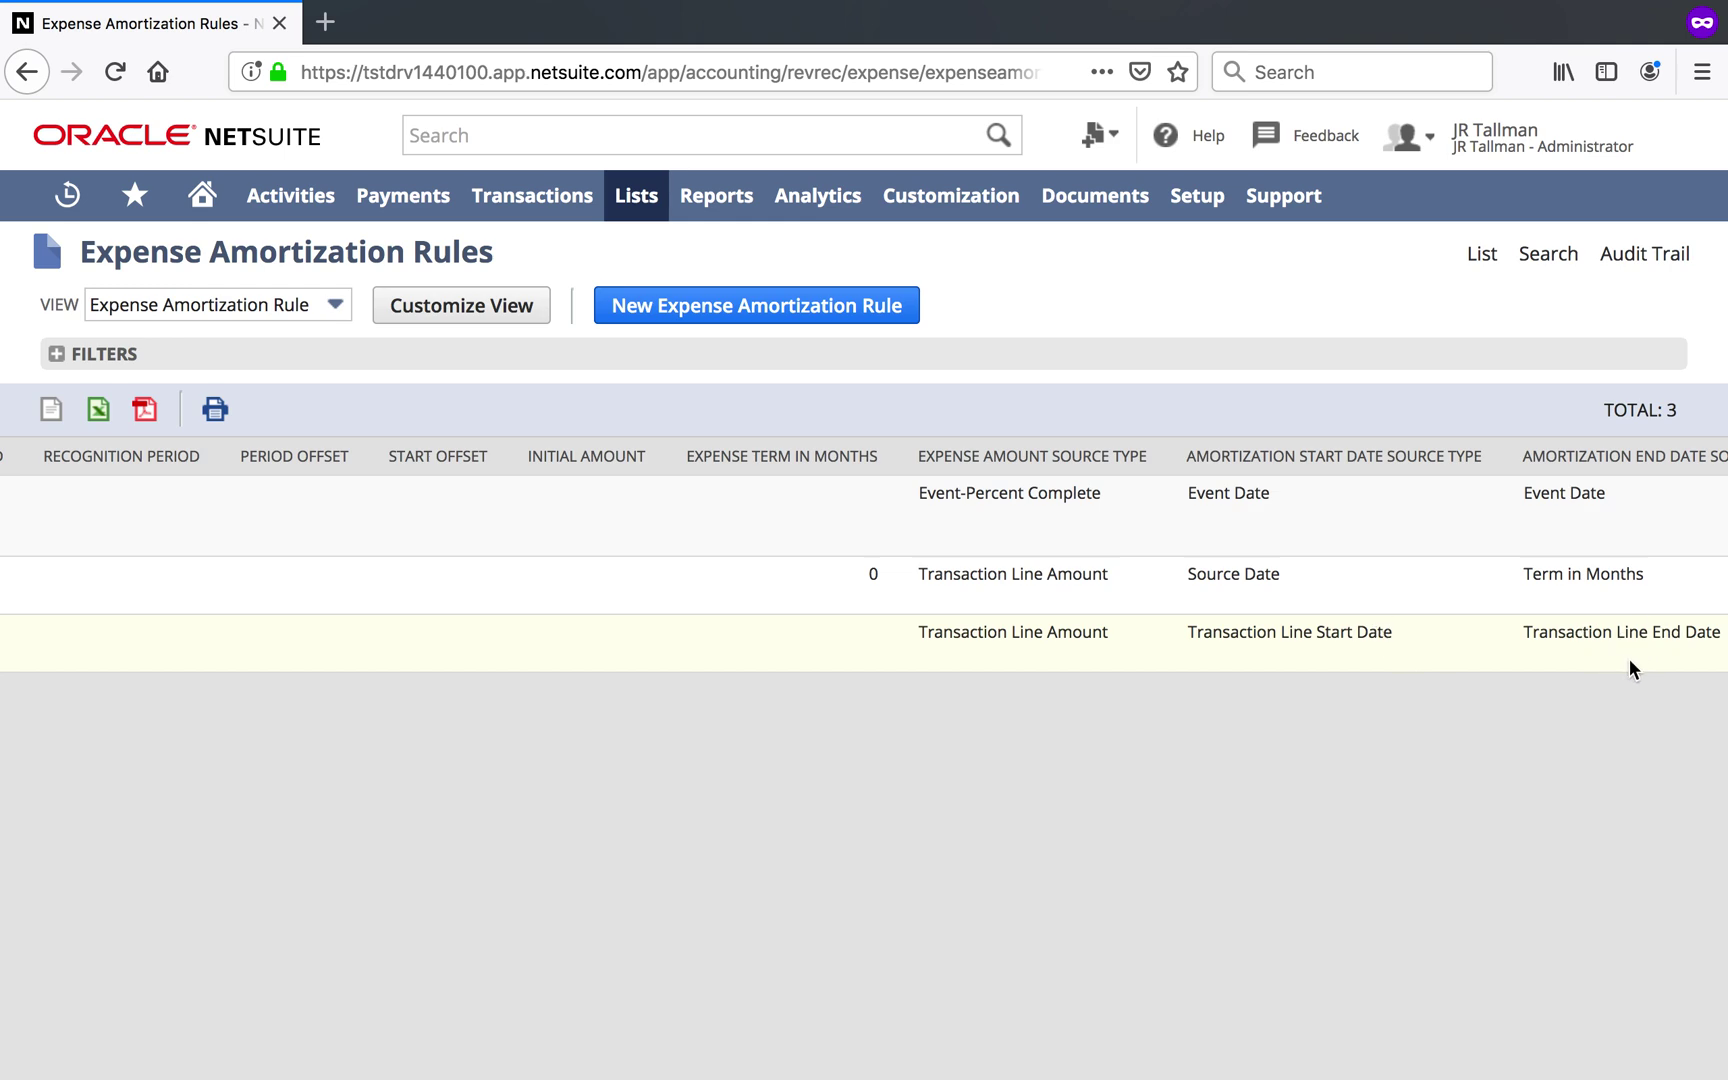
pyautogui.hscroll(-5, 772, 788)
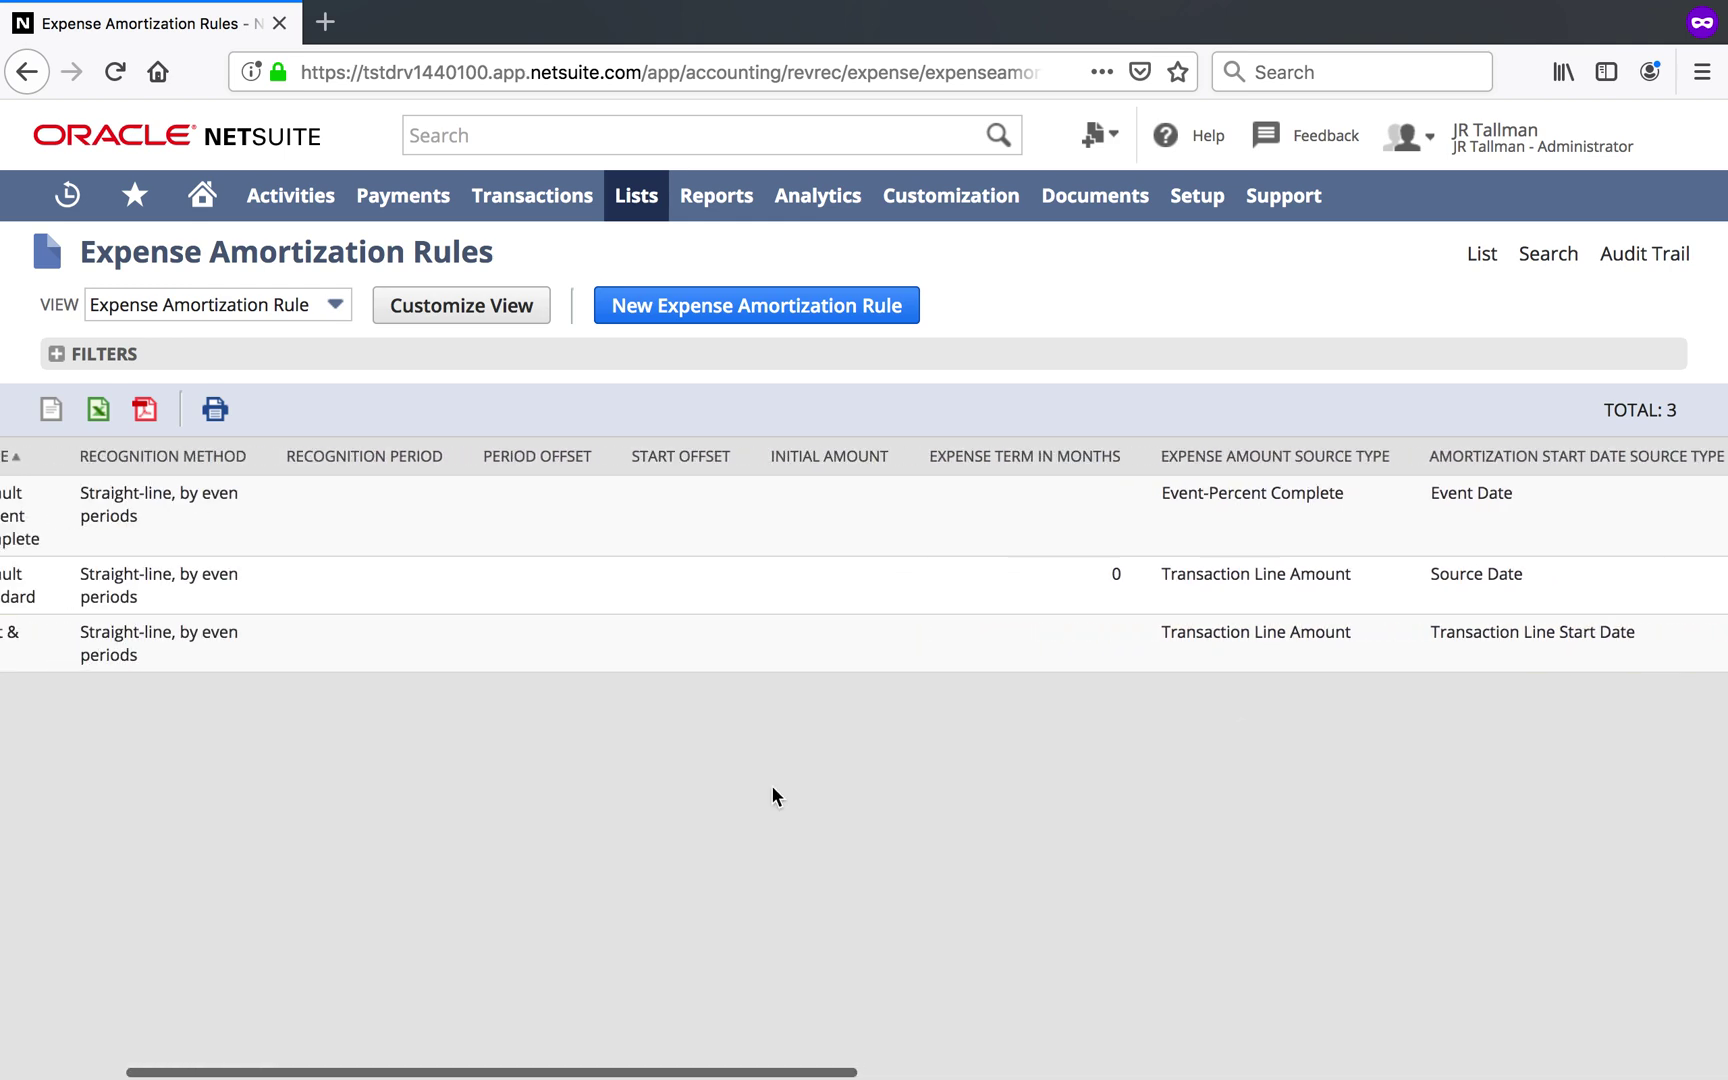
pyautogui.hscroll(-5, 450, 728)
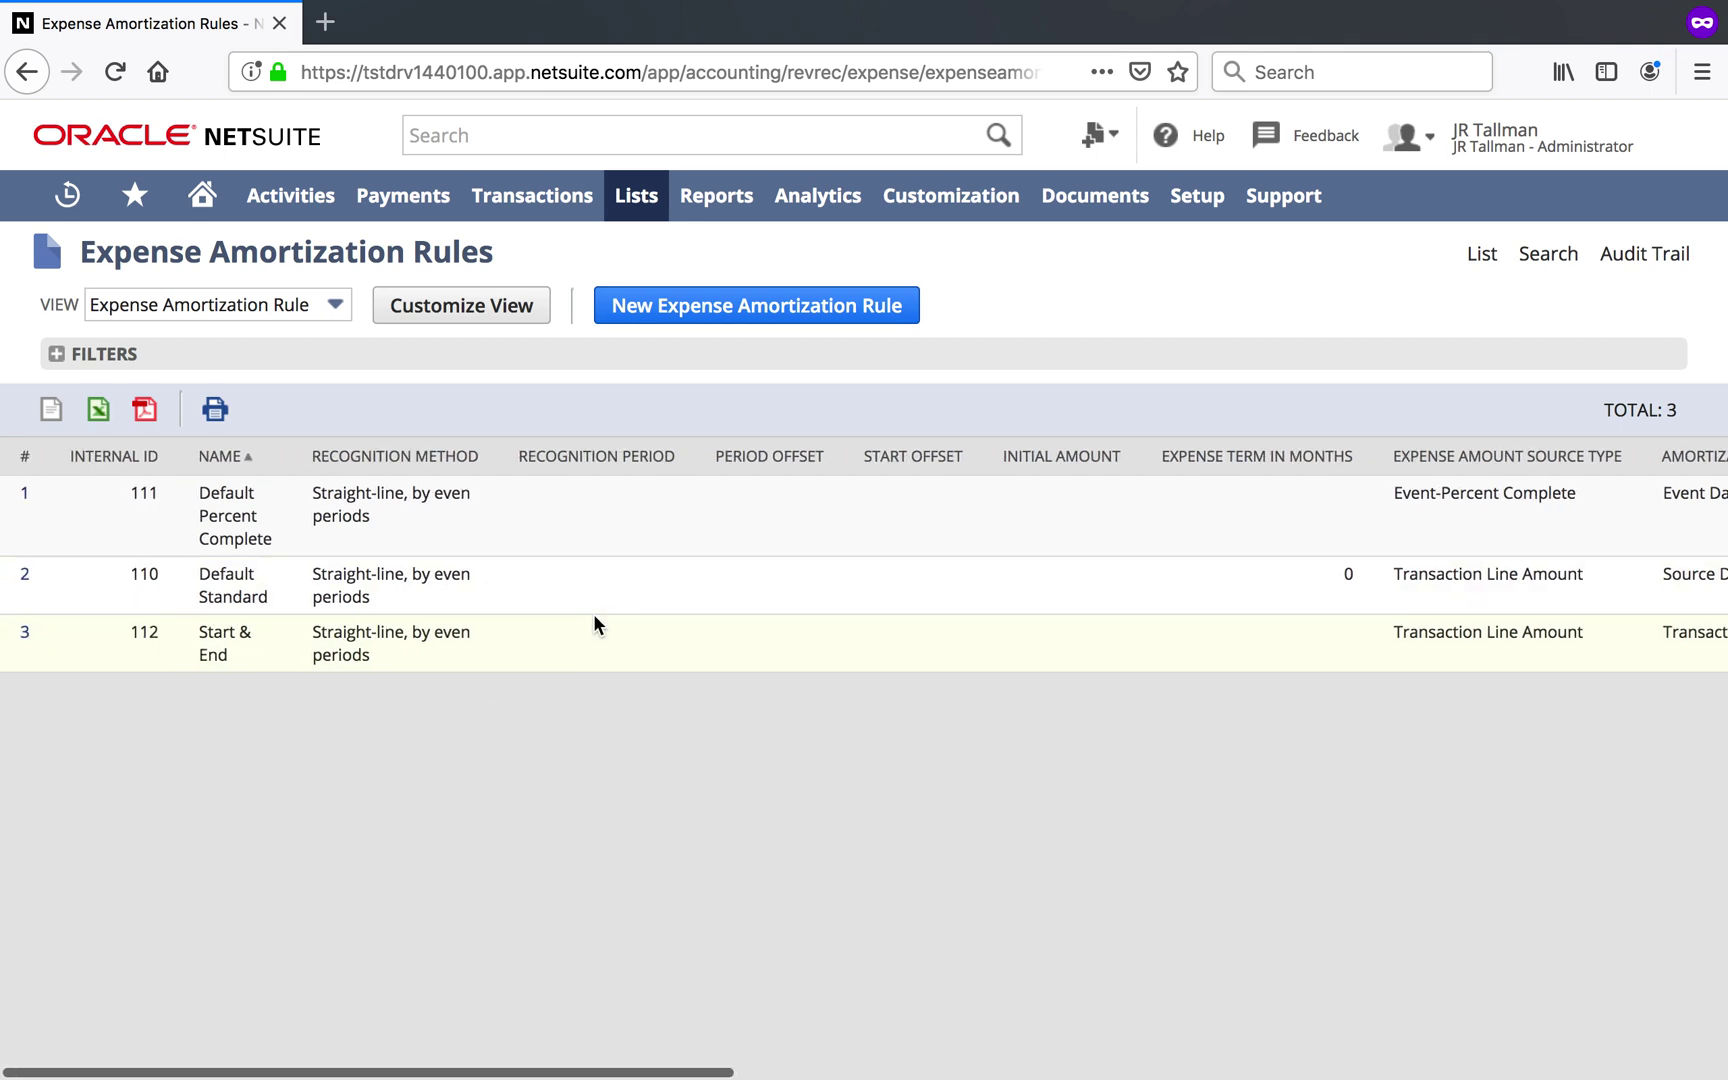
# Step: Open the Start & End rule in edit mode, then cancel without changing anything
pyautogui.click(33, 633)
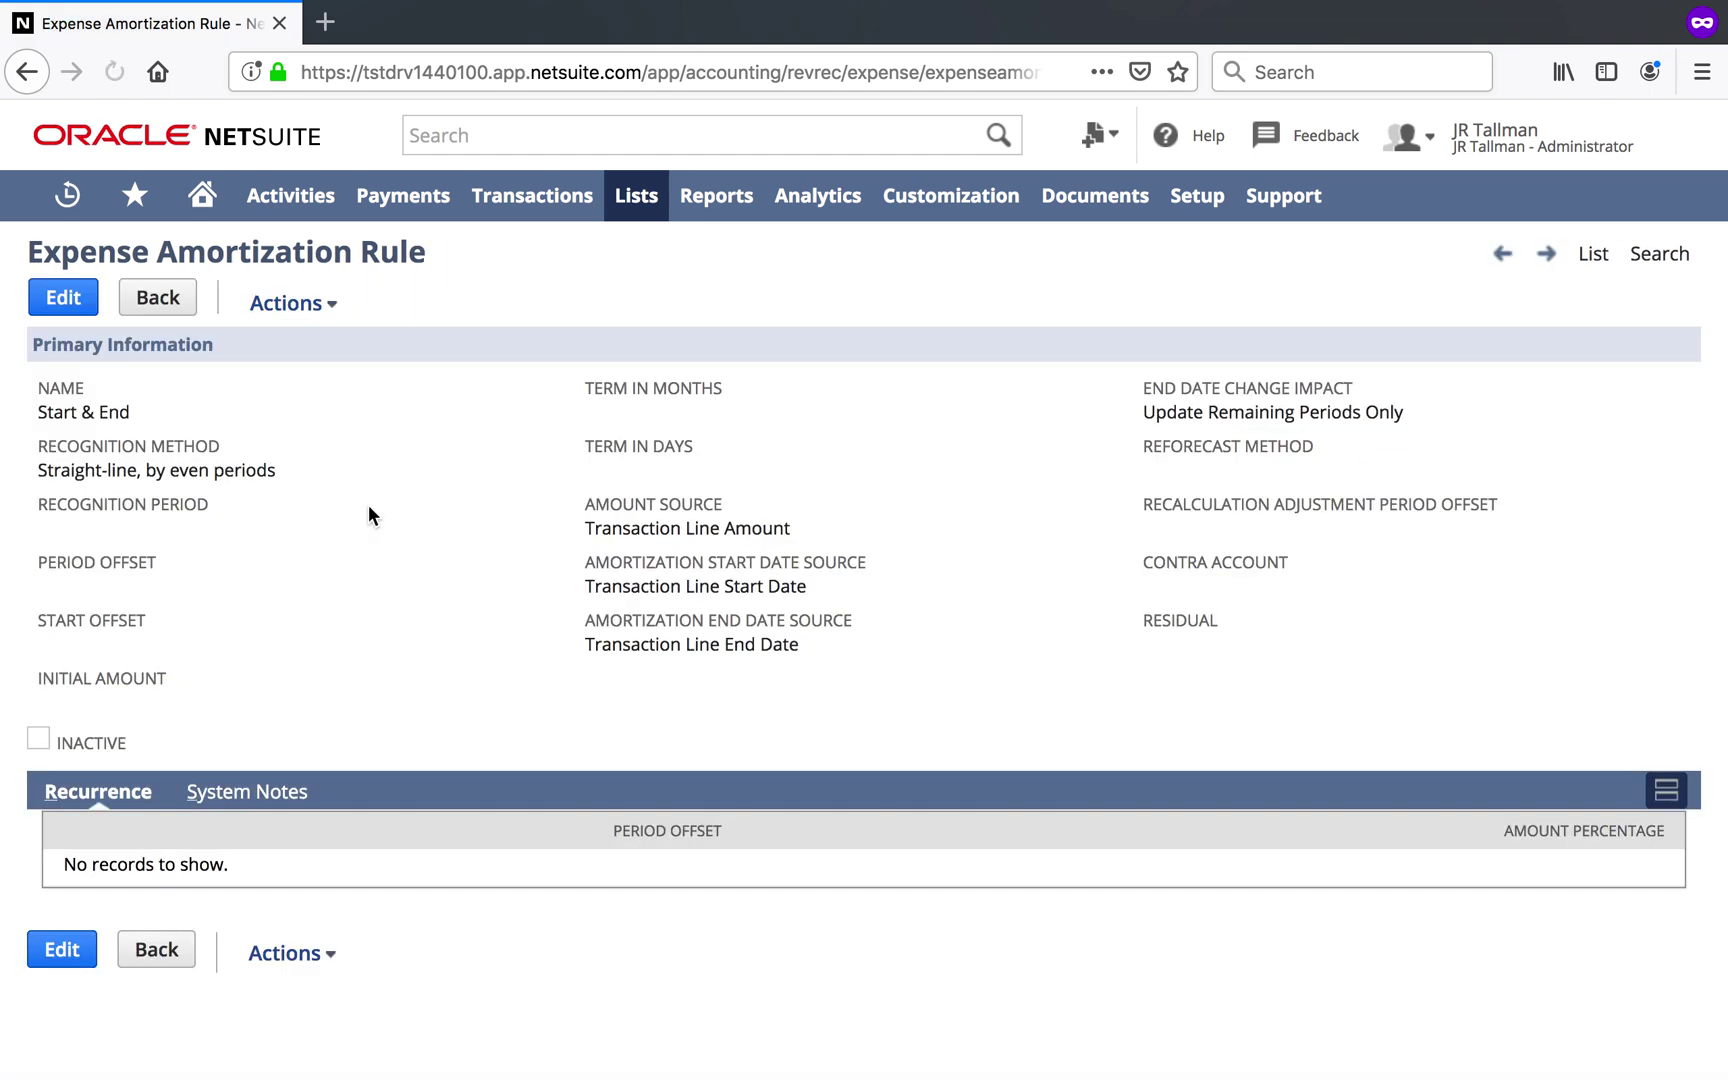
pyautogui.click(77, 308)
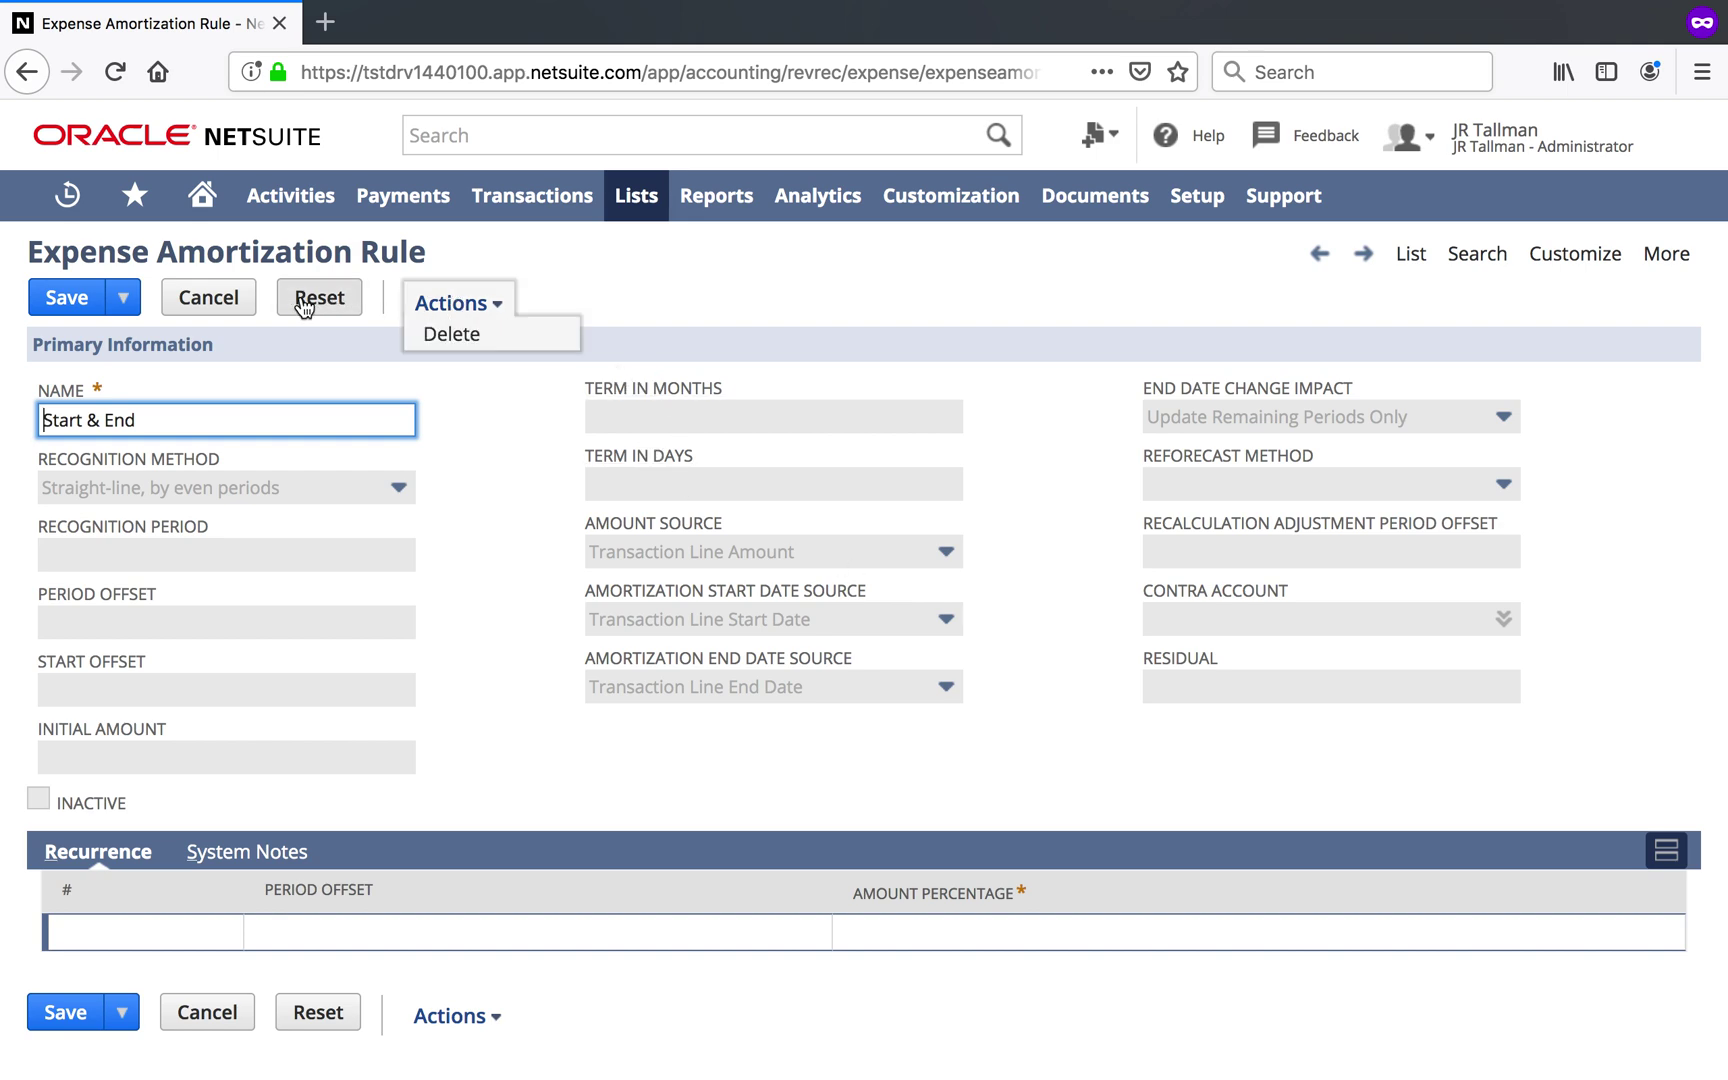
pyautogui.click(250, 300)
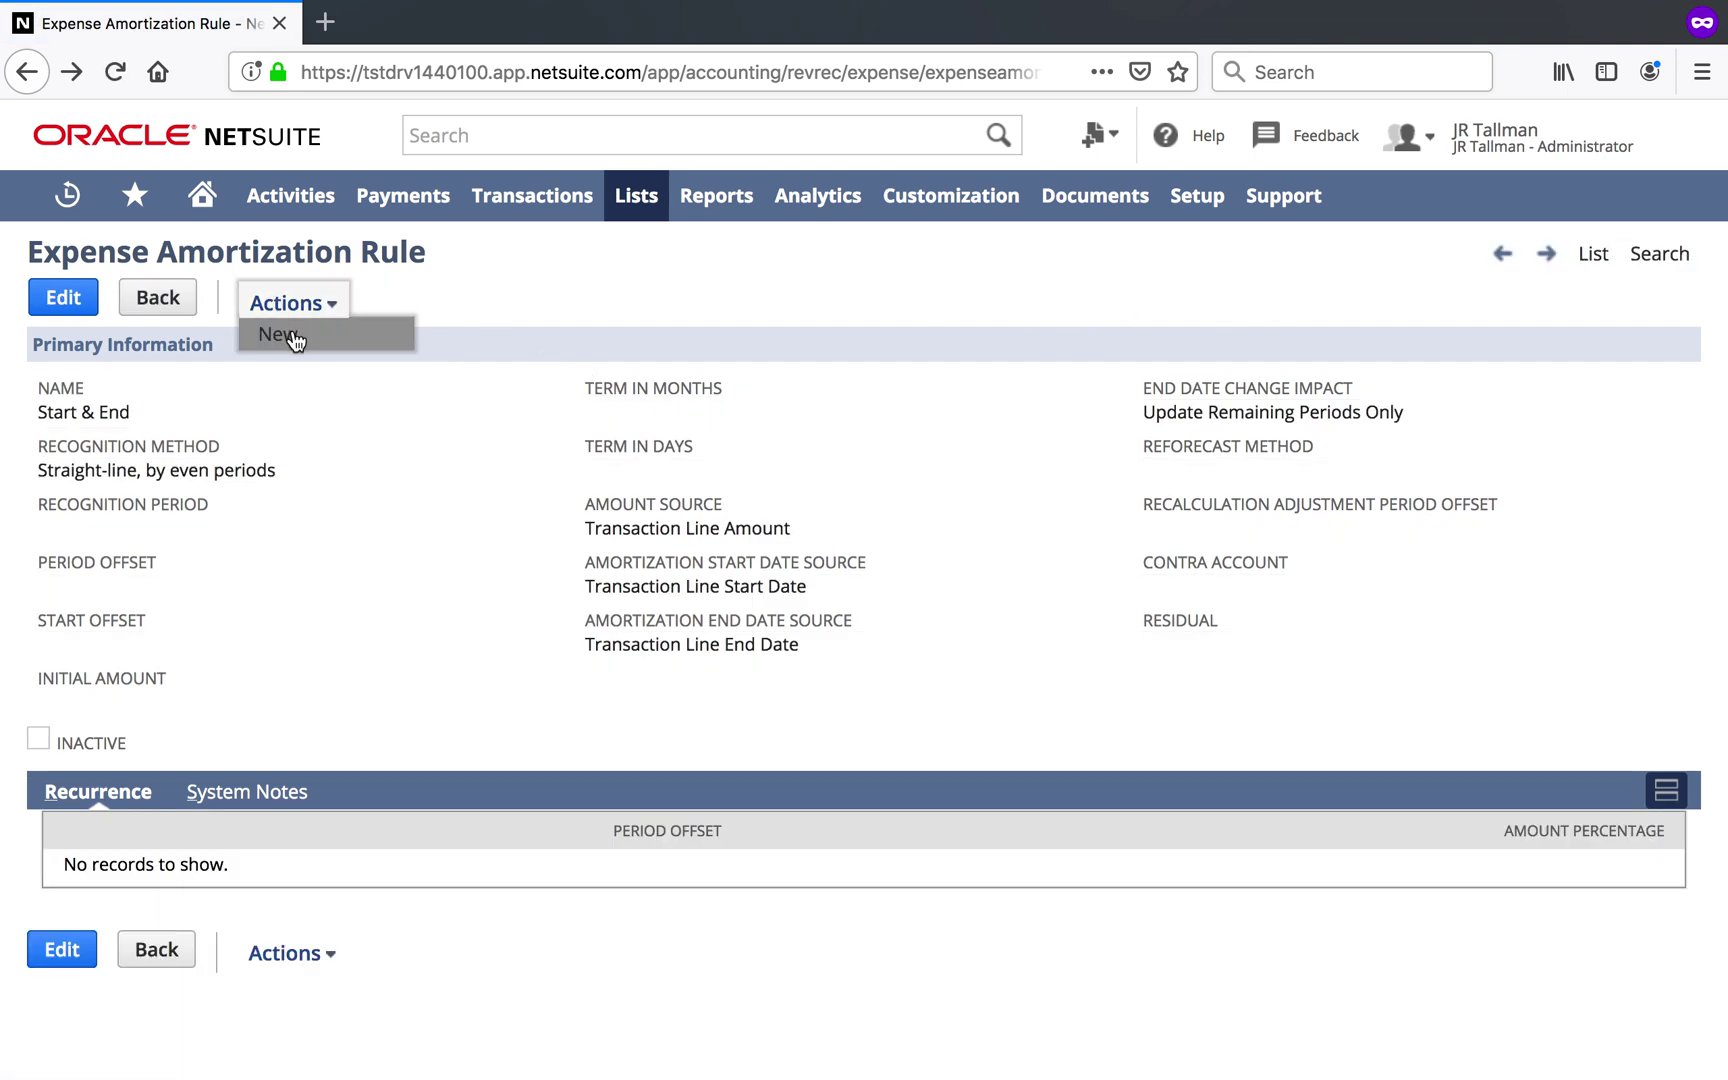
# Step: Start a new rule with Transaction Line Start Date and Transaction Line End Date as date sources
pyautogui.click(290, 334)
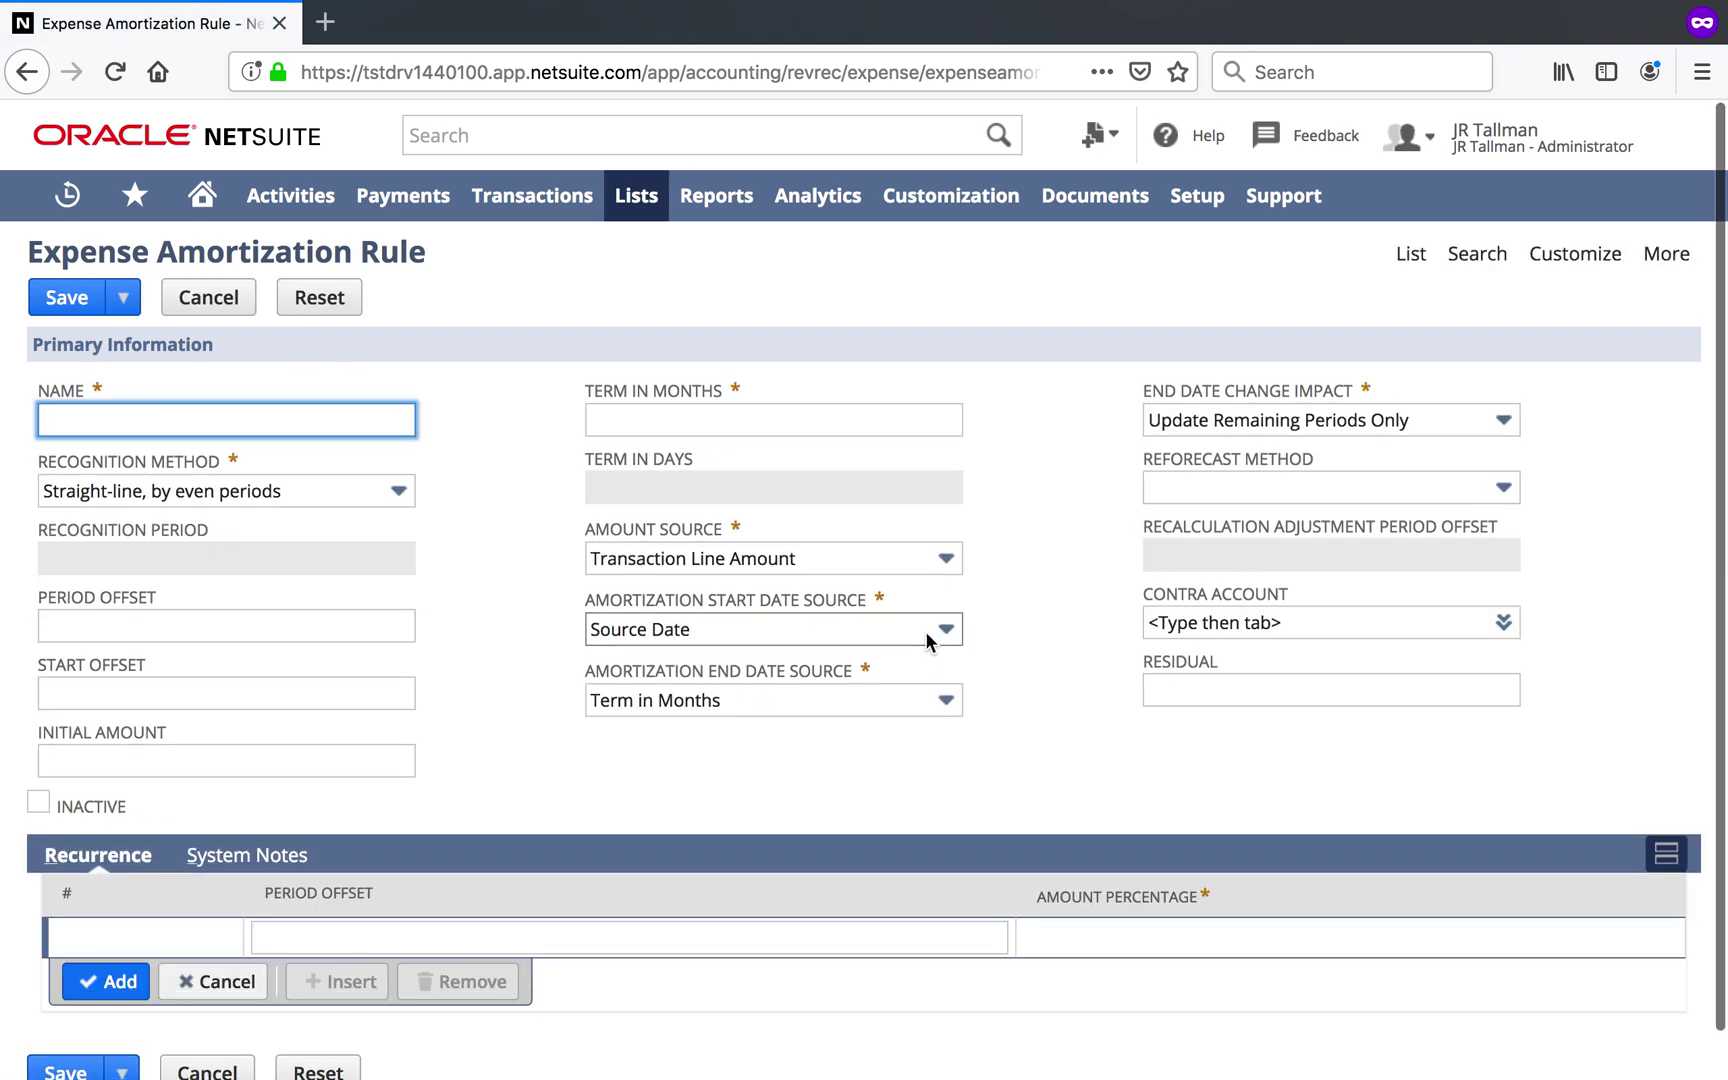
pyautogui.click(926, 631)
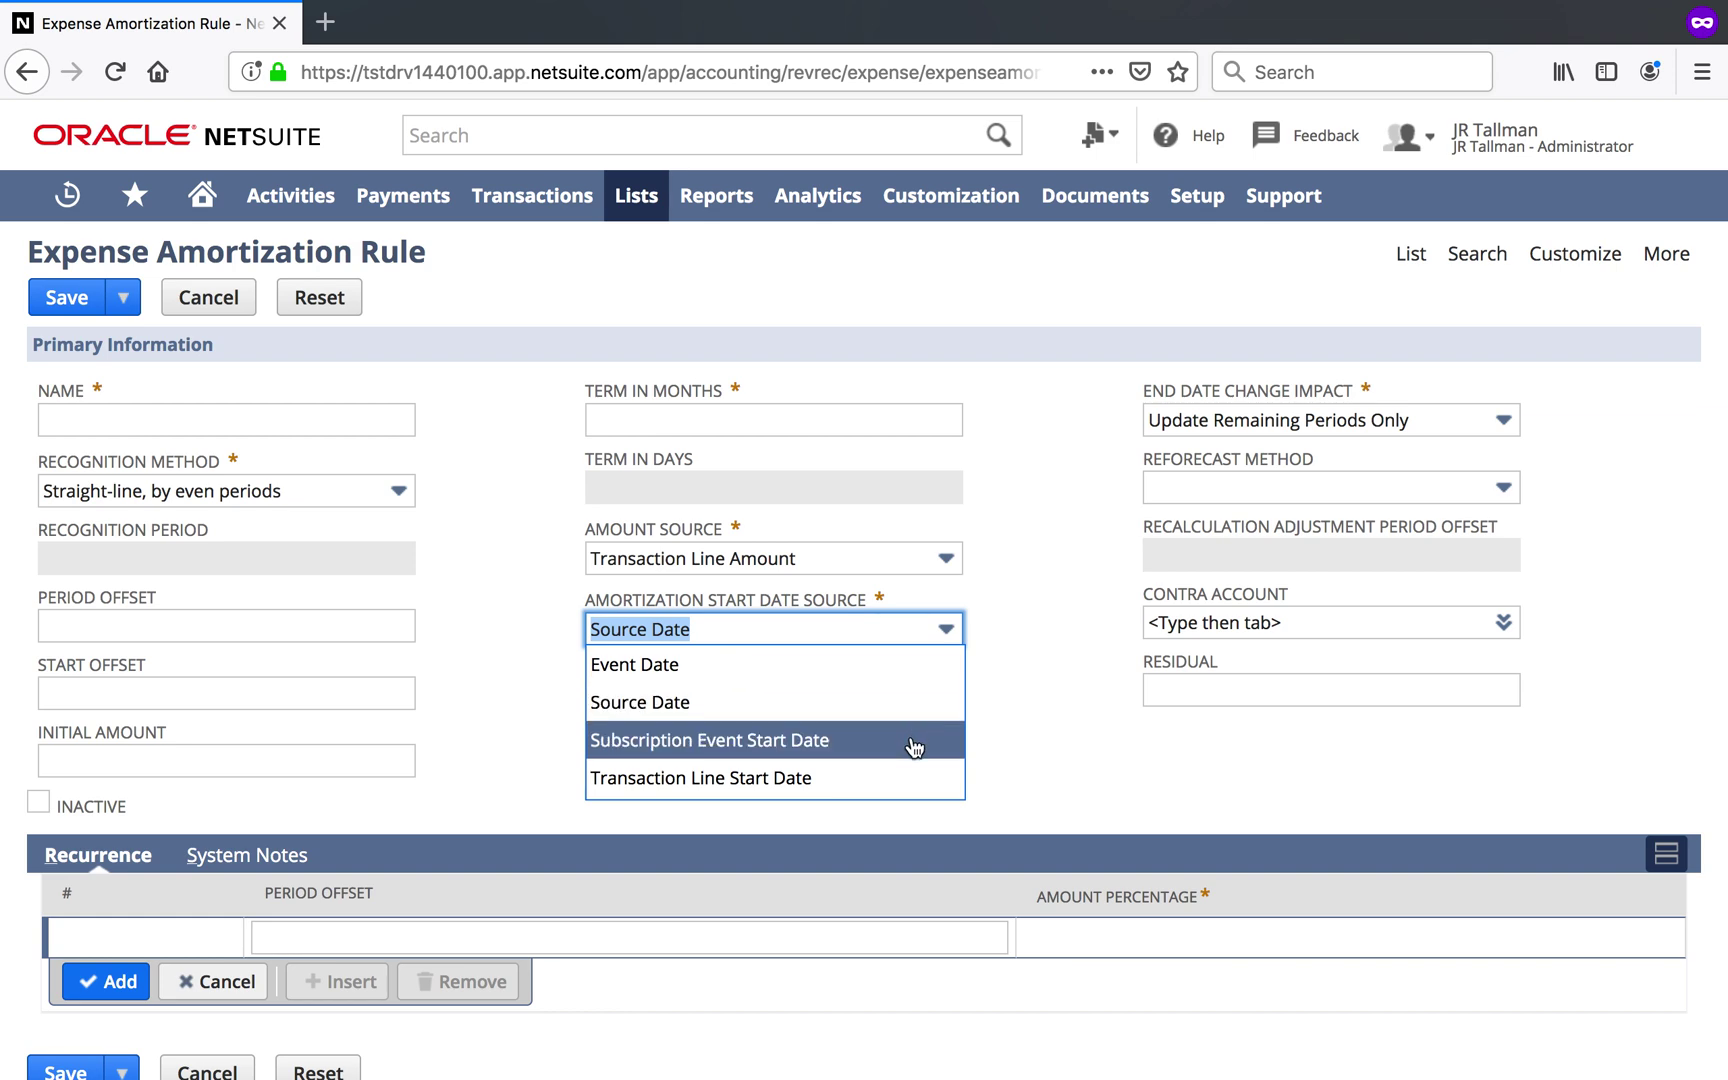
pyautogui.click(898, 788)
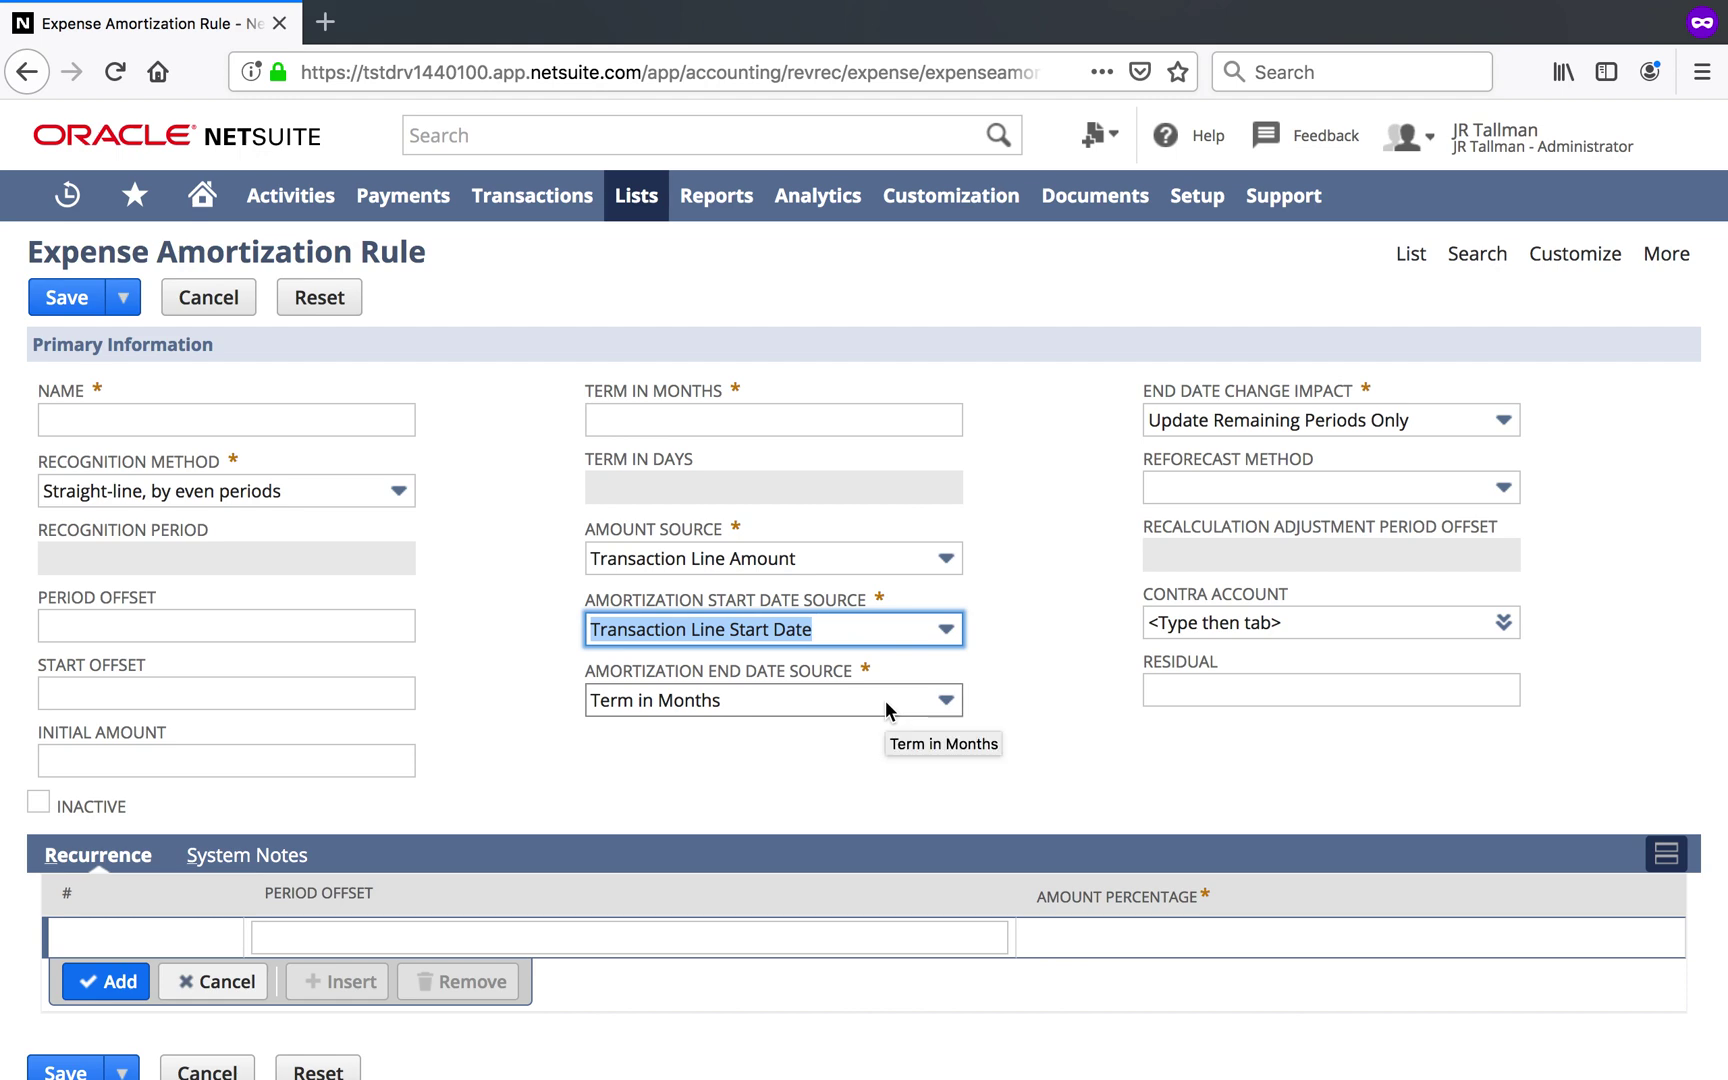
pyautogui.click(886, 710)
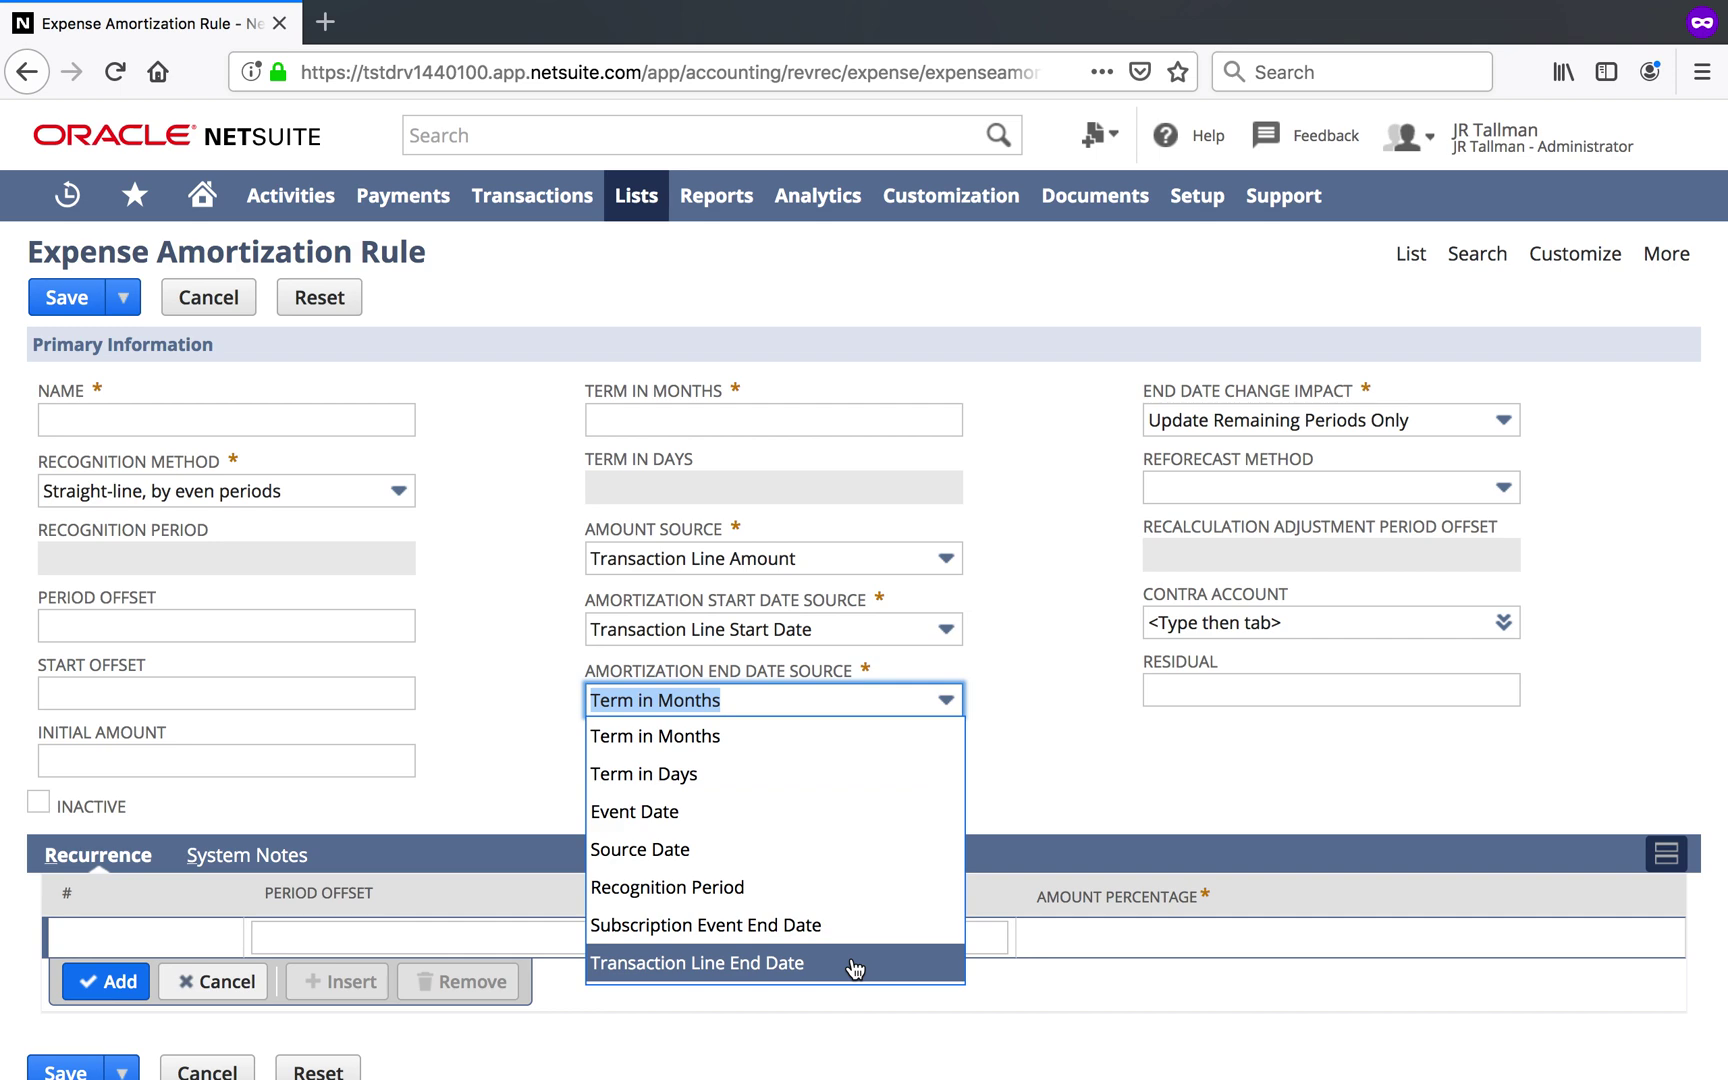
pyautogui.click(1042, 593)
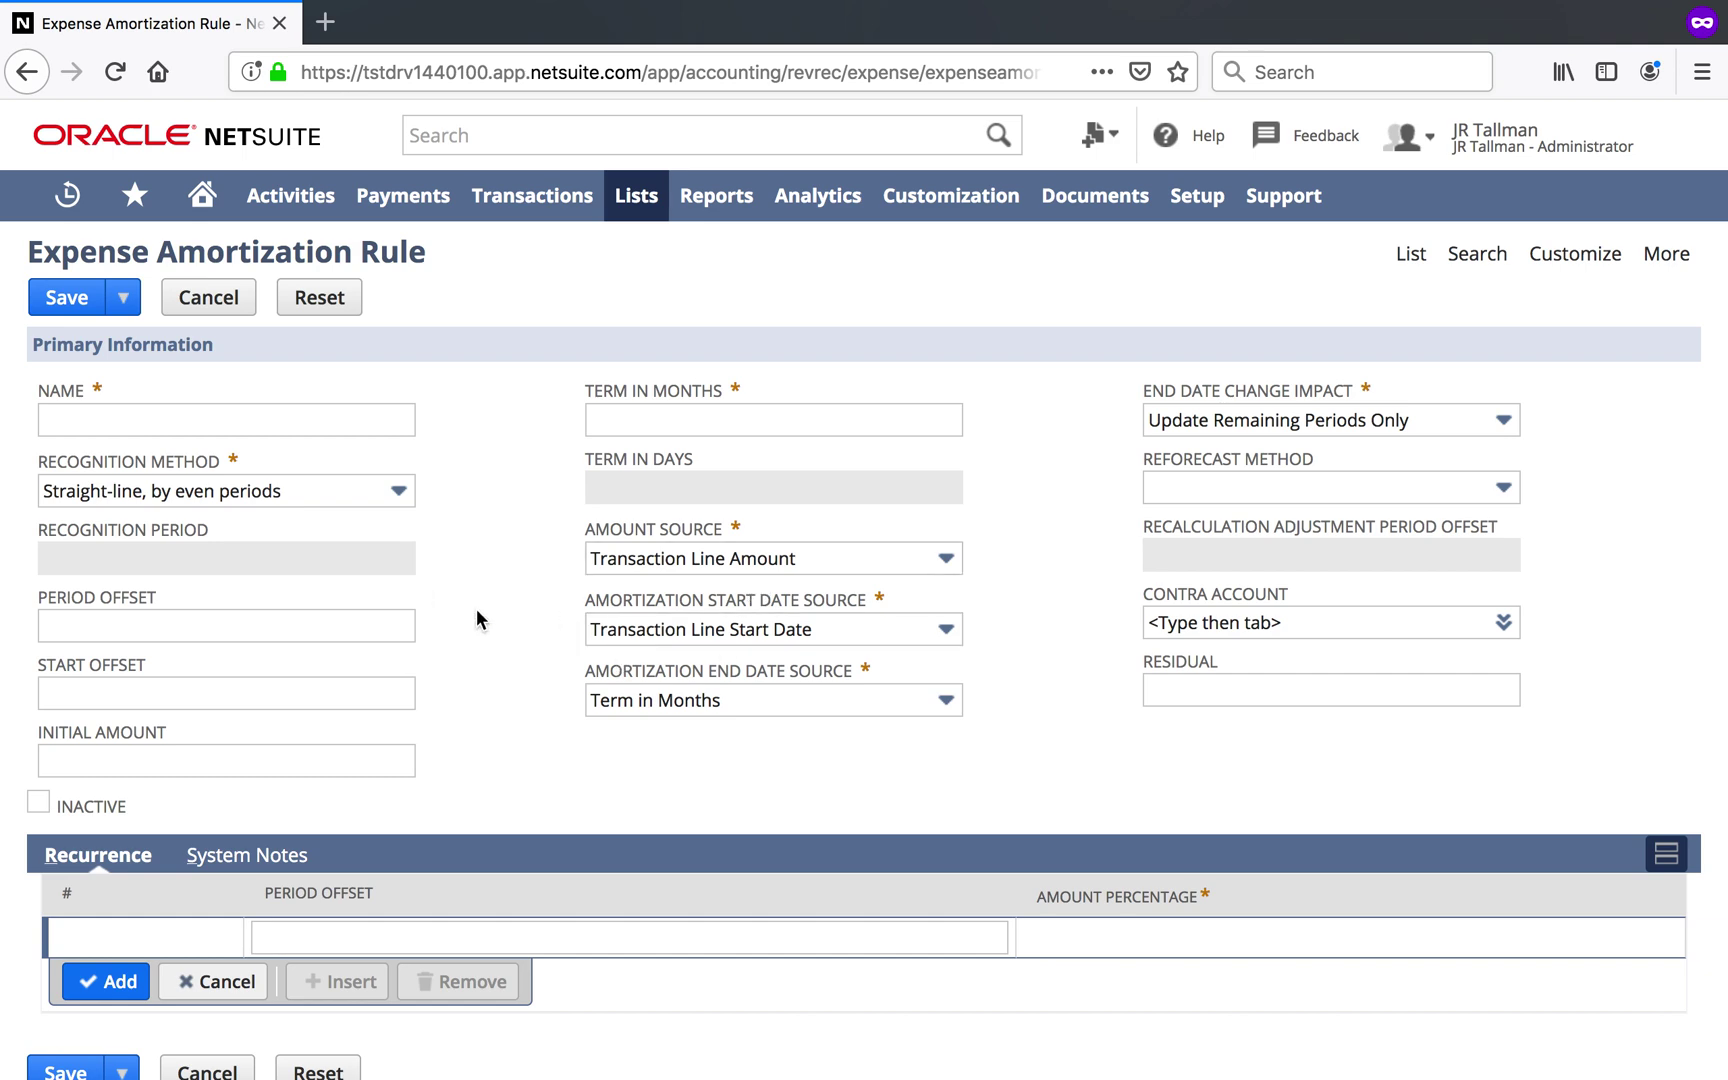
pyautogui.click(845, 690)
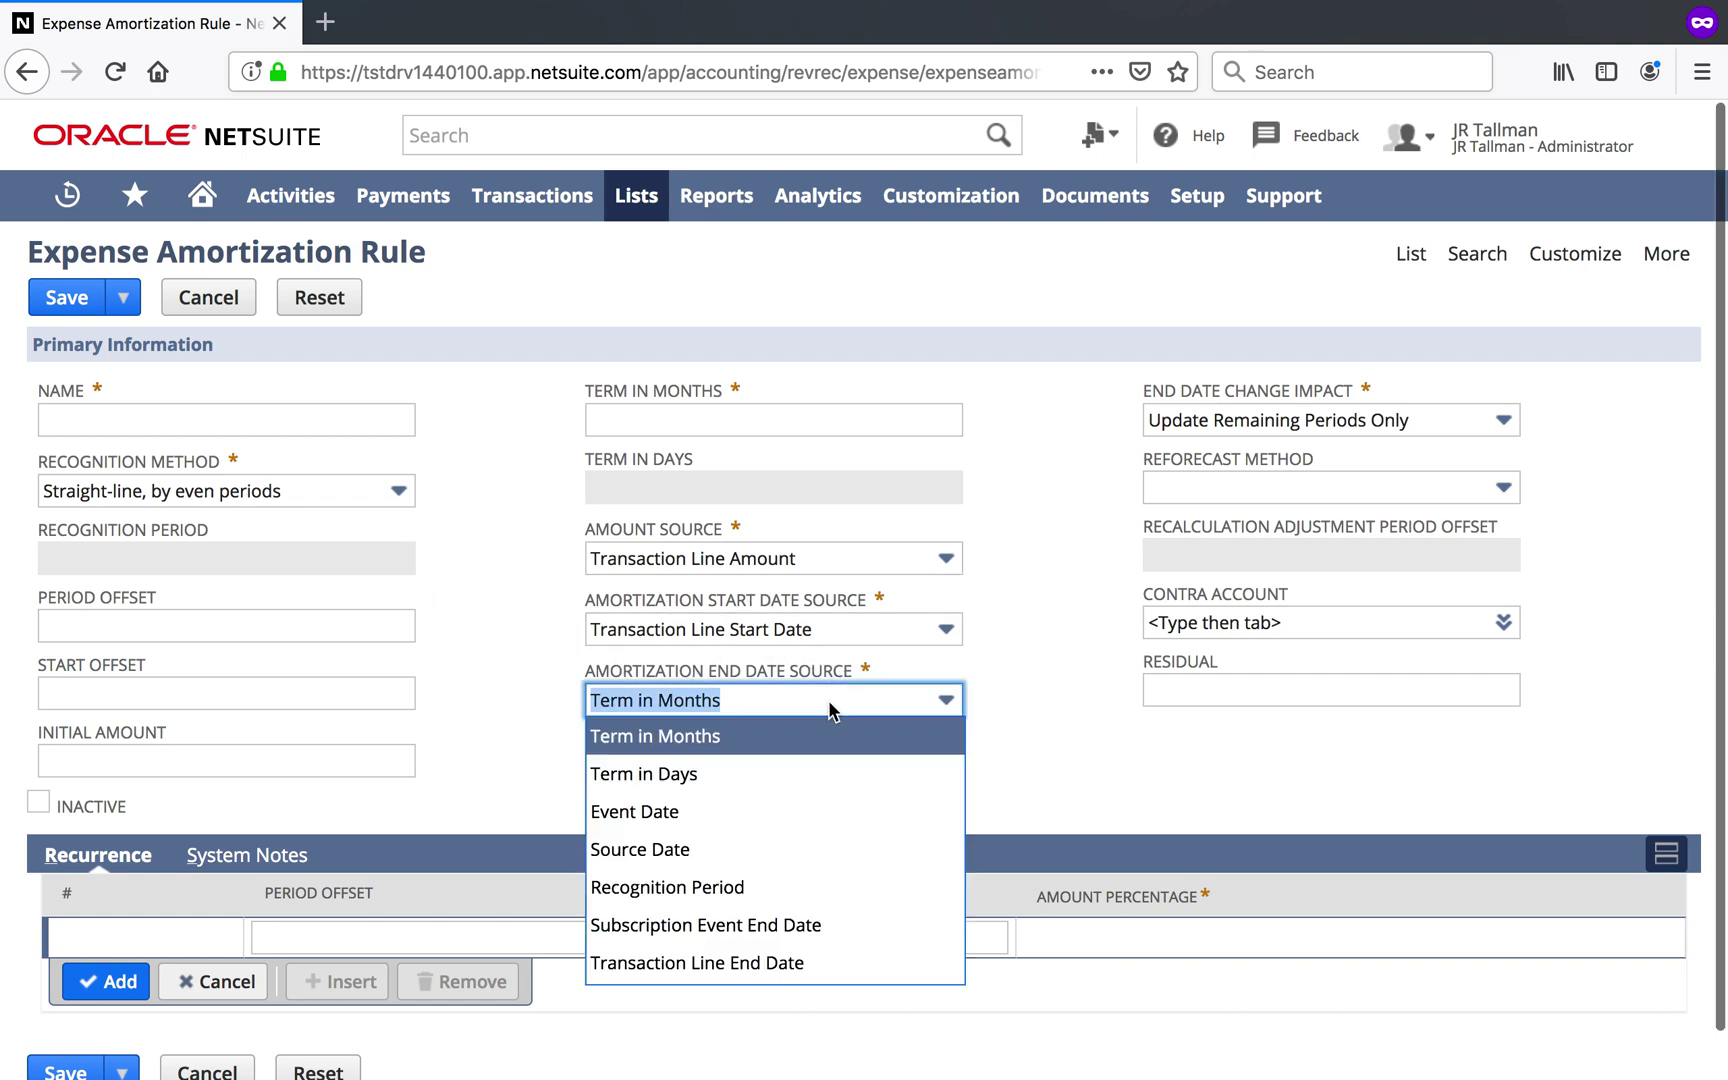
pyautogui.click(755, 960)
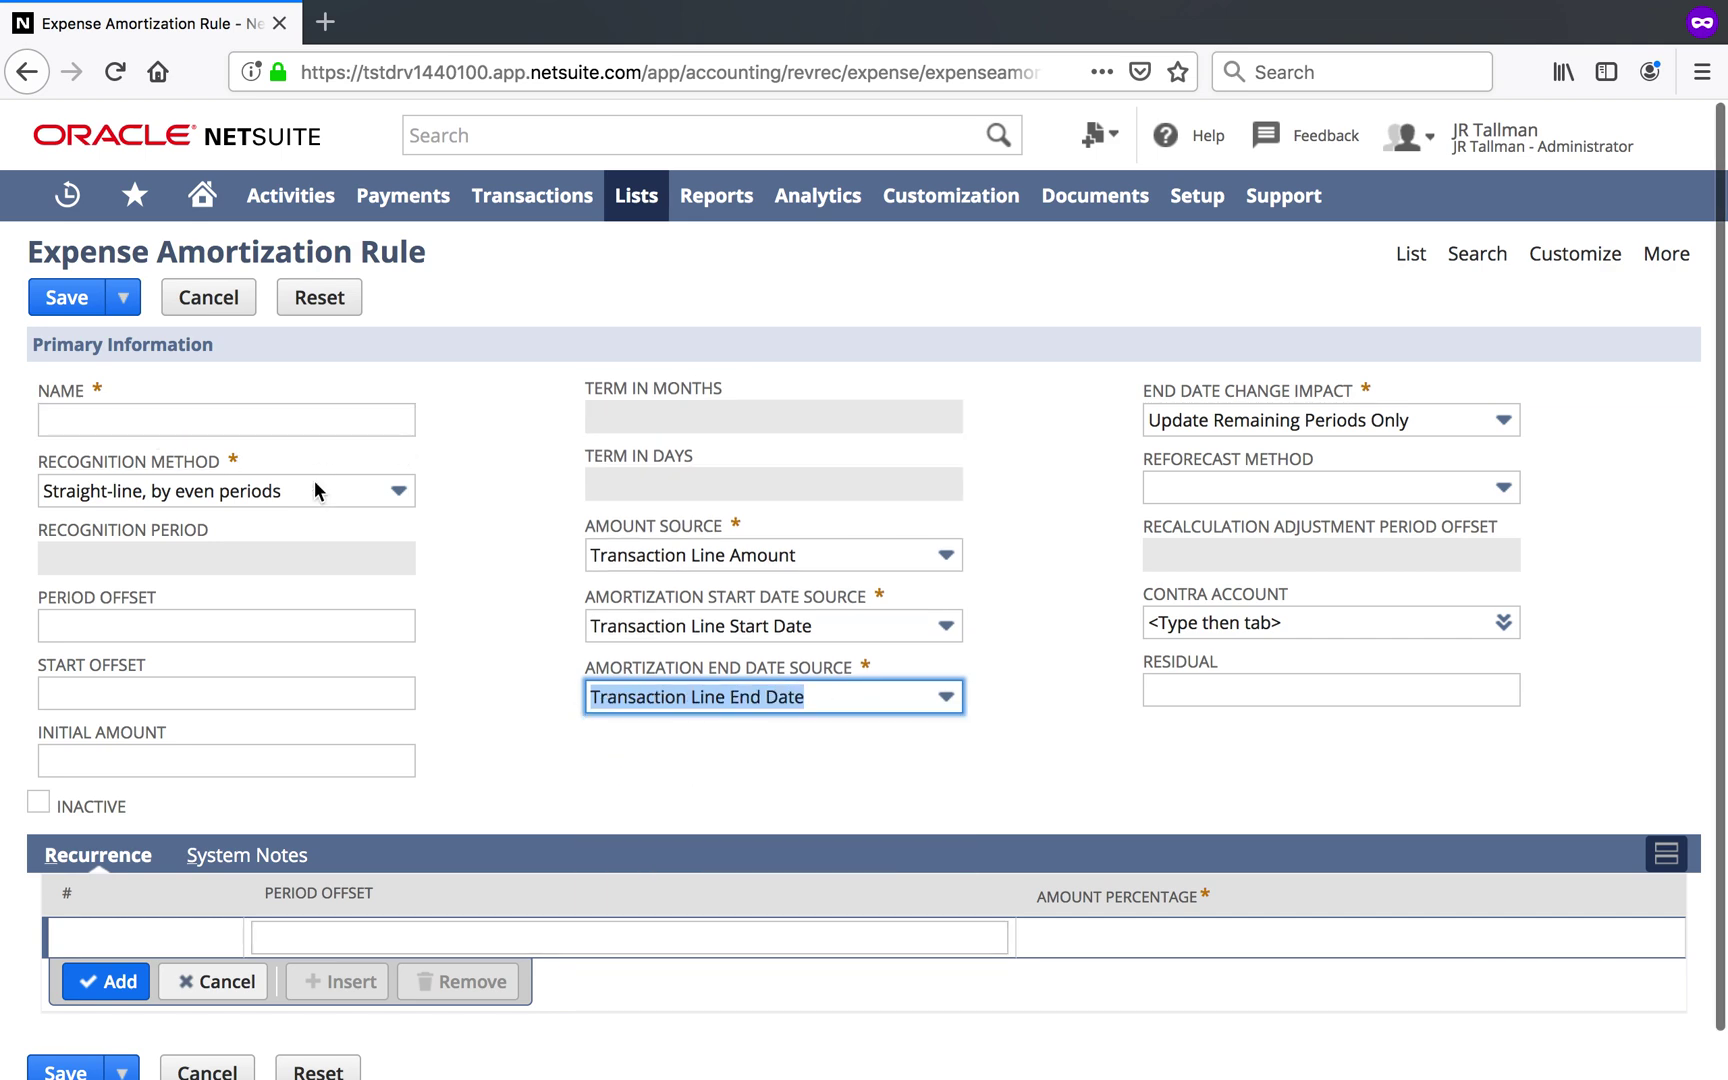
# Step: Attempt to return to the rules list, but choose to stay on the unsaved rule form
pyautogui.click(252, 424)
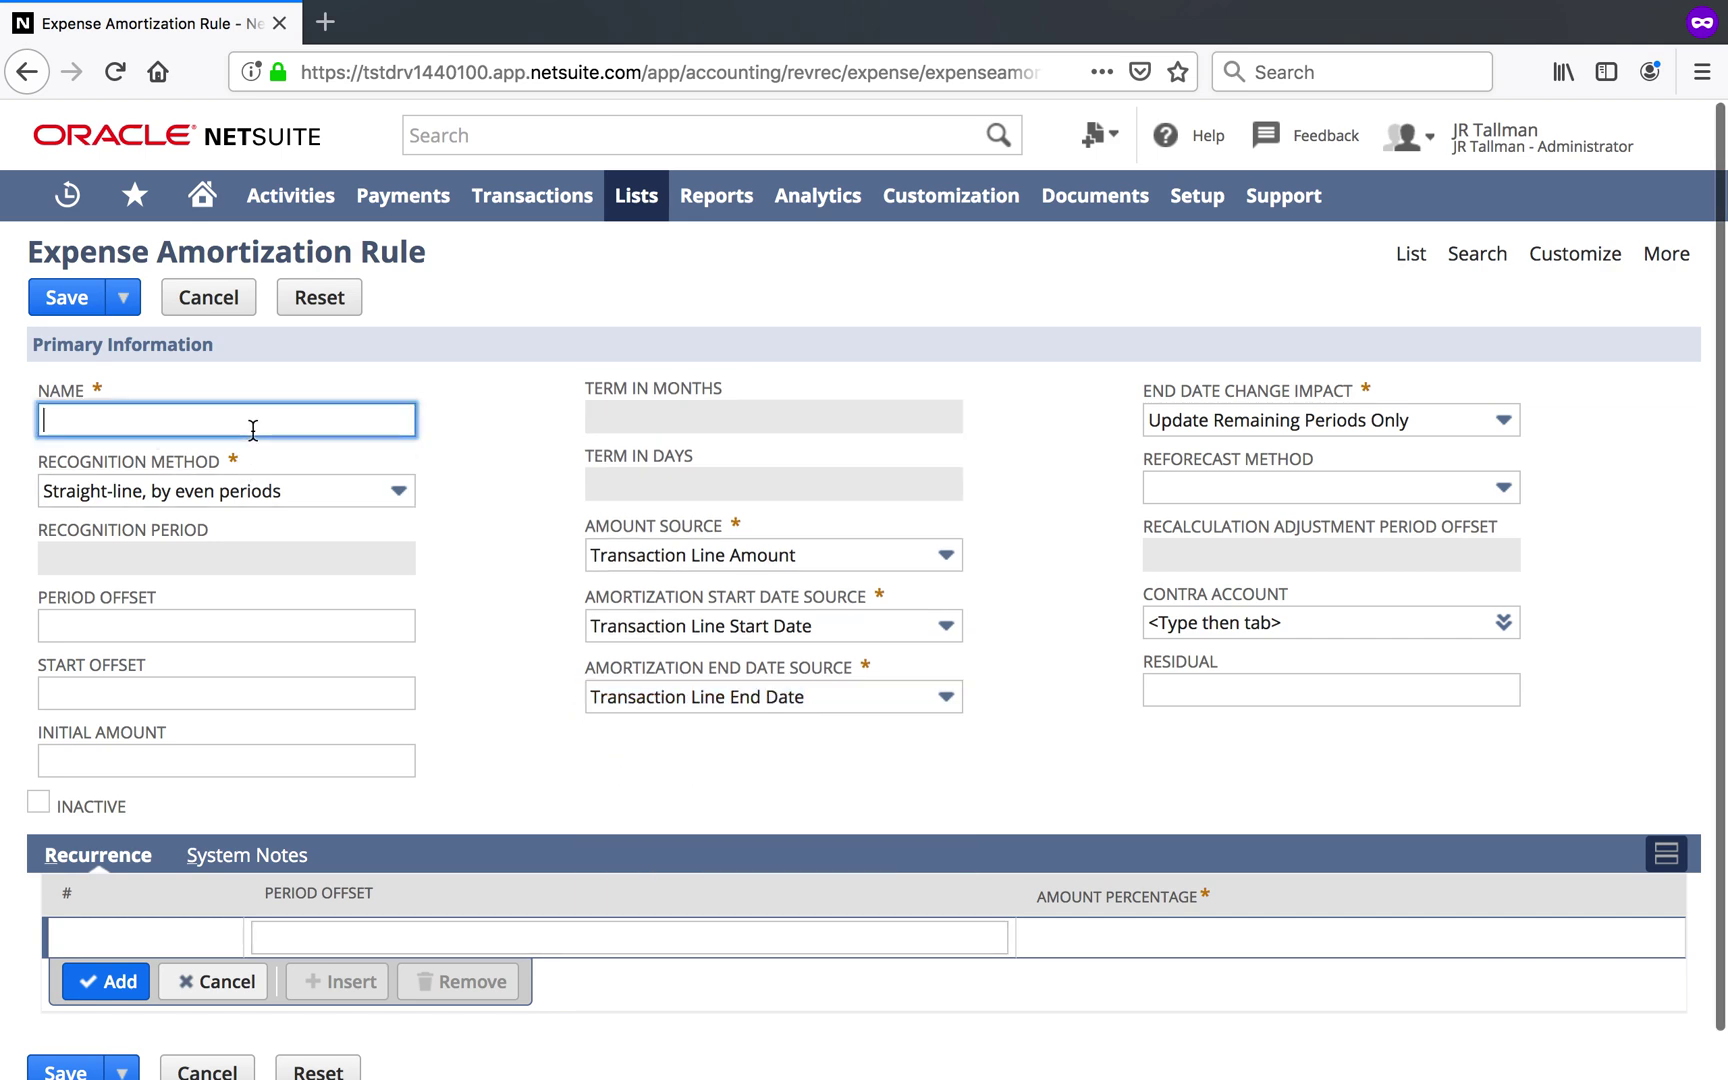
pyautogui.click(535, 402)
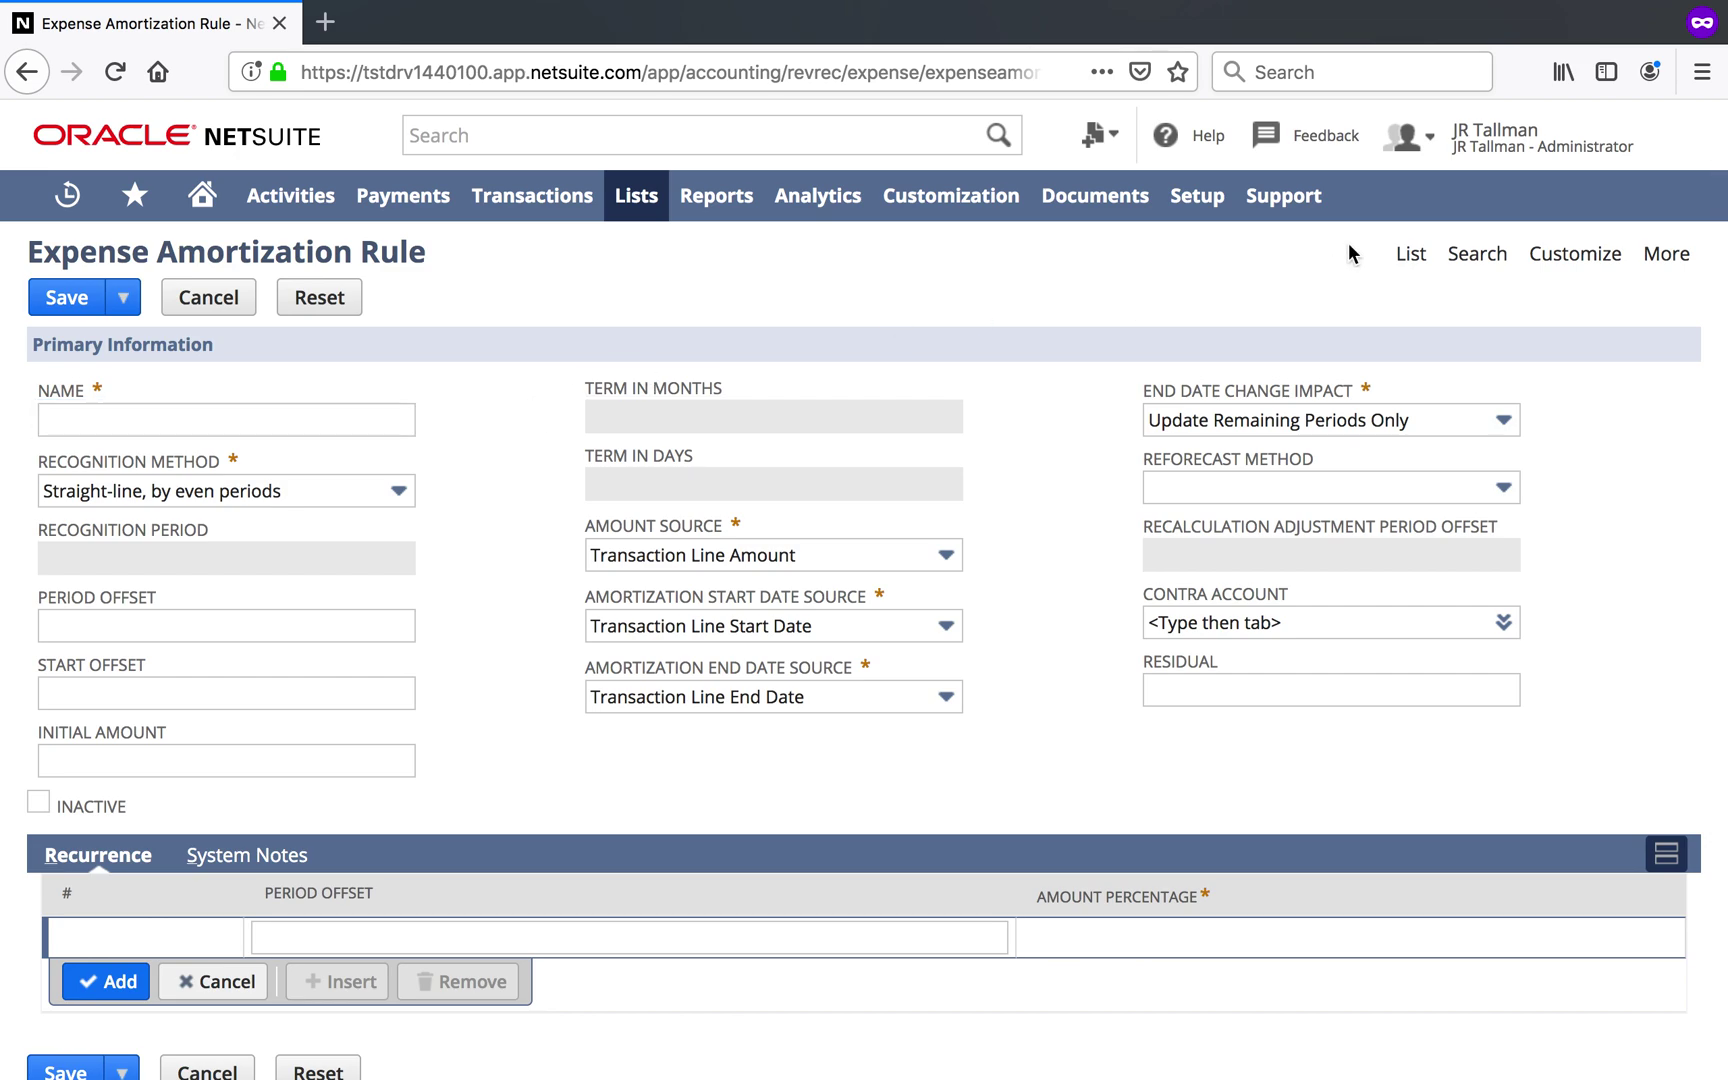
pyautogui.click(1410, 254)
pyautogui.click(1052, 526)
# Step: Discard the unsaved rule form and leave the page for the rules list
pyautogui.click(1413, 255)
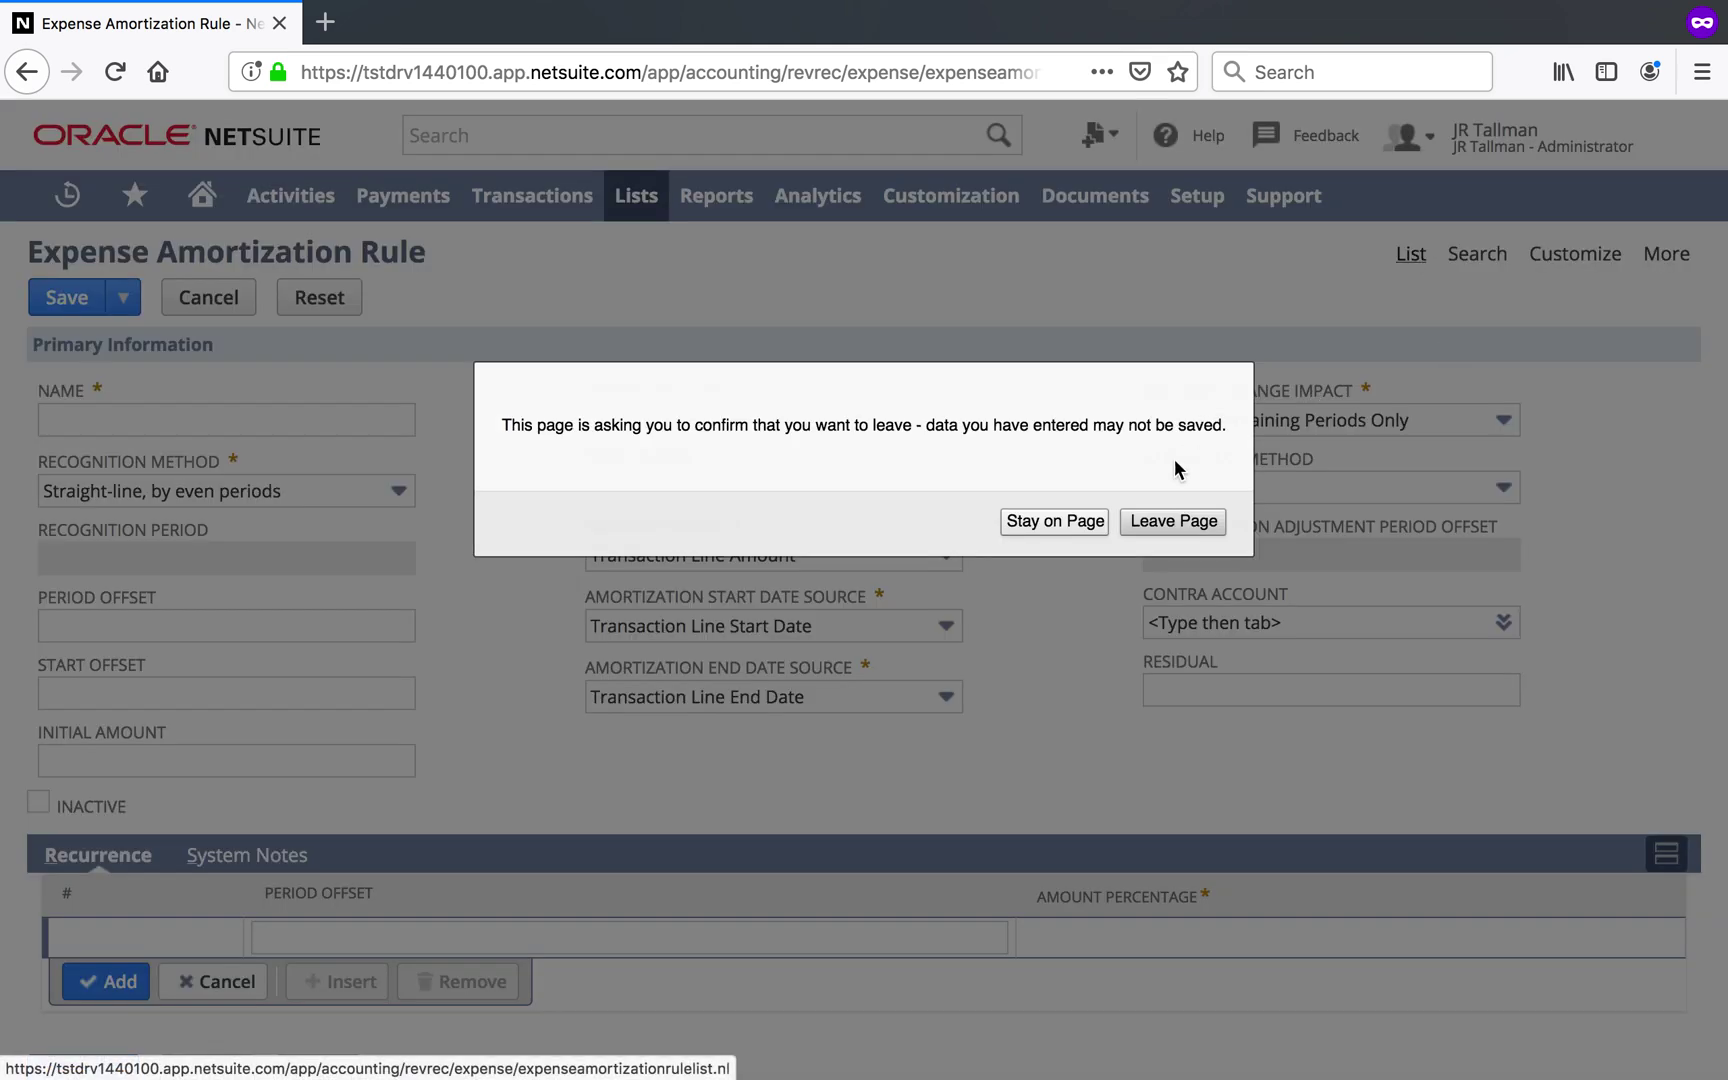
pyautogui.click(1212, 521)
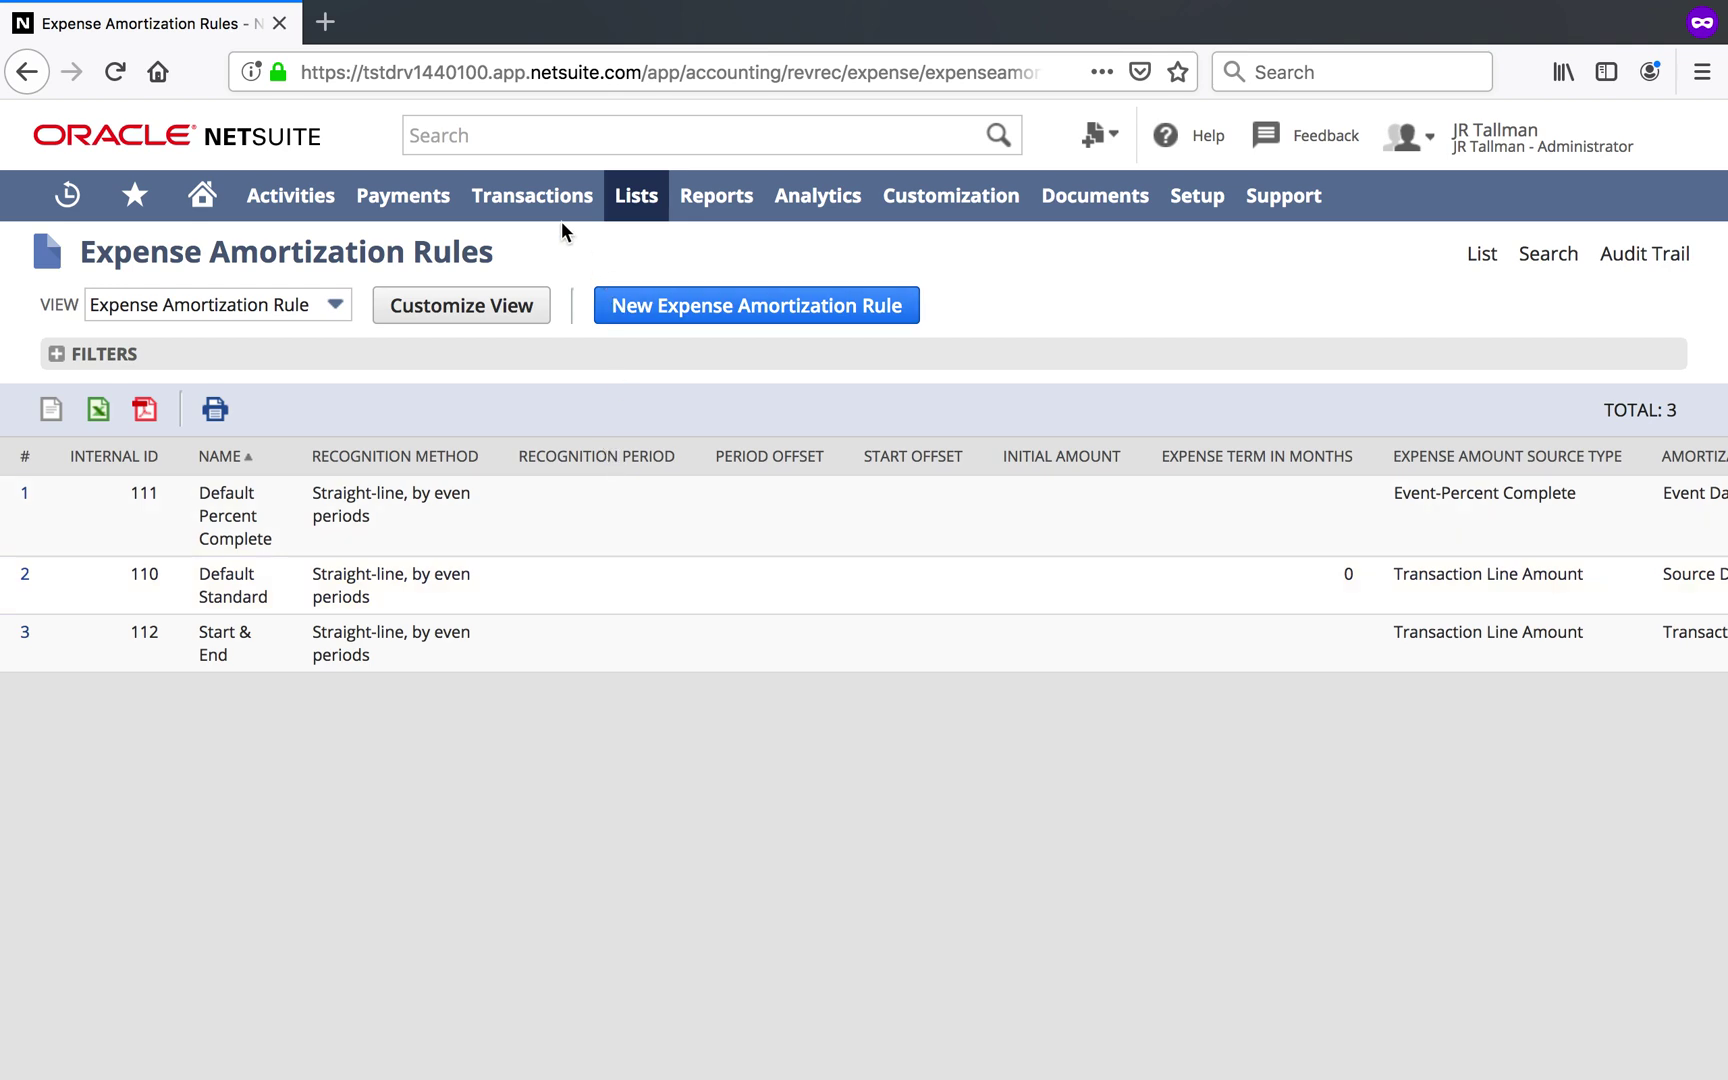
# Step: Start a new bill via Transactions > Payables > Enter Bills with vendor Oracle
pyautogui.moveTo(540, 207)
pyautogui.moveTo(536, 397)
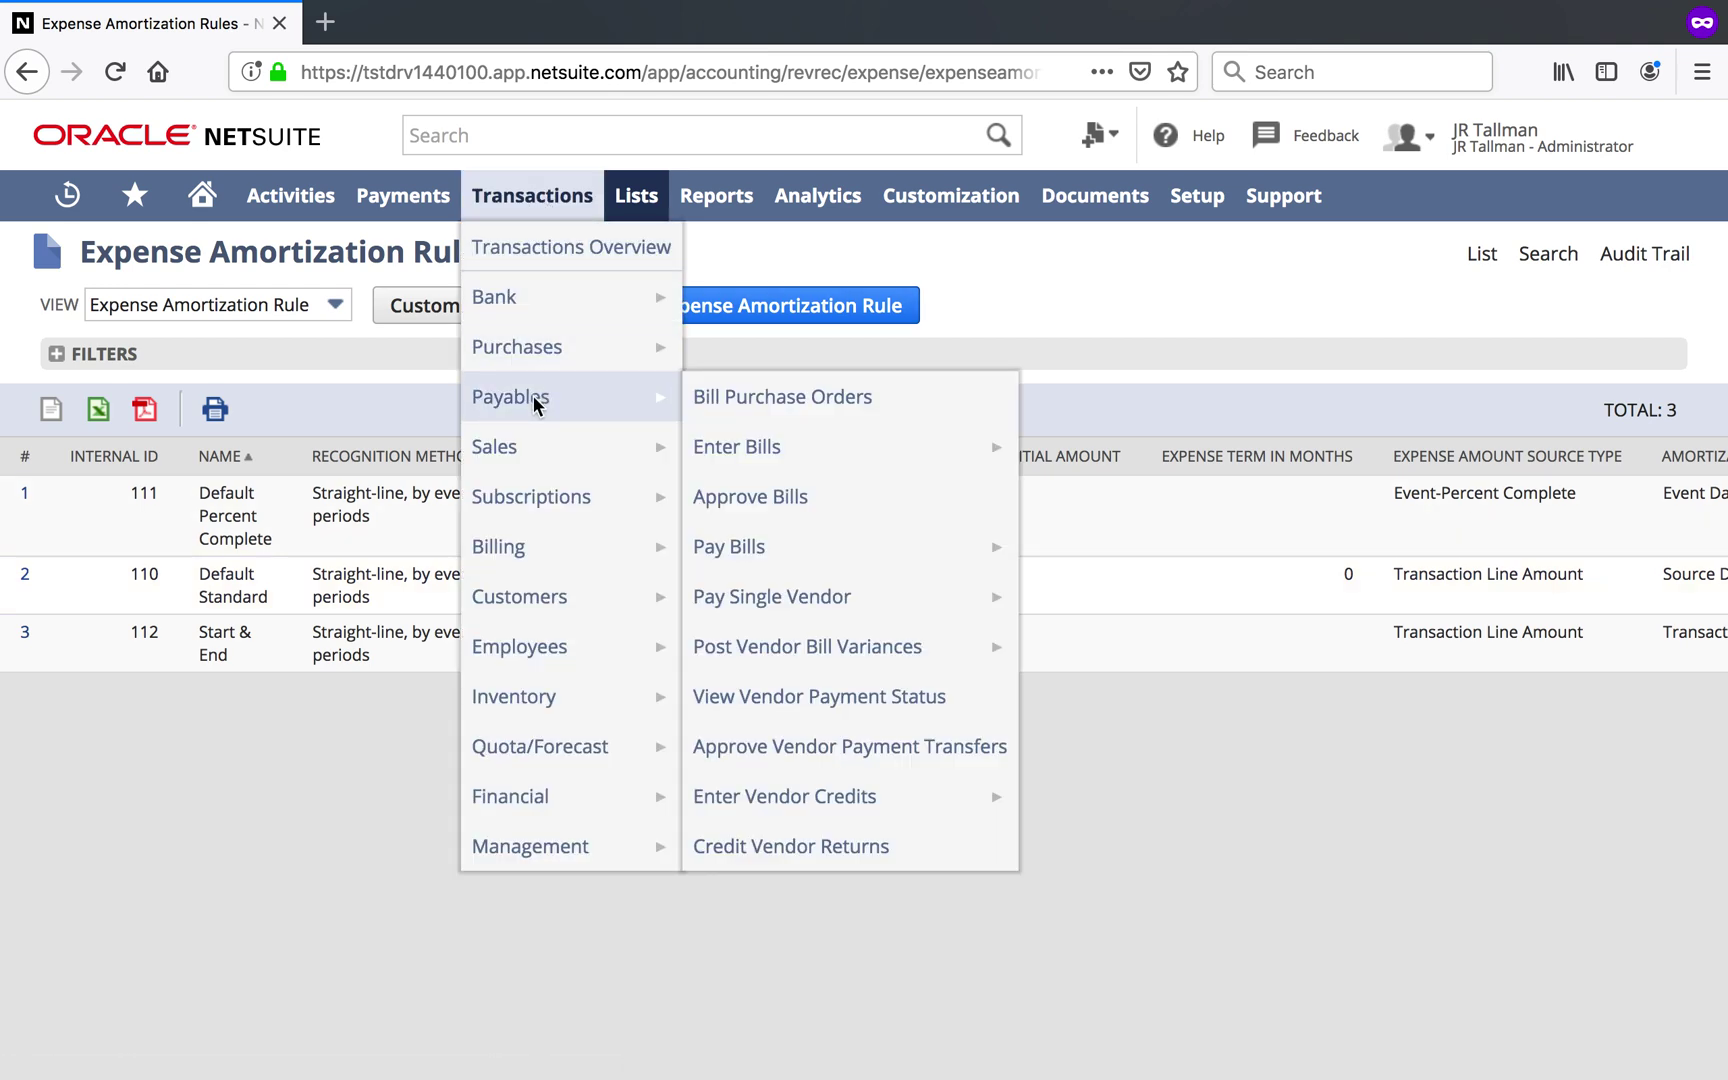
pyautogui.click(750, 446)
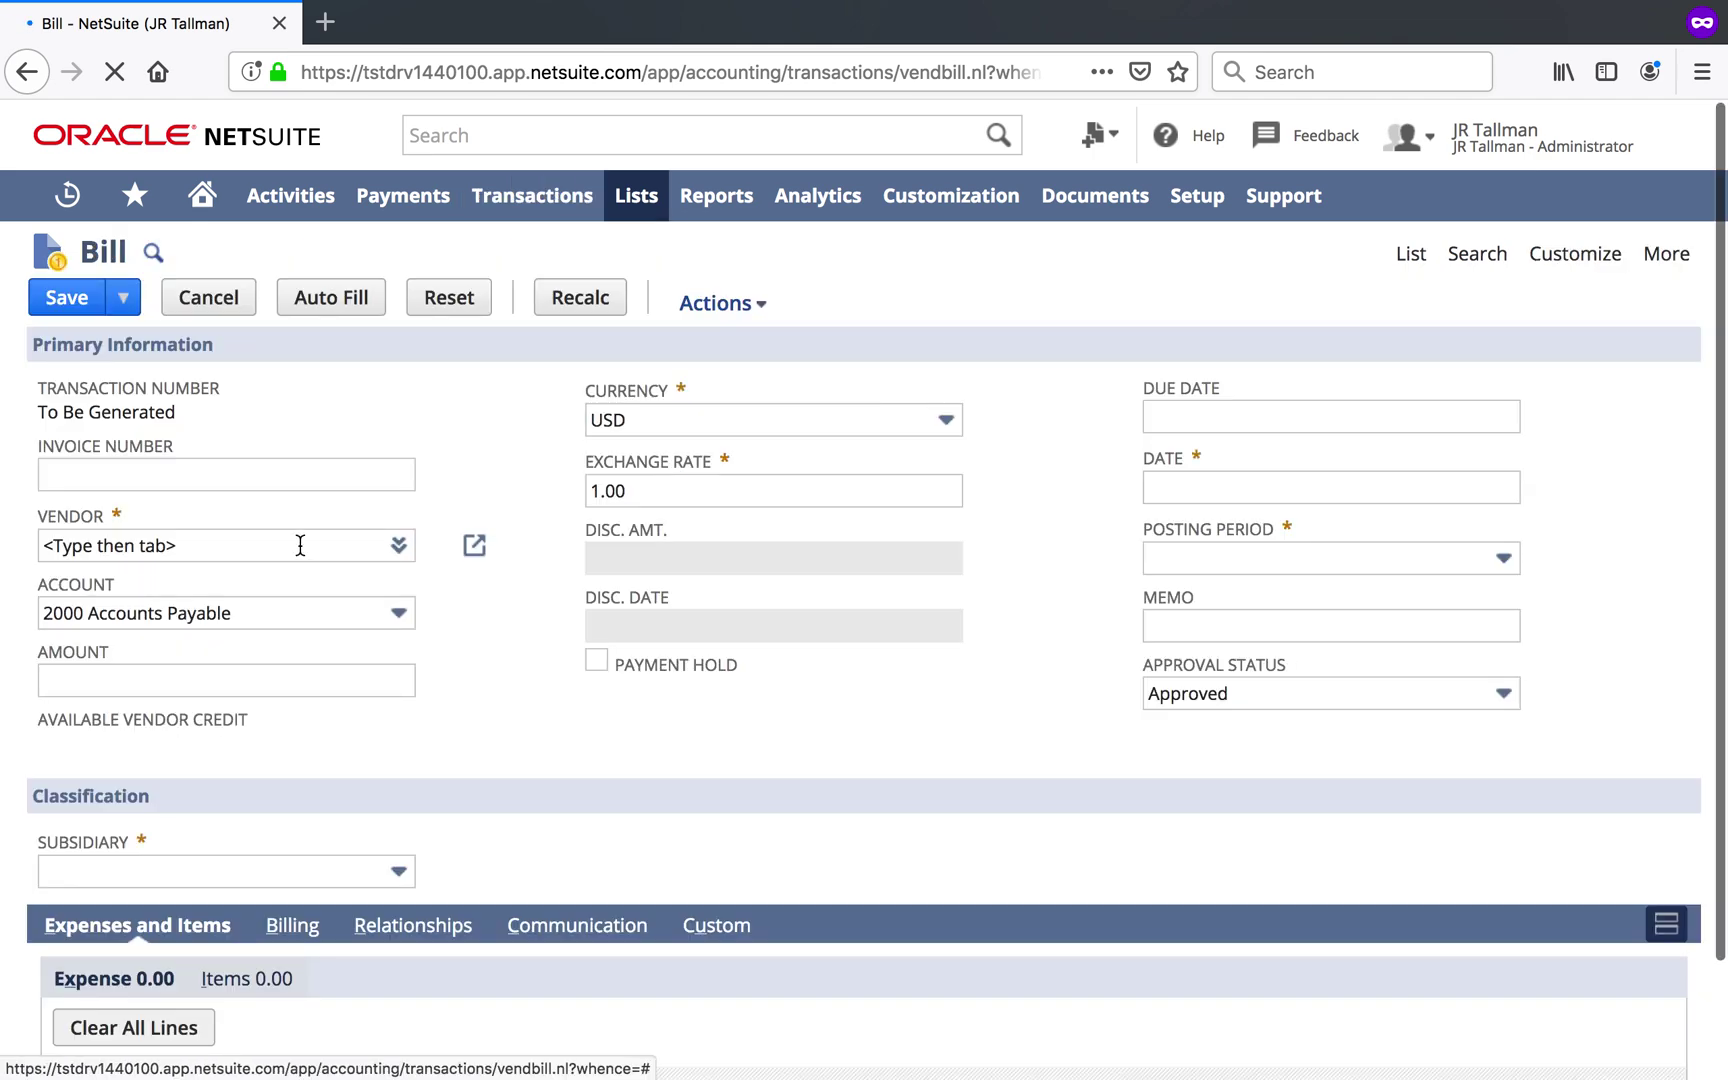
pyautogui.click(287, 552)
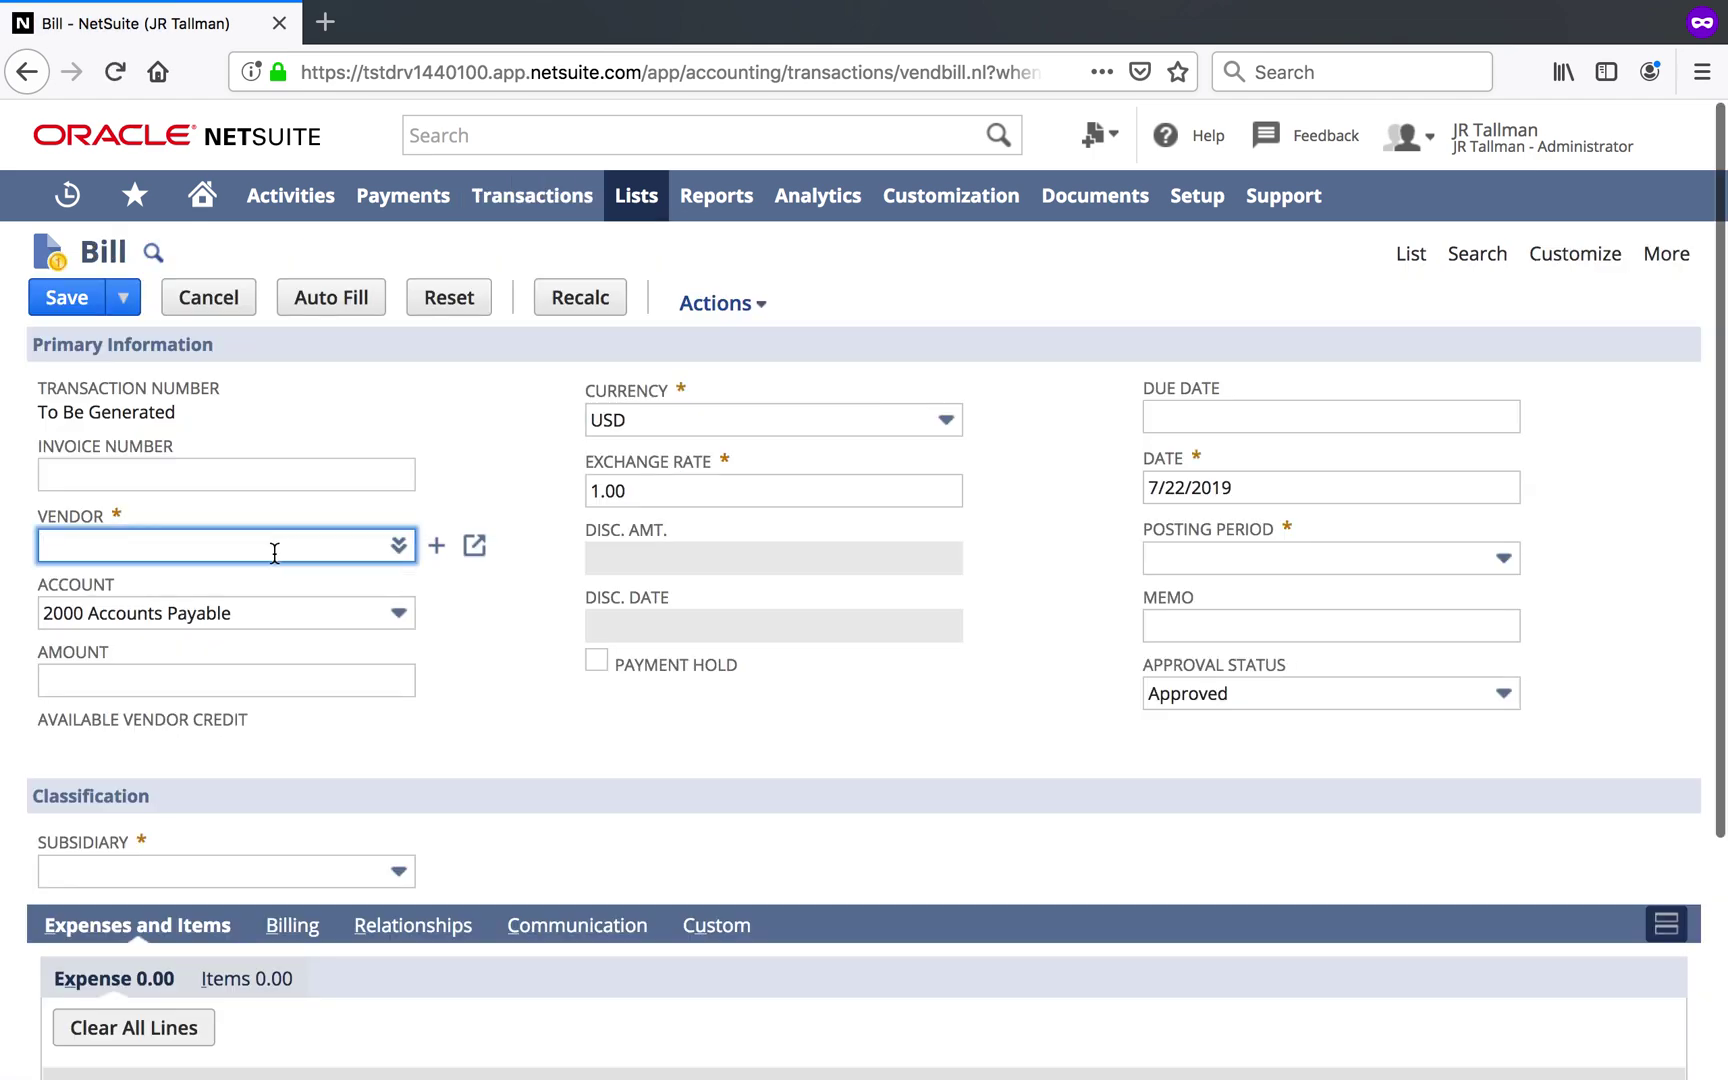
pyautogui.write('oracle')
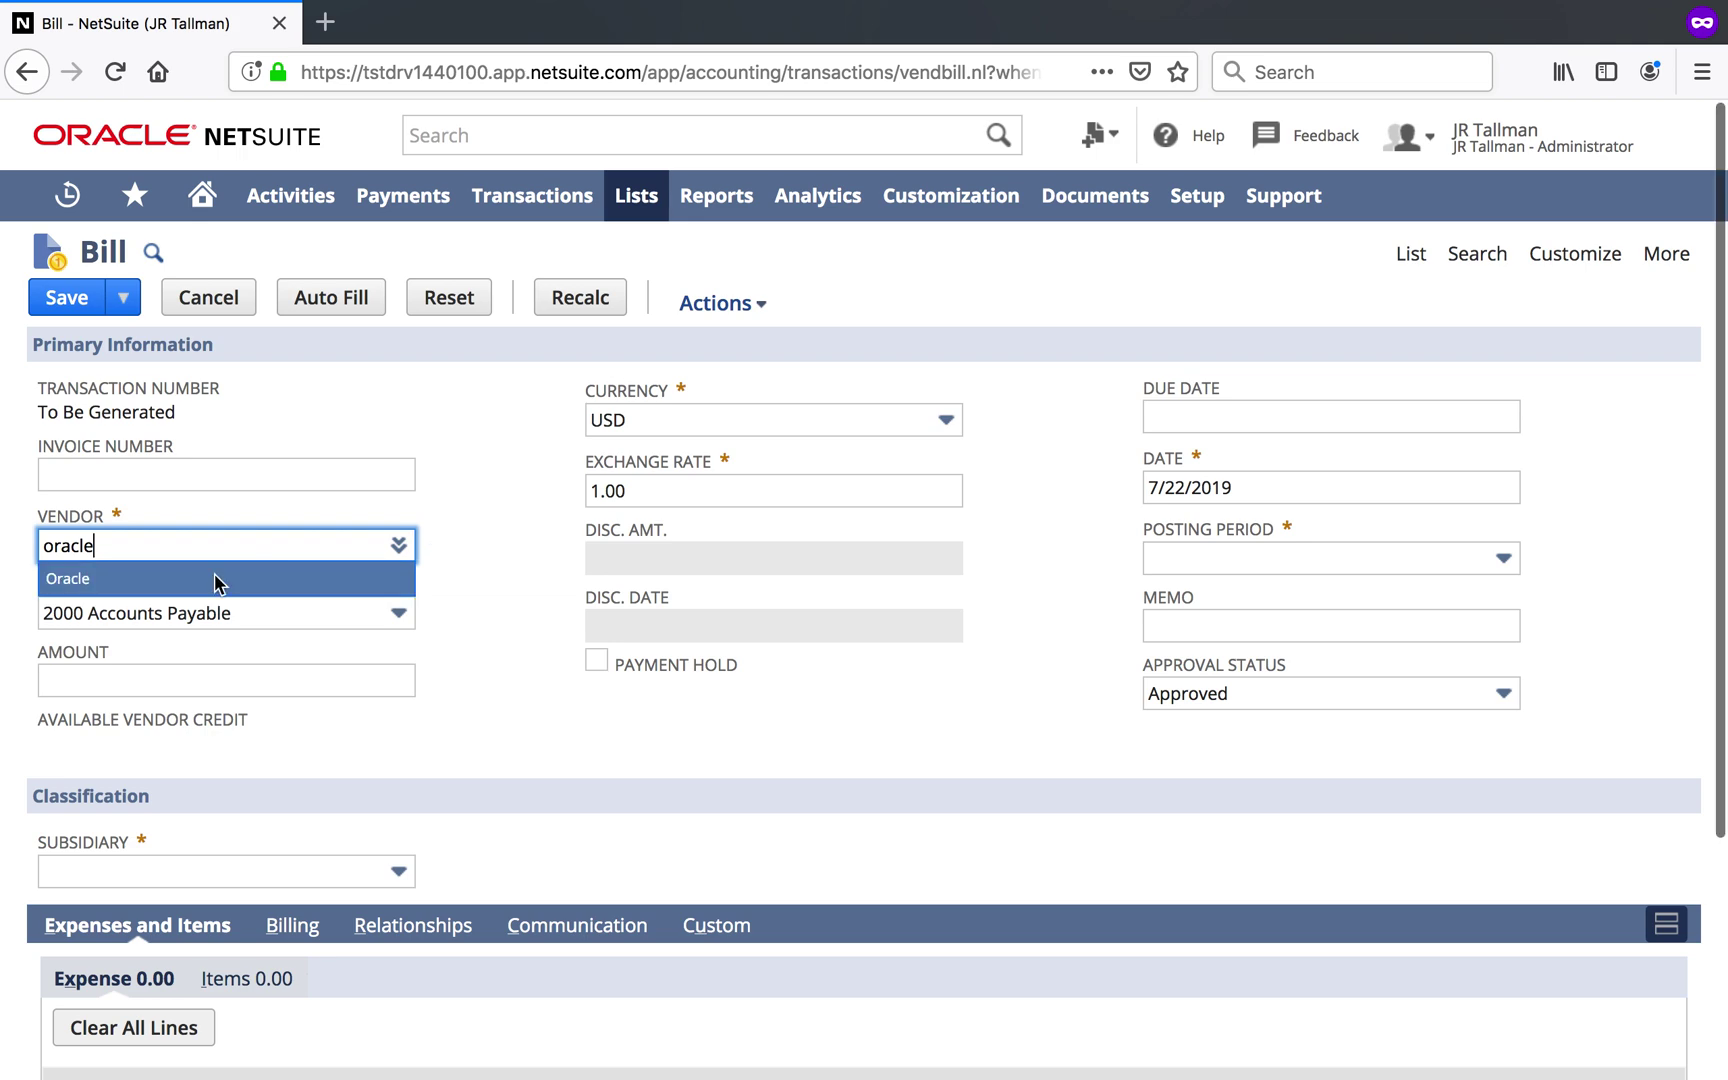
pyautogui.click(207, 576)
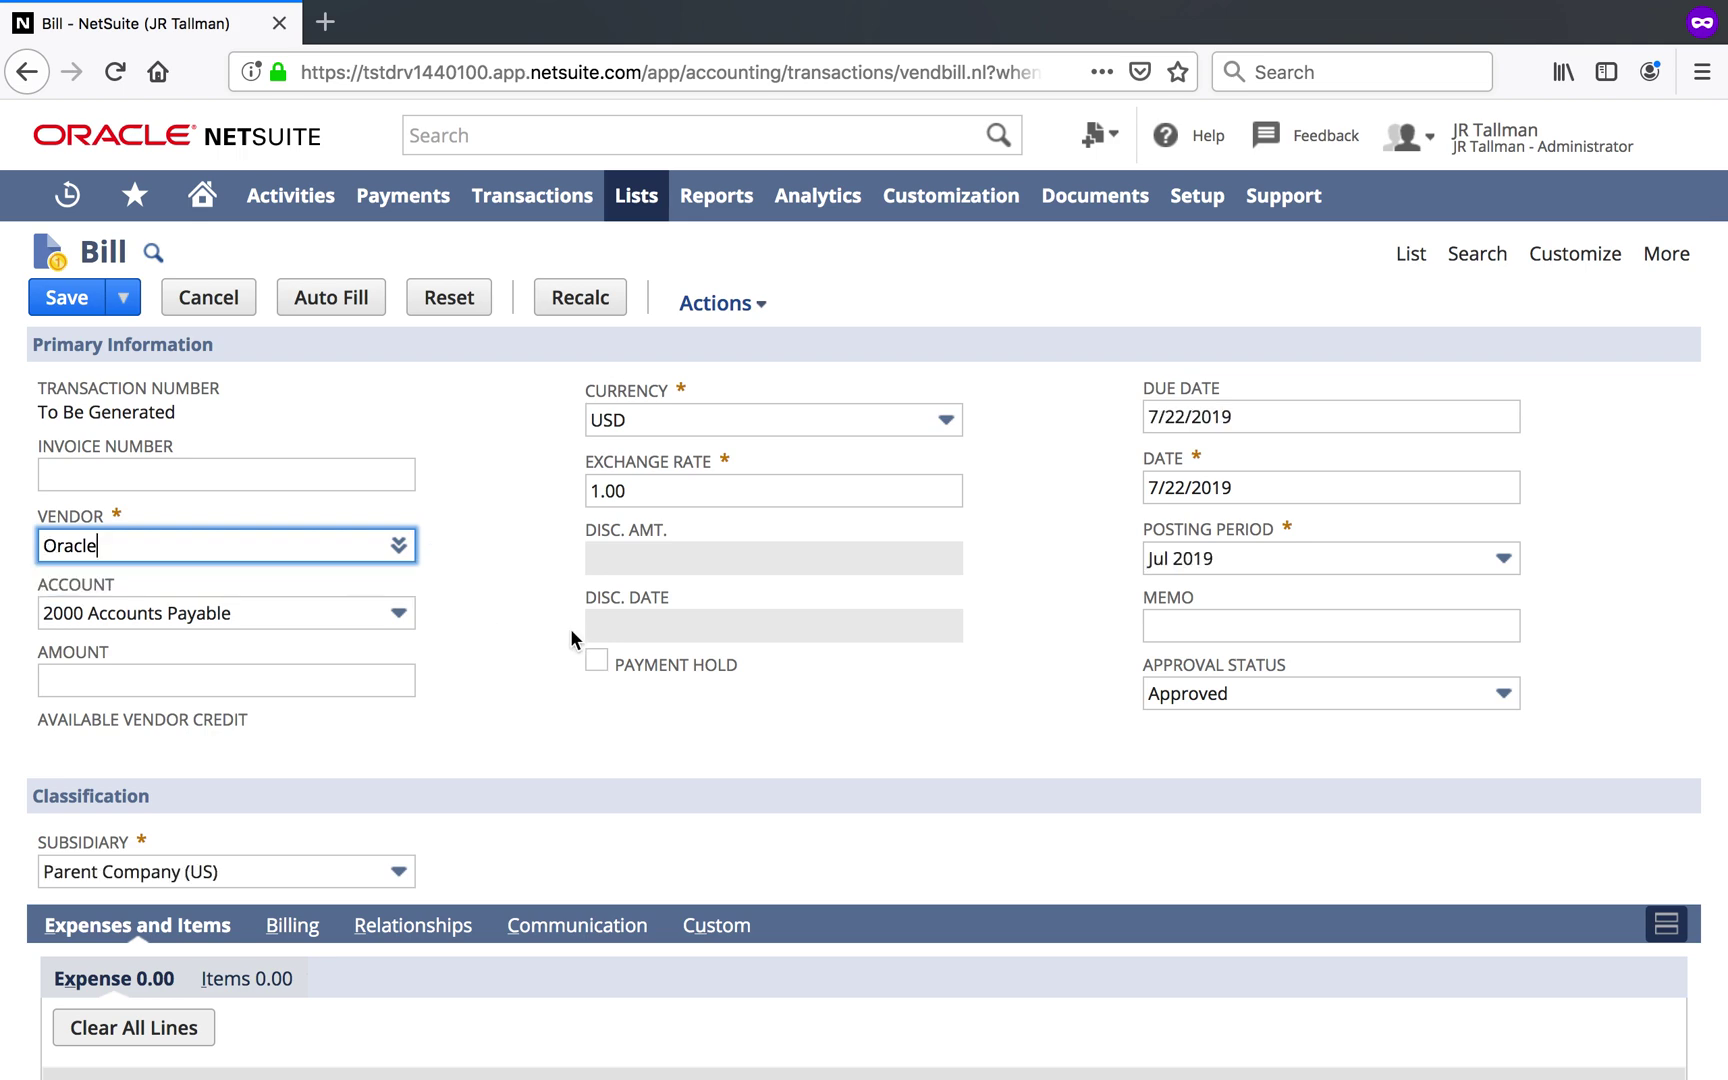
# Step: Set the bill's Approval Status to Pending Approval
pyautogui.scroll(-2, 570, 628)
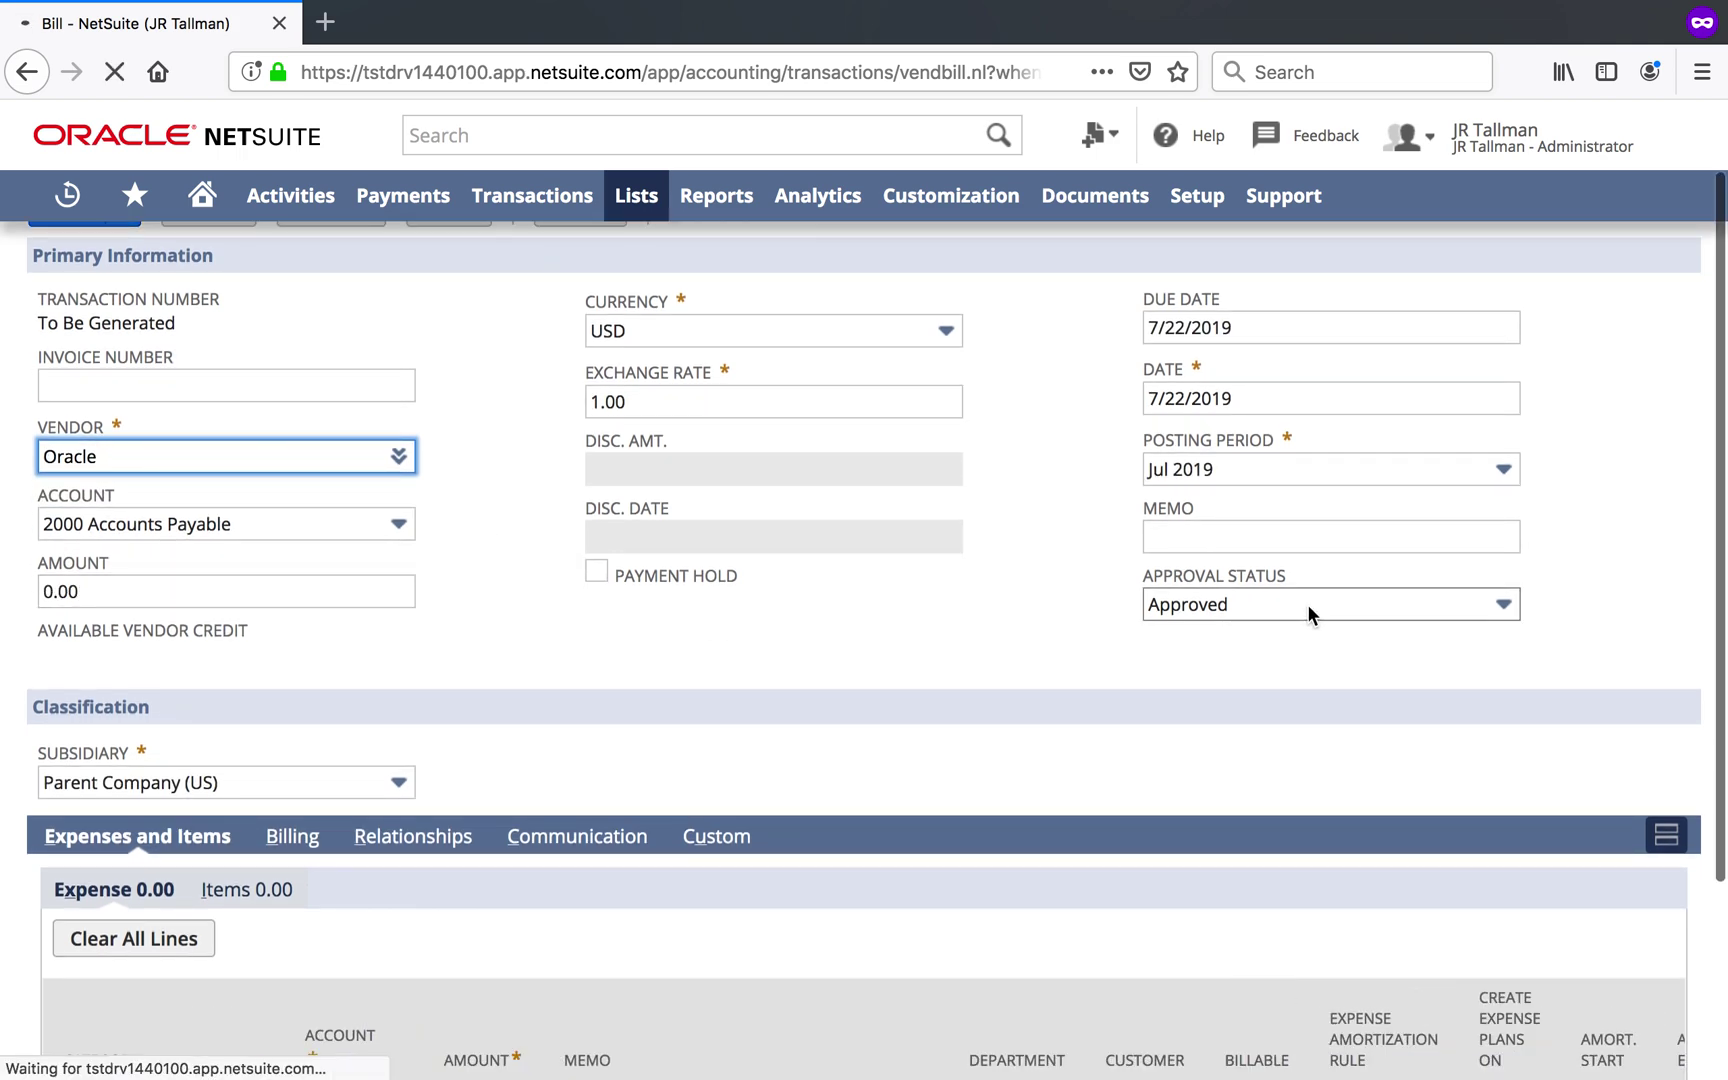
pyautogui.click(1305, 604)
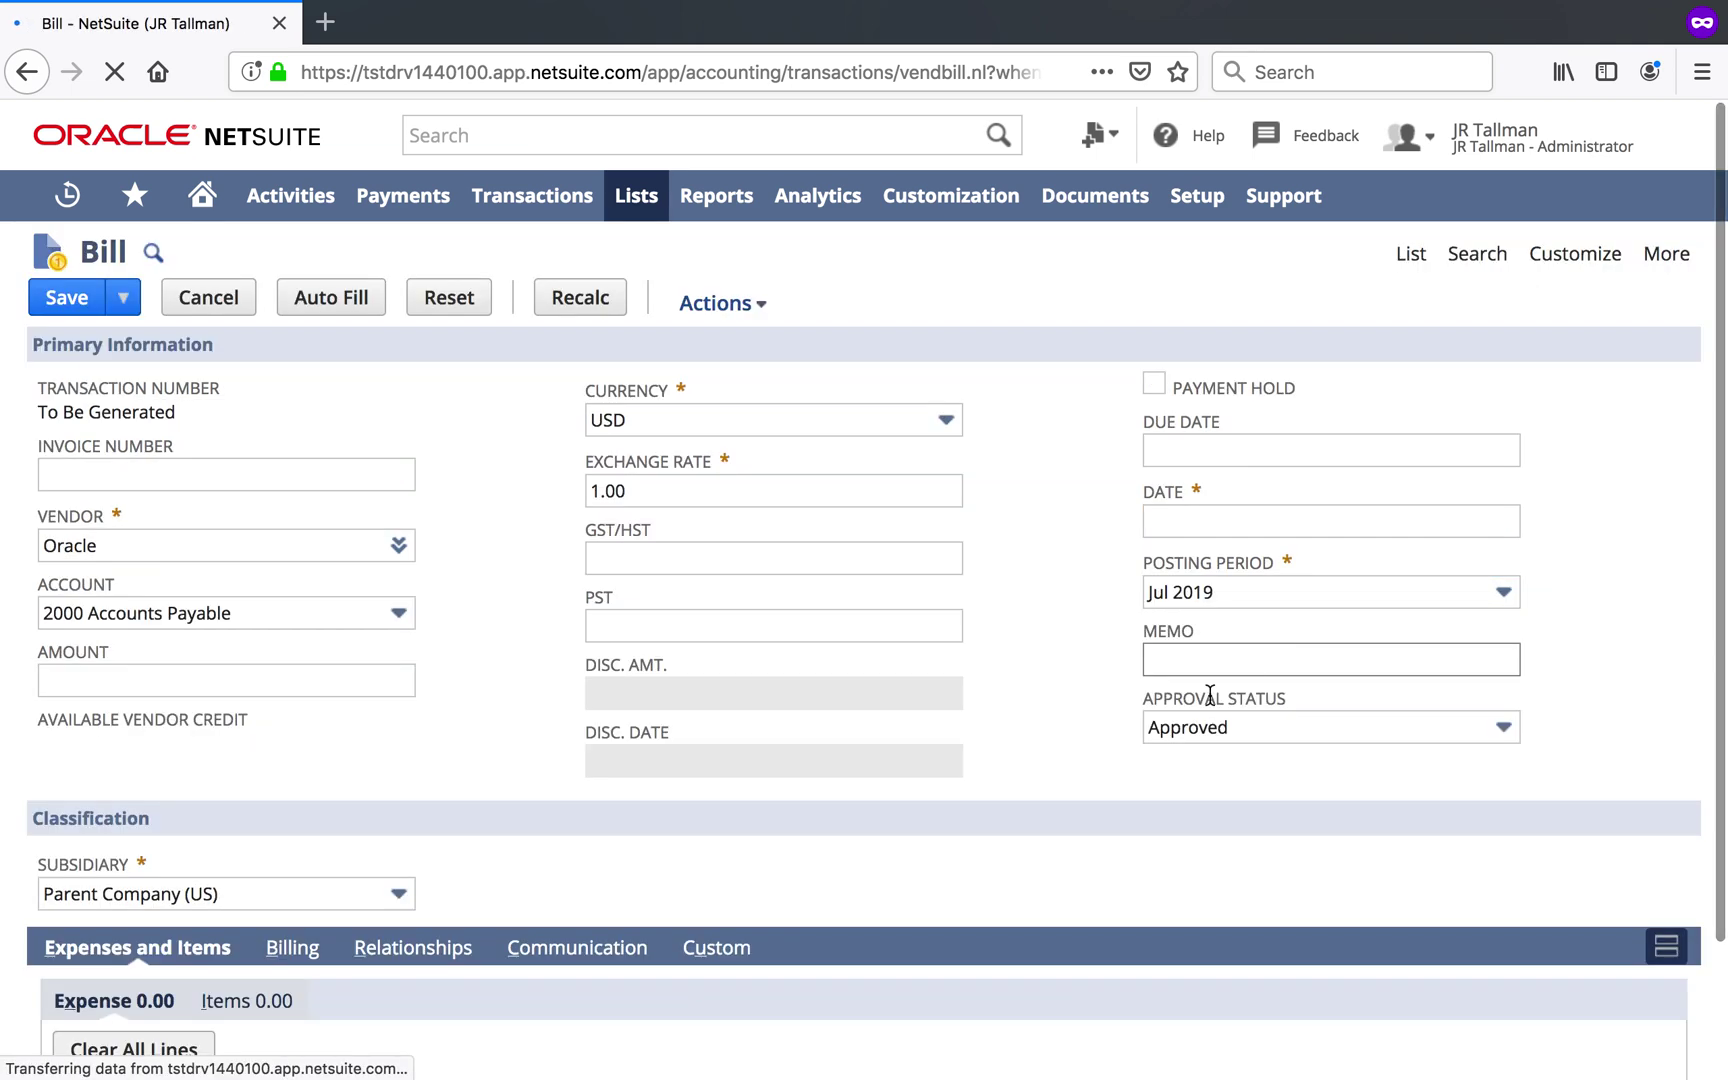
pyautogui.scroll(-1, 1208, 702)
pyautogui.click(1284, 656)
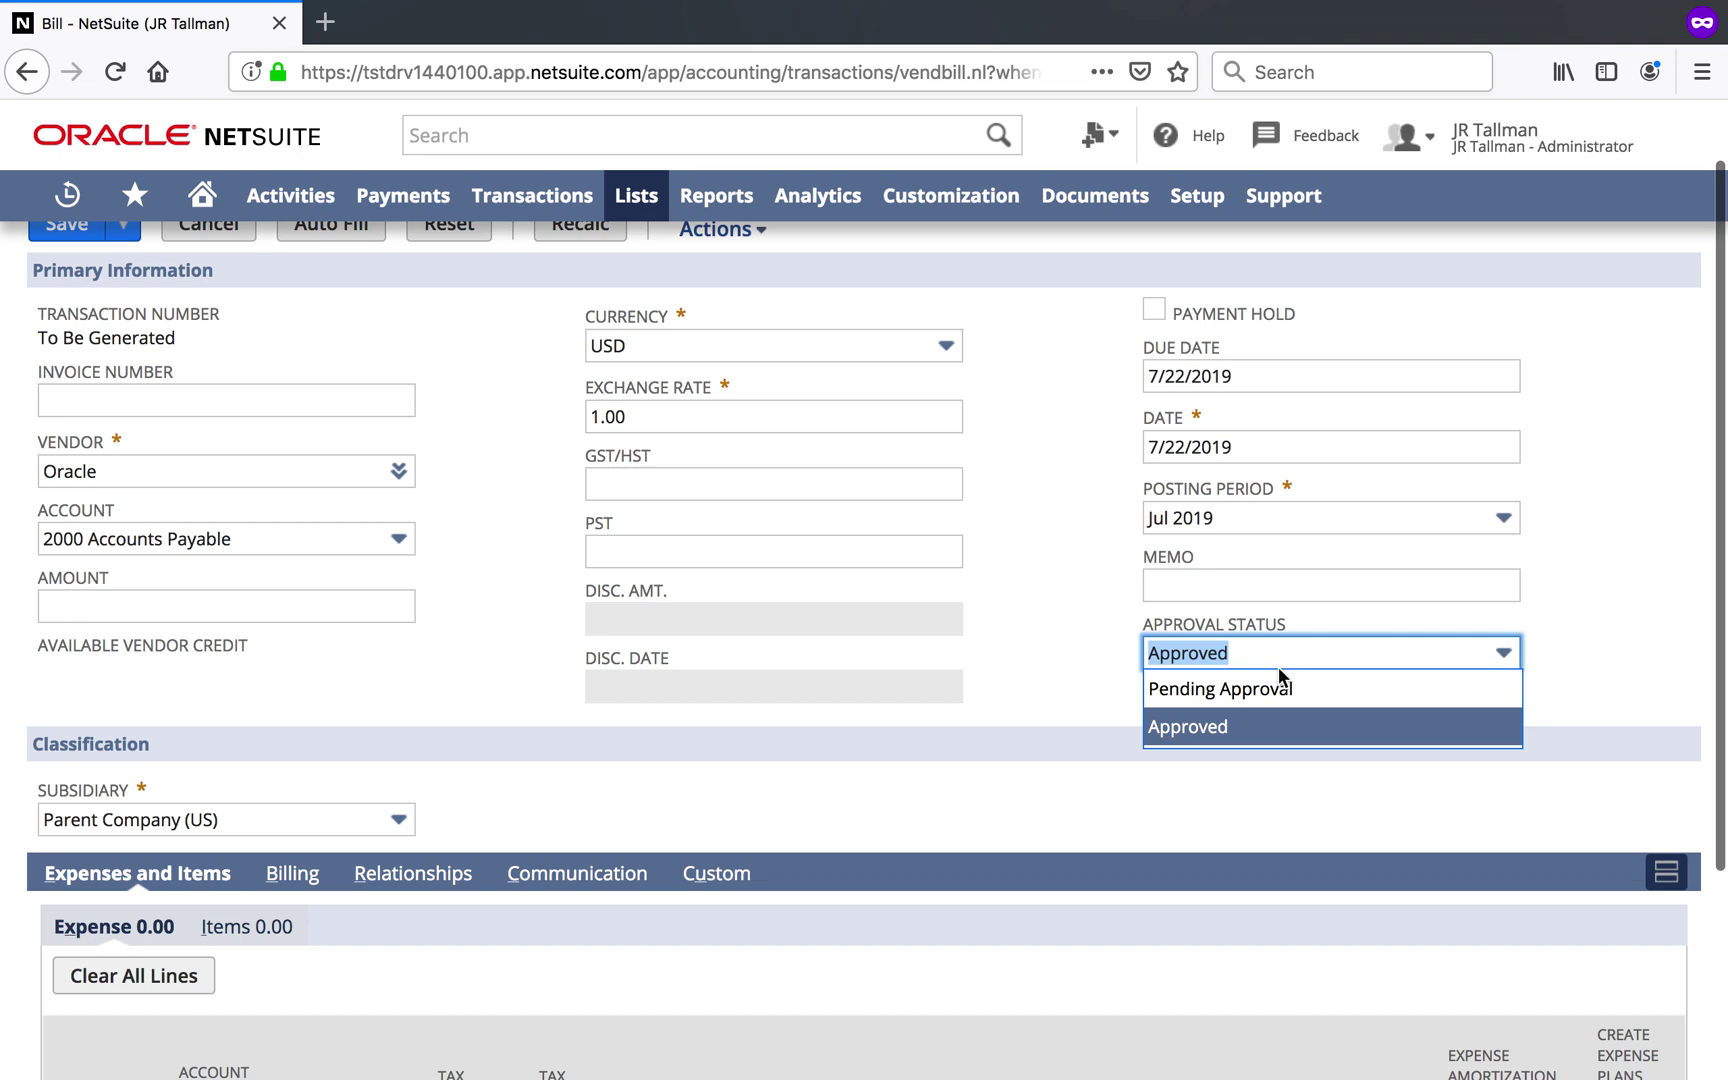
pyautogui.click(1236, 689)
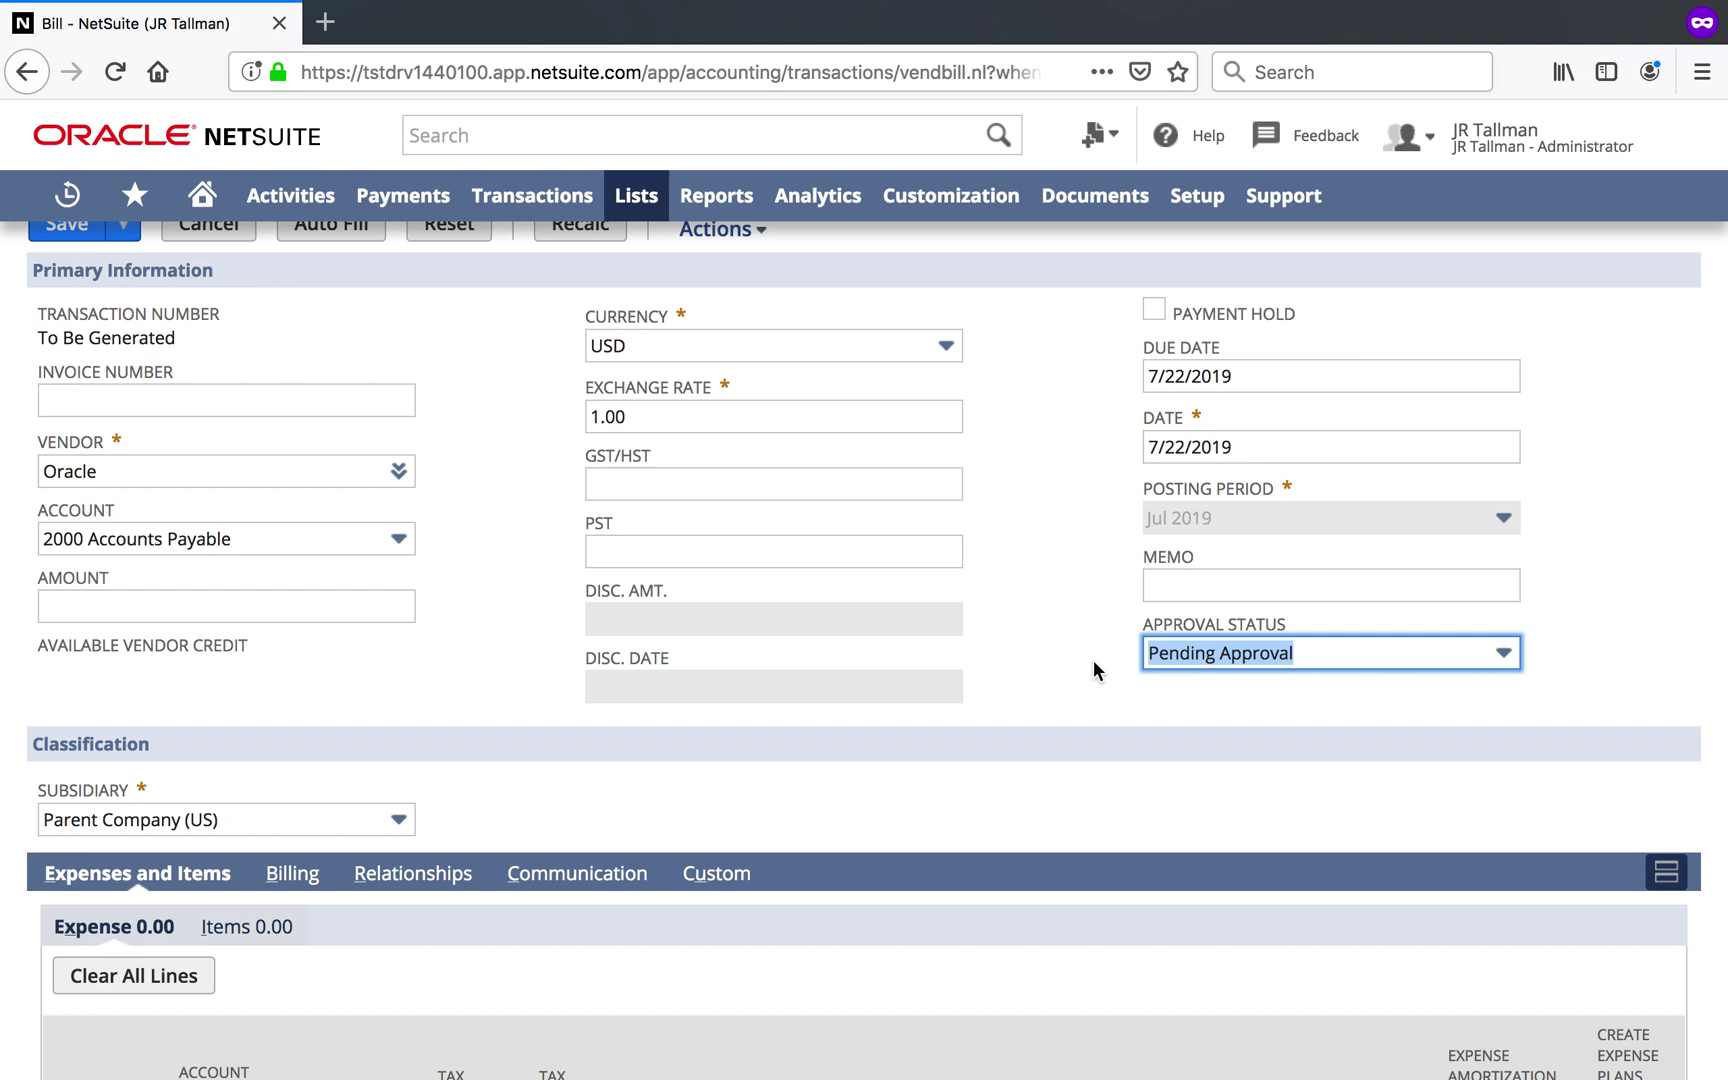
pyautogui.click(1094, 662)
# Step: Fill the Expenses line with account Insurance Expense, amount 500 and memo 'Memo 123'
pyautogui.scroll(-5, 1094, 662)
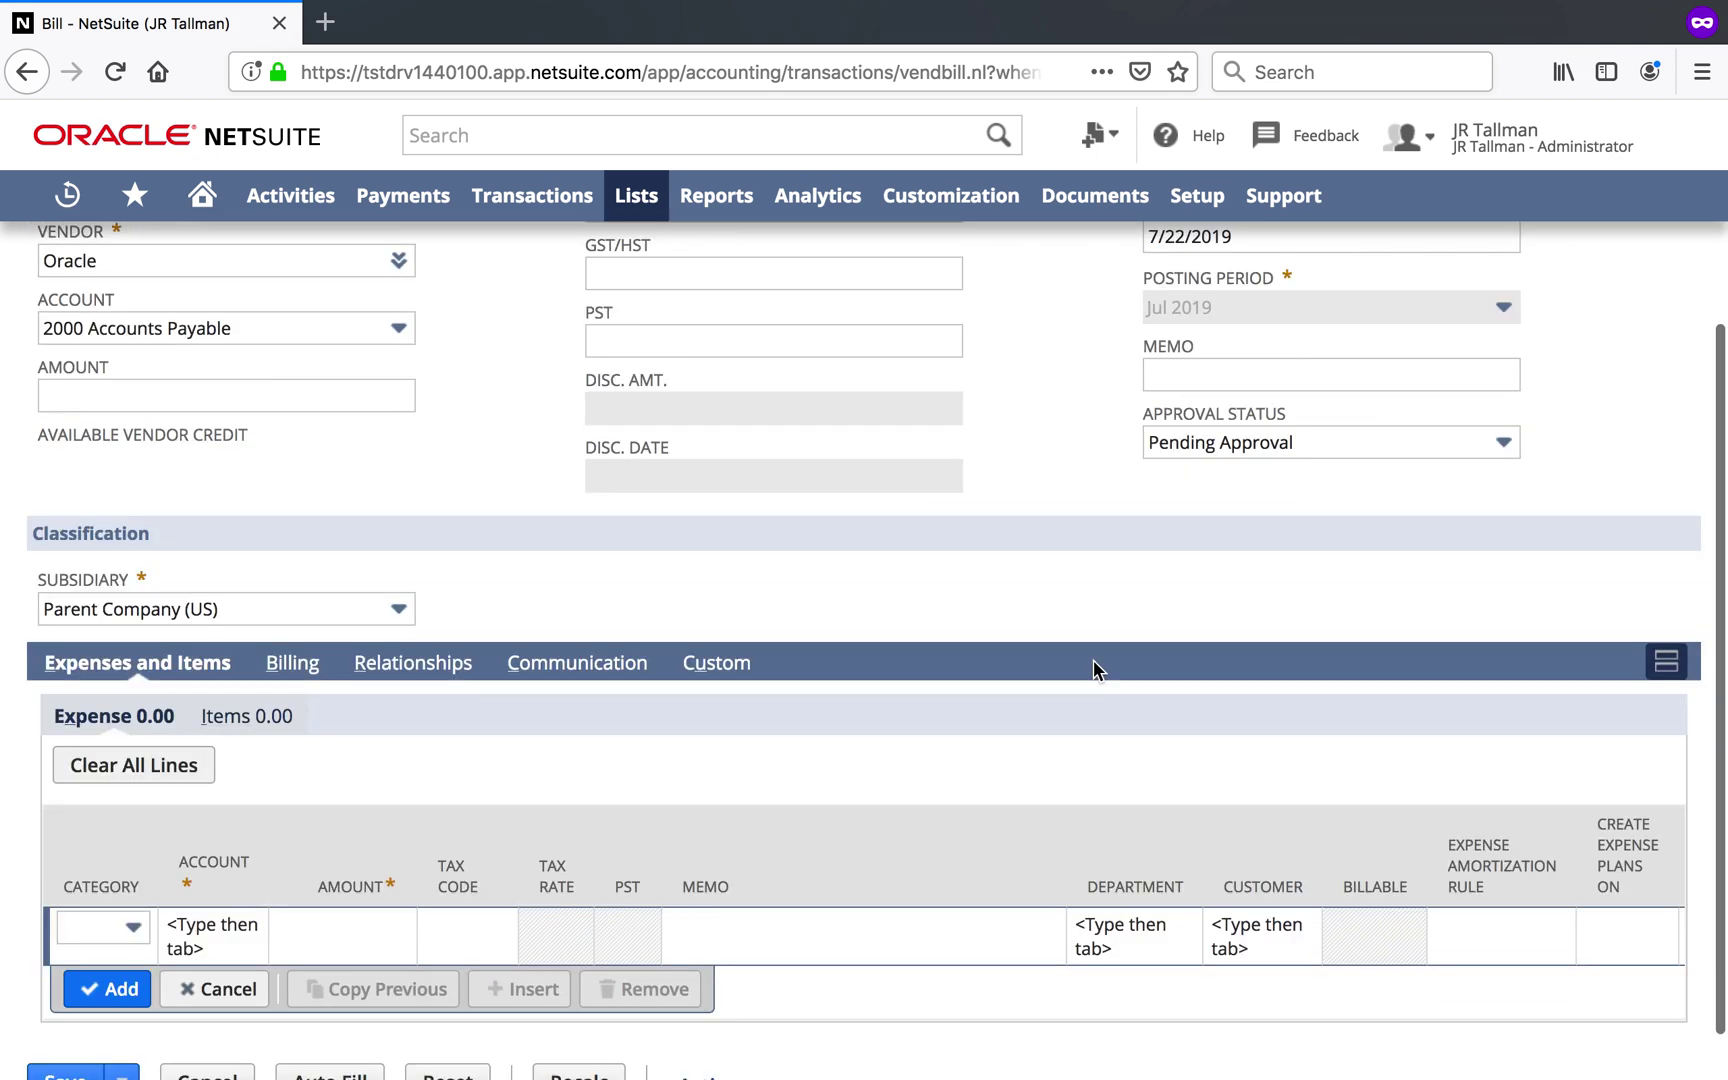
pyautogui.click(227, 870)
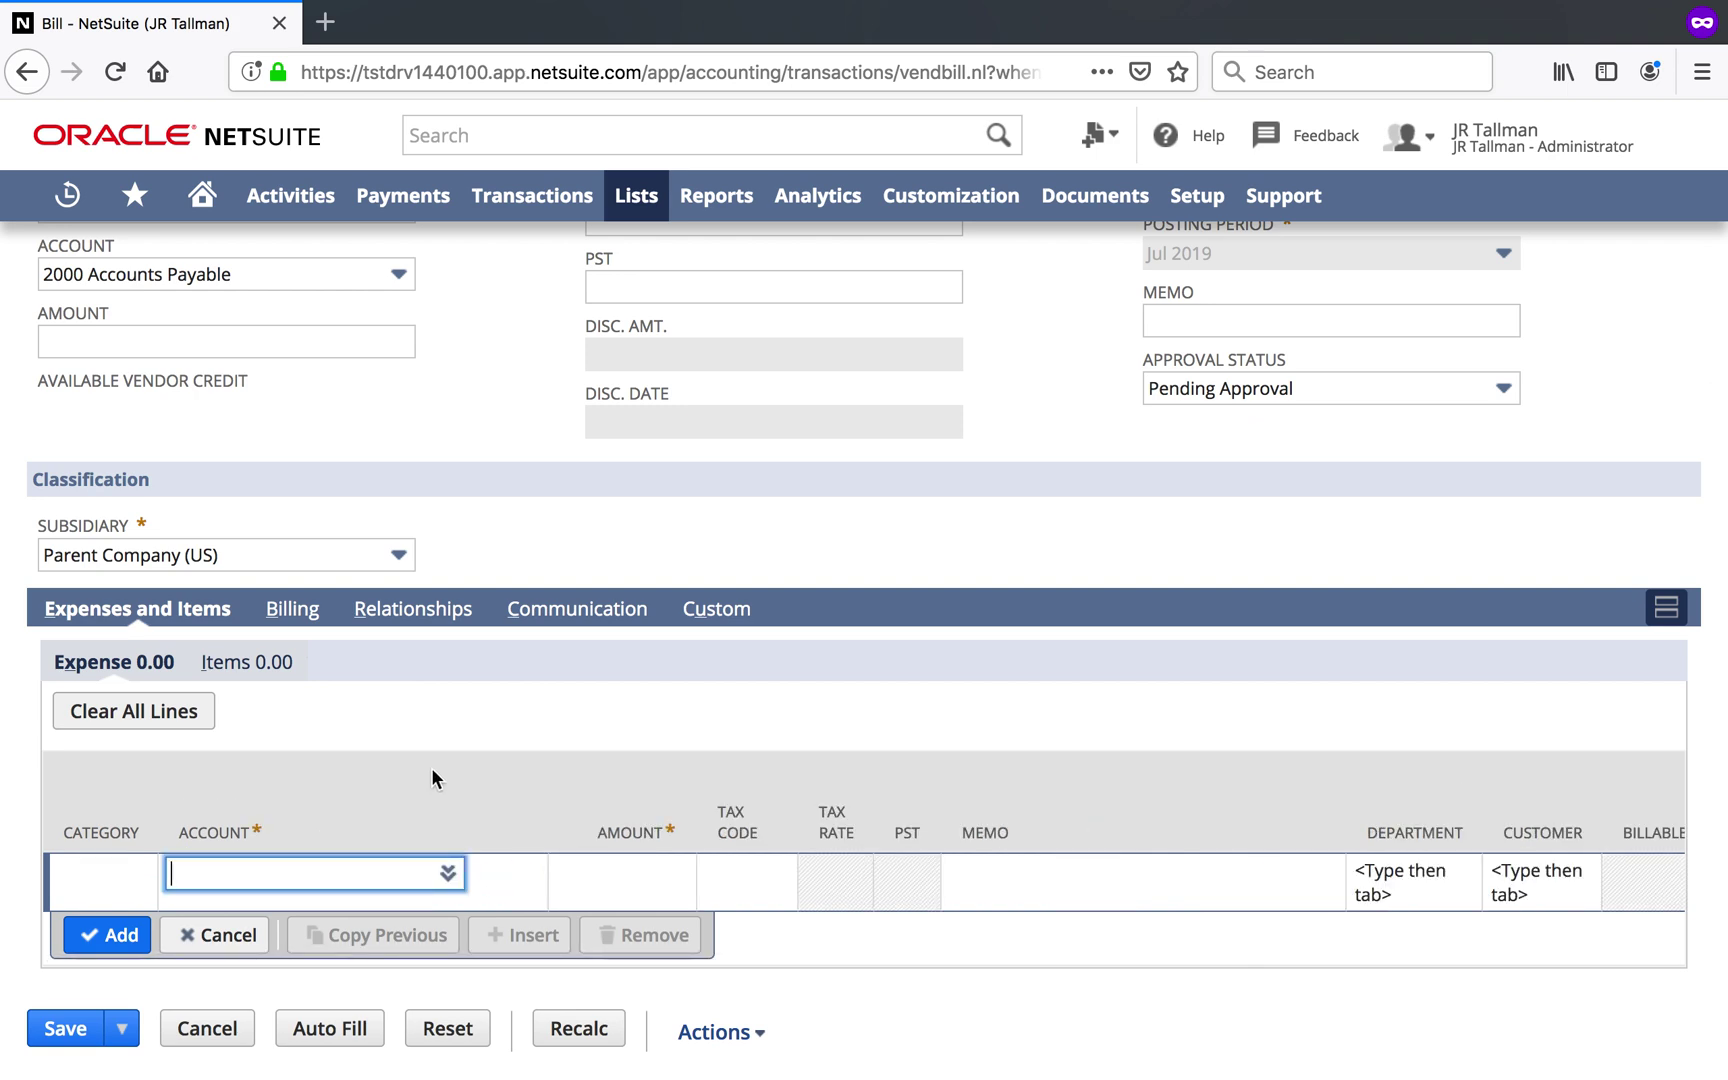
pyautogui.write('insurance Expense')
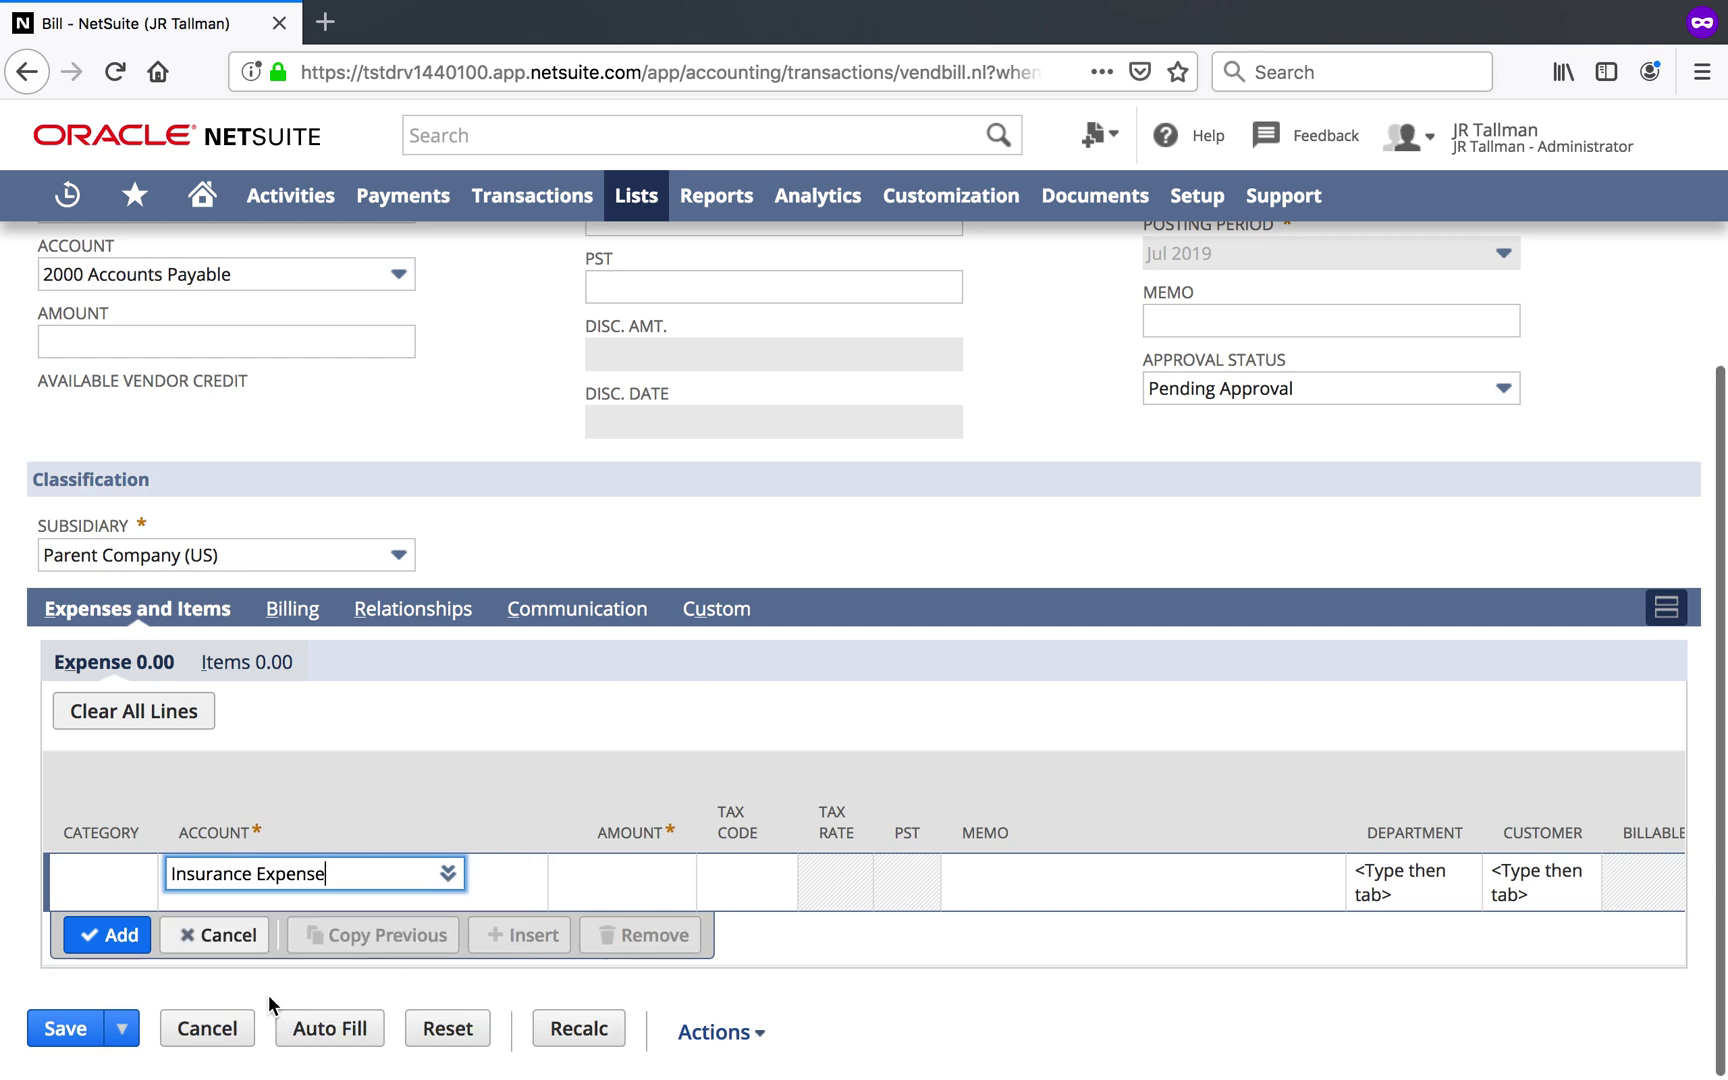
pyautogui.click(566, 886)
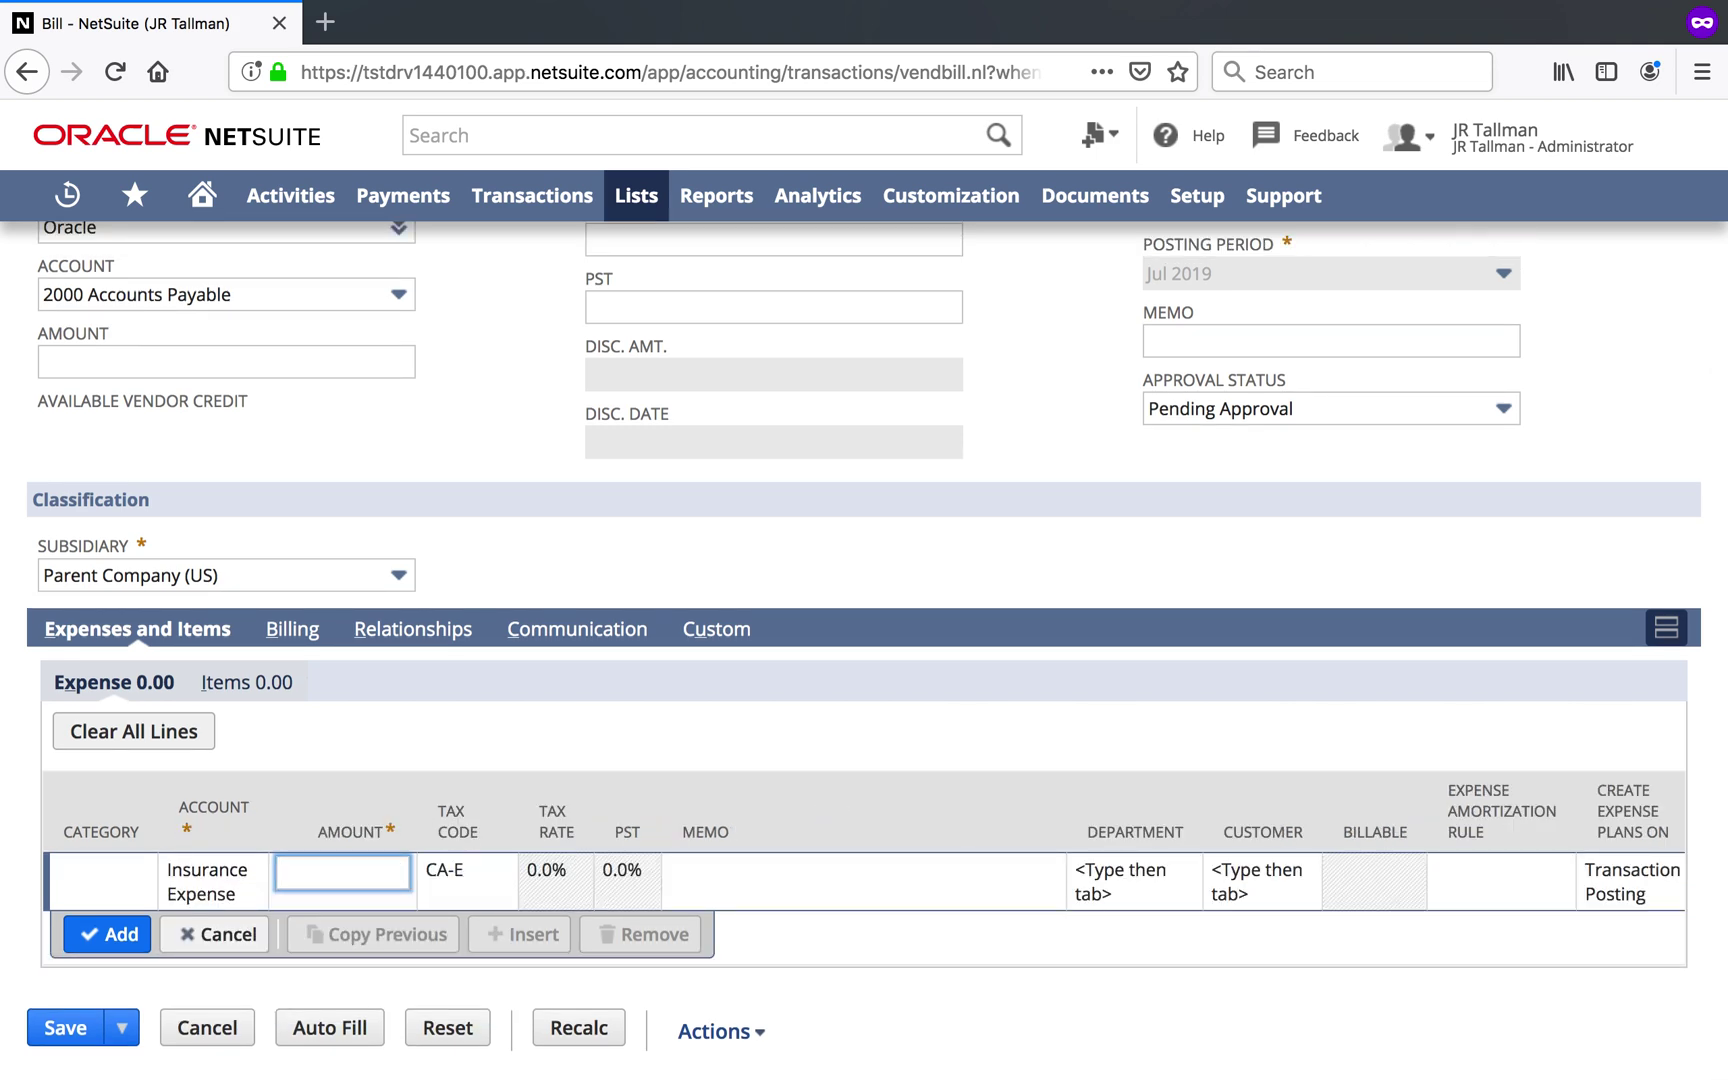
pyautogui.write('500')
pyautogui.press('Tab')
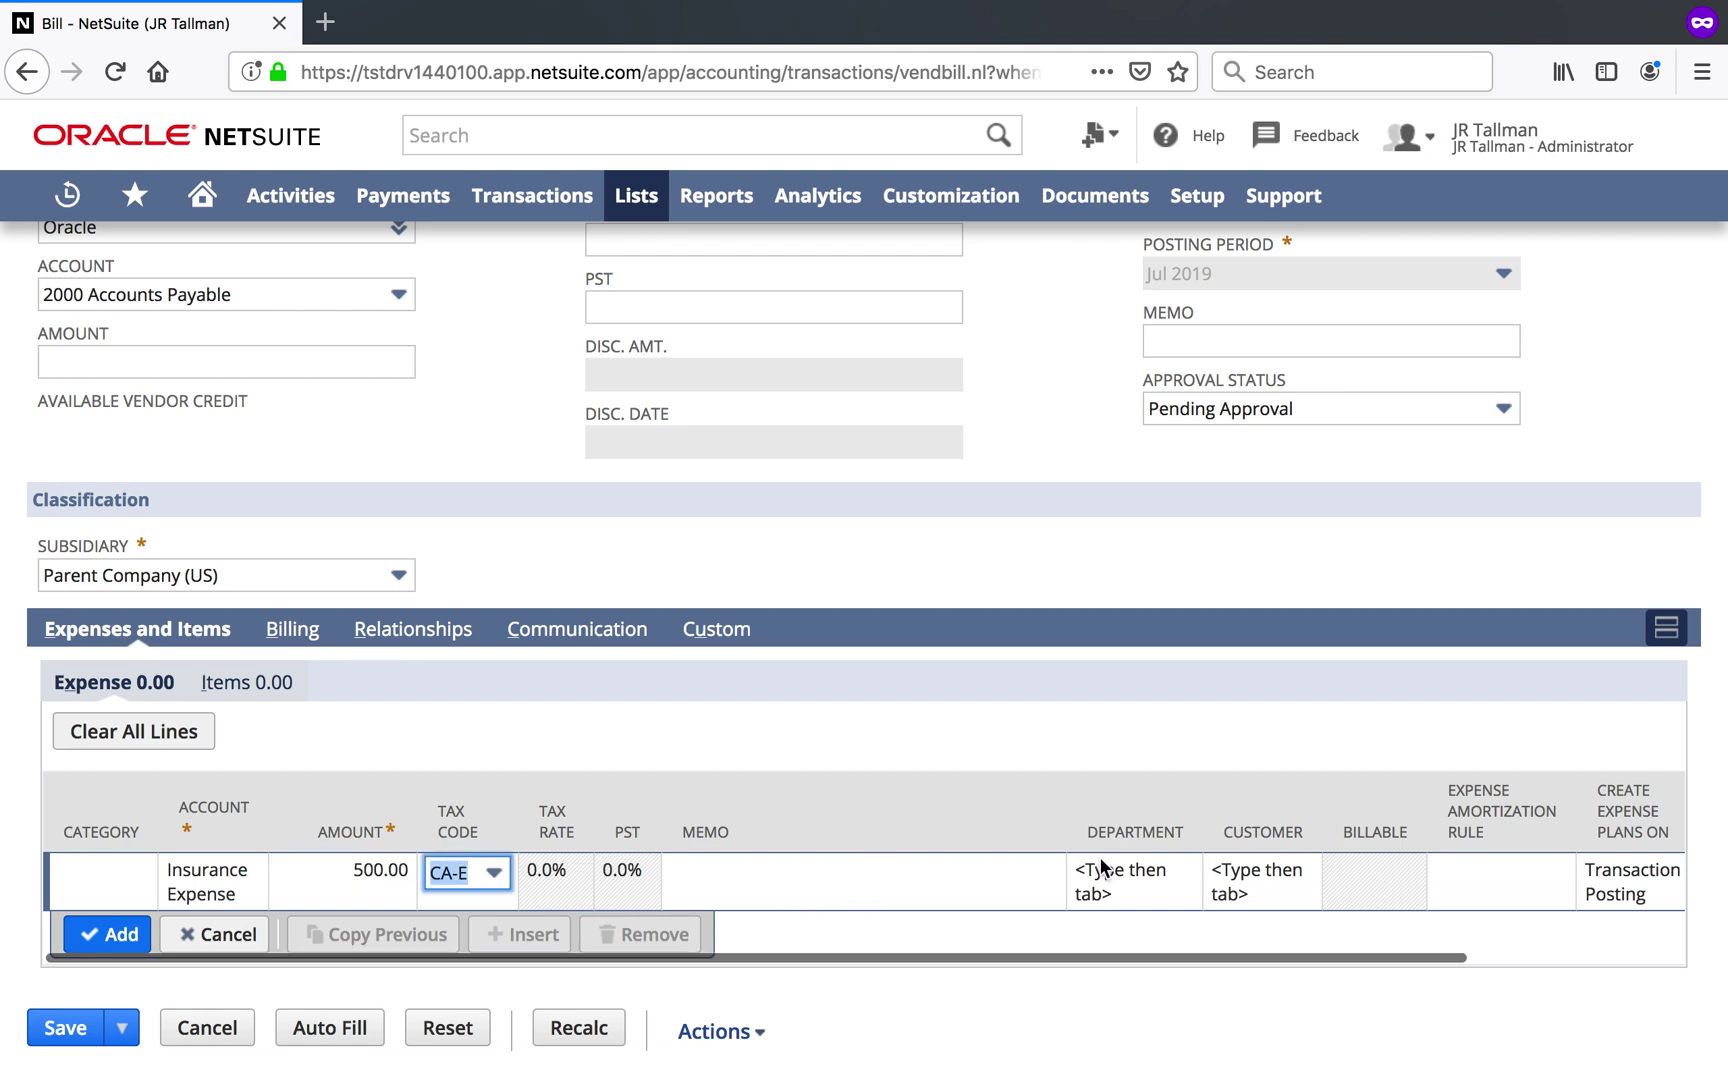
pyautogui.click(932, 869)
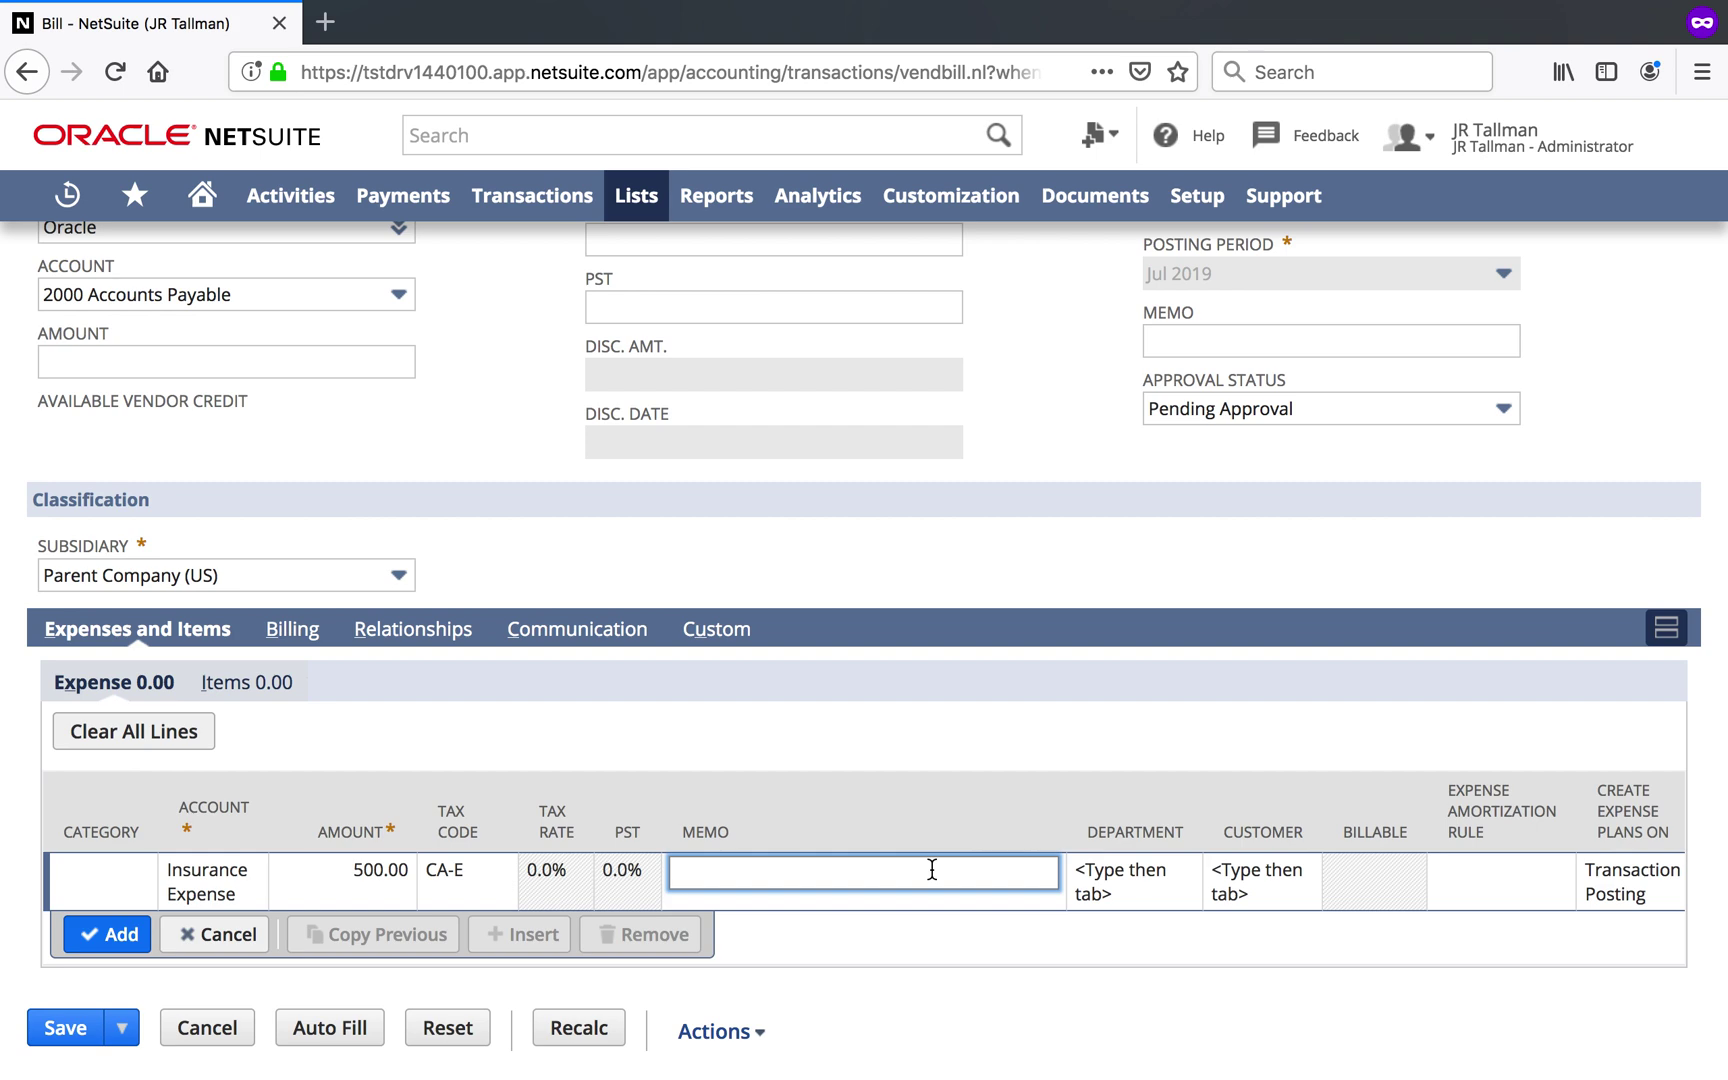
pyautogui.write('Memo 123')
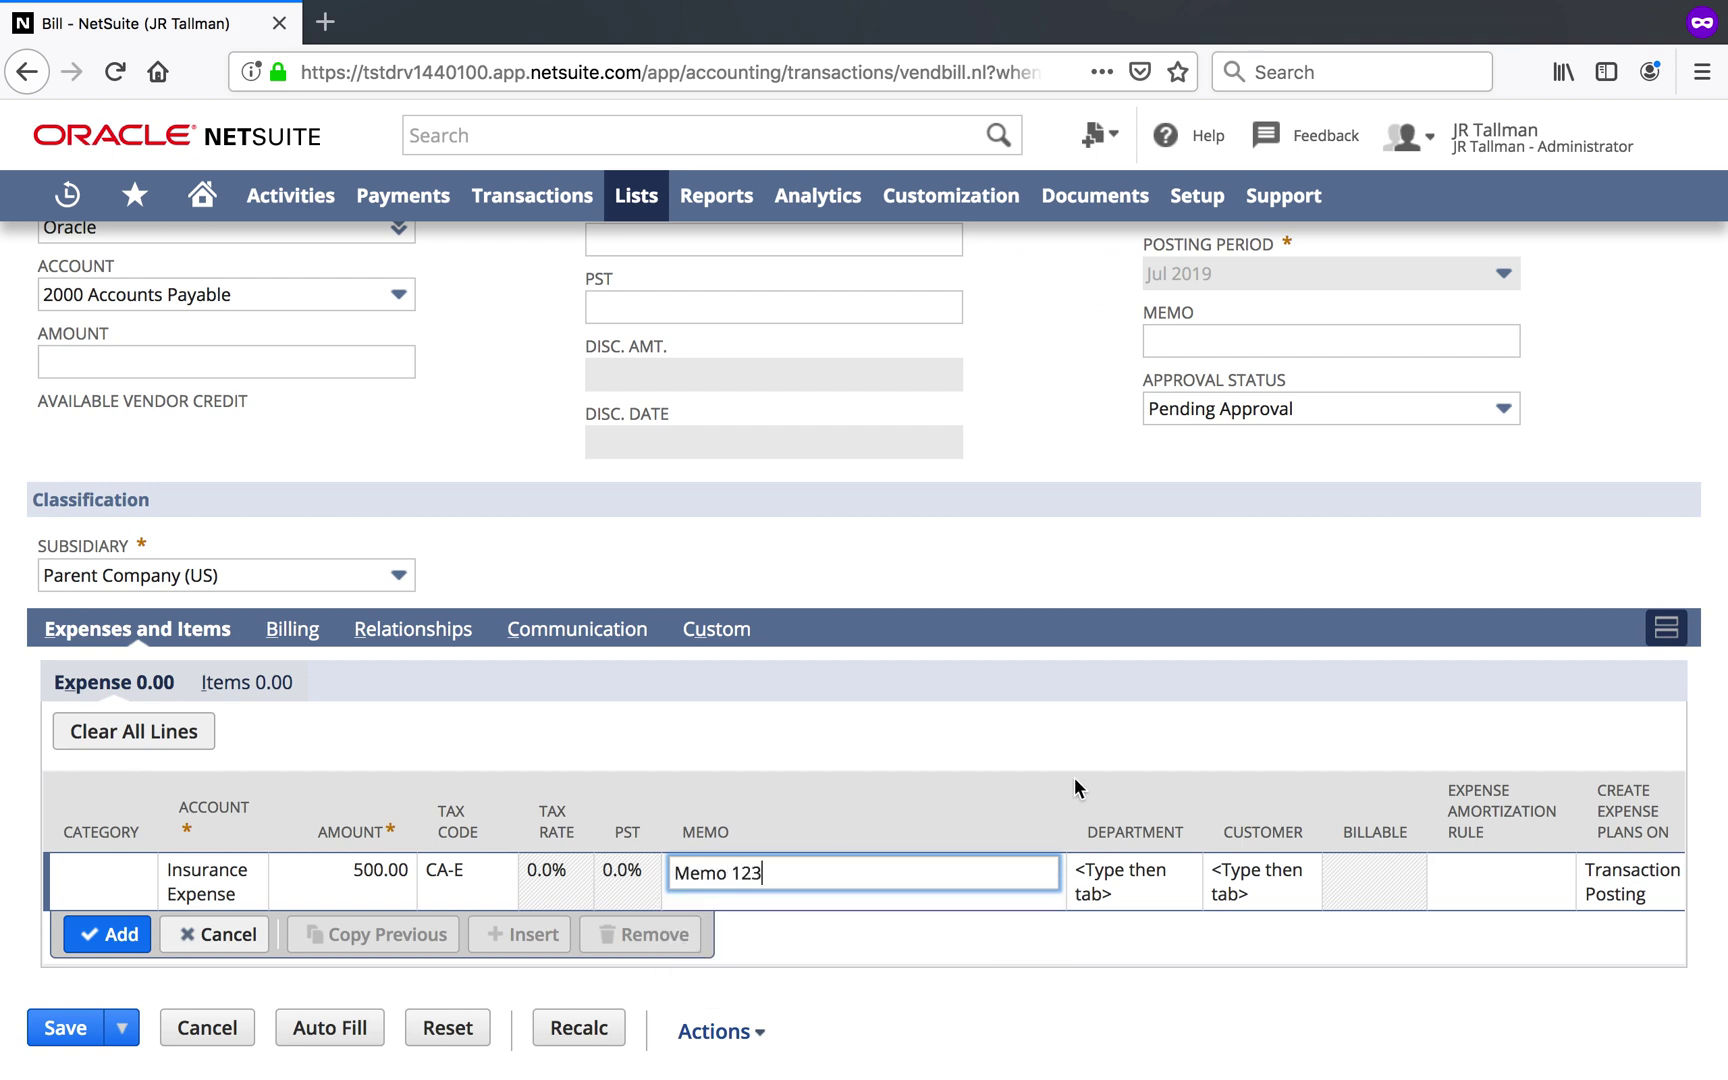
pyautogui.press('Tab')
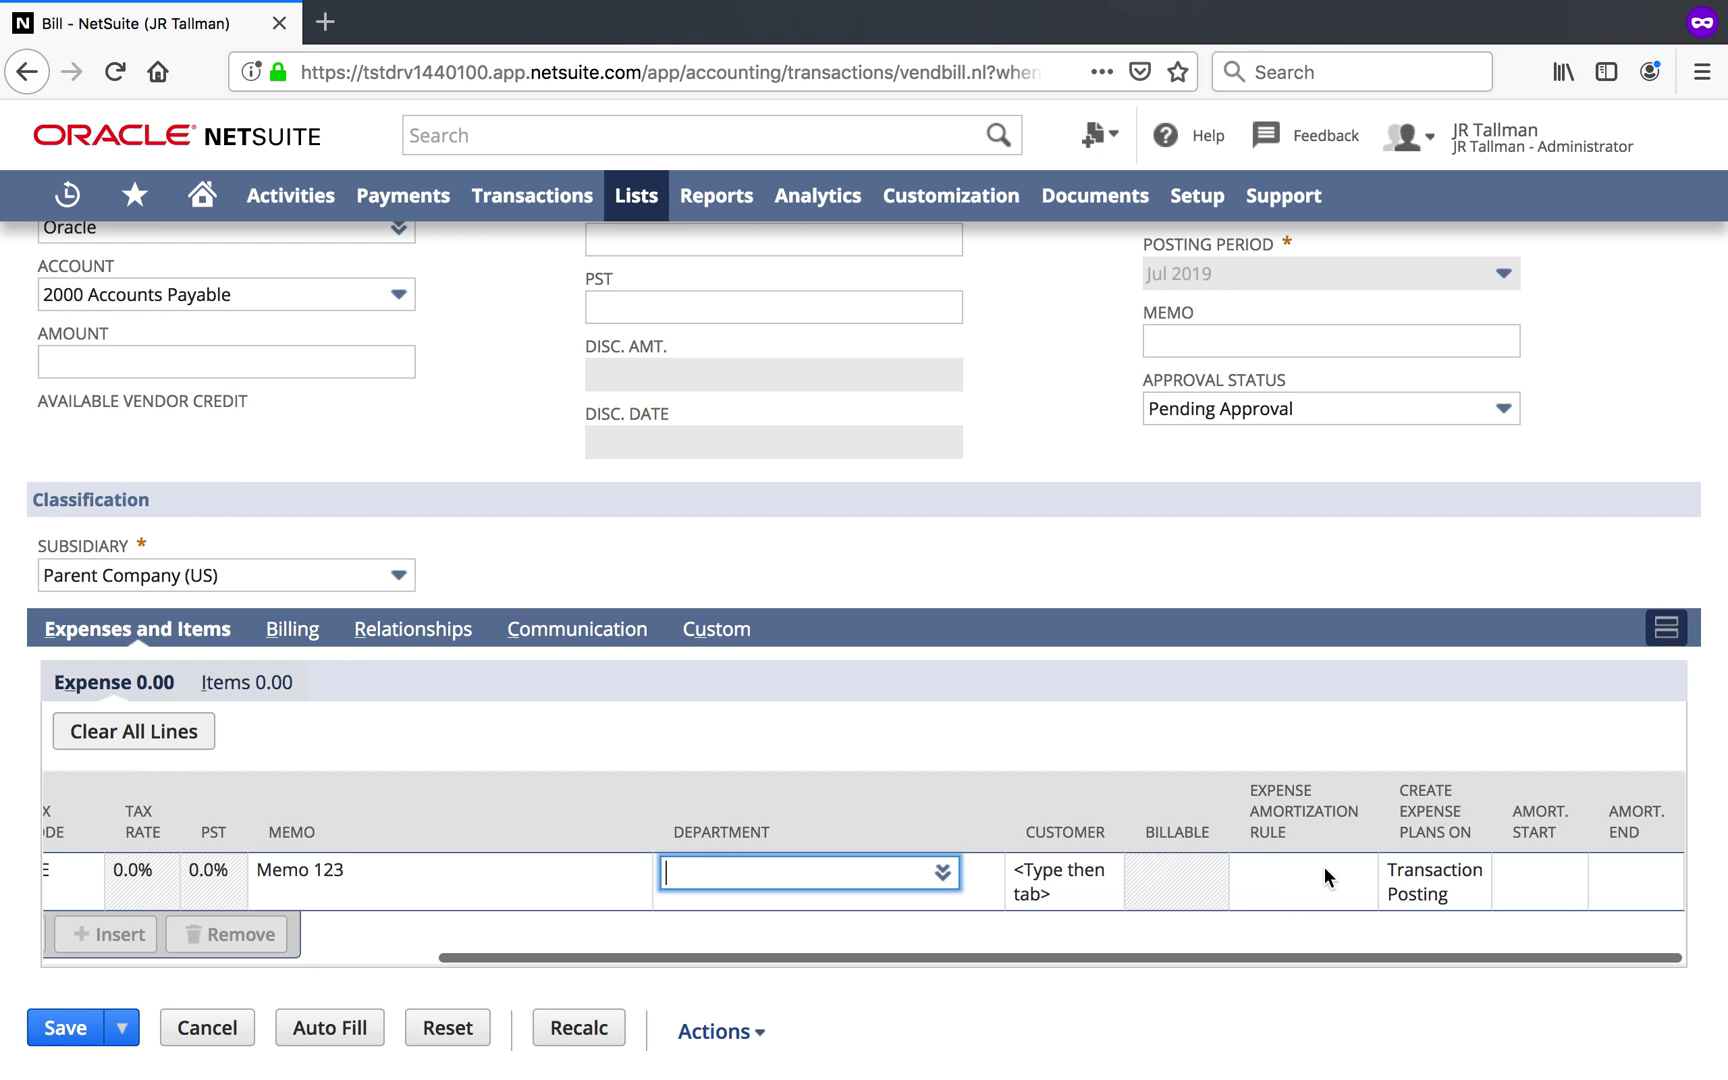
# Step: Set the line's Expense Amortization Rule to Start & End
pyautogui.click(1318, 871)
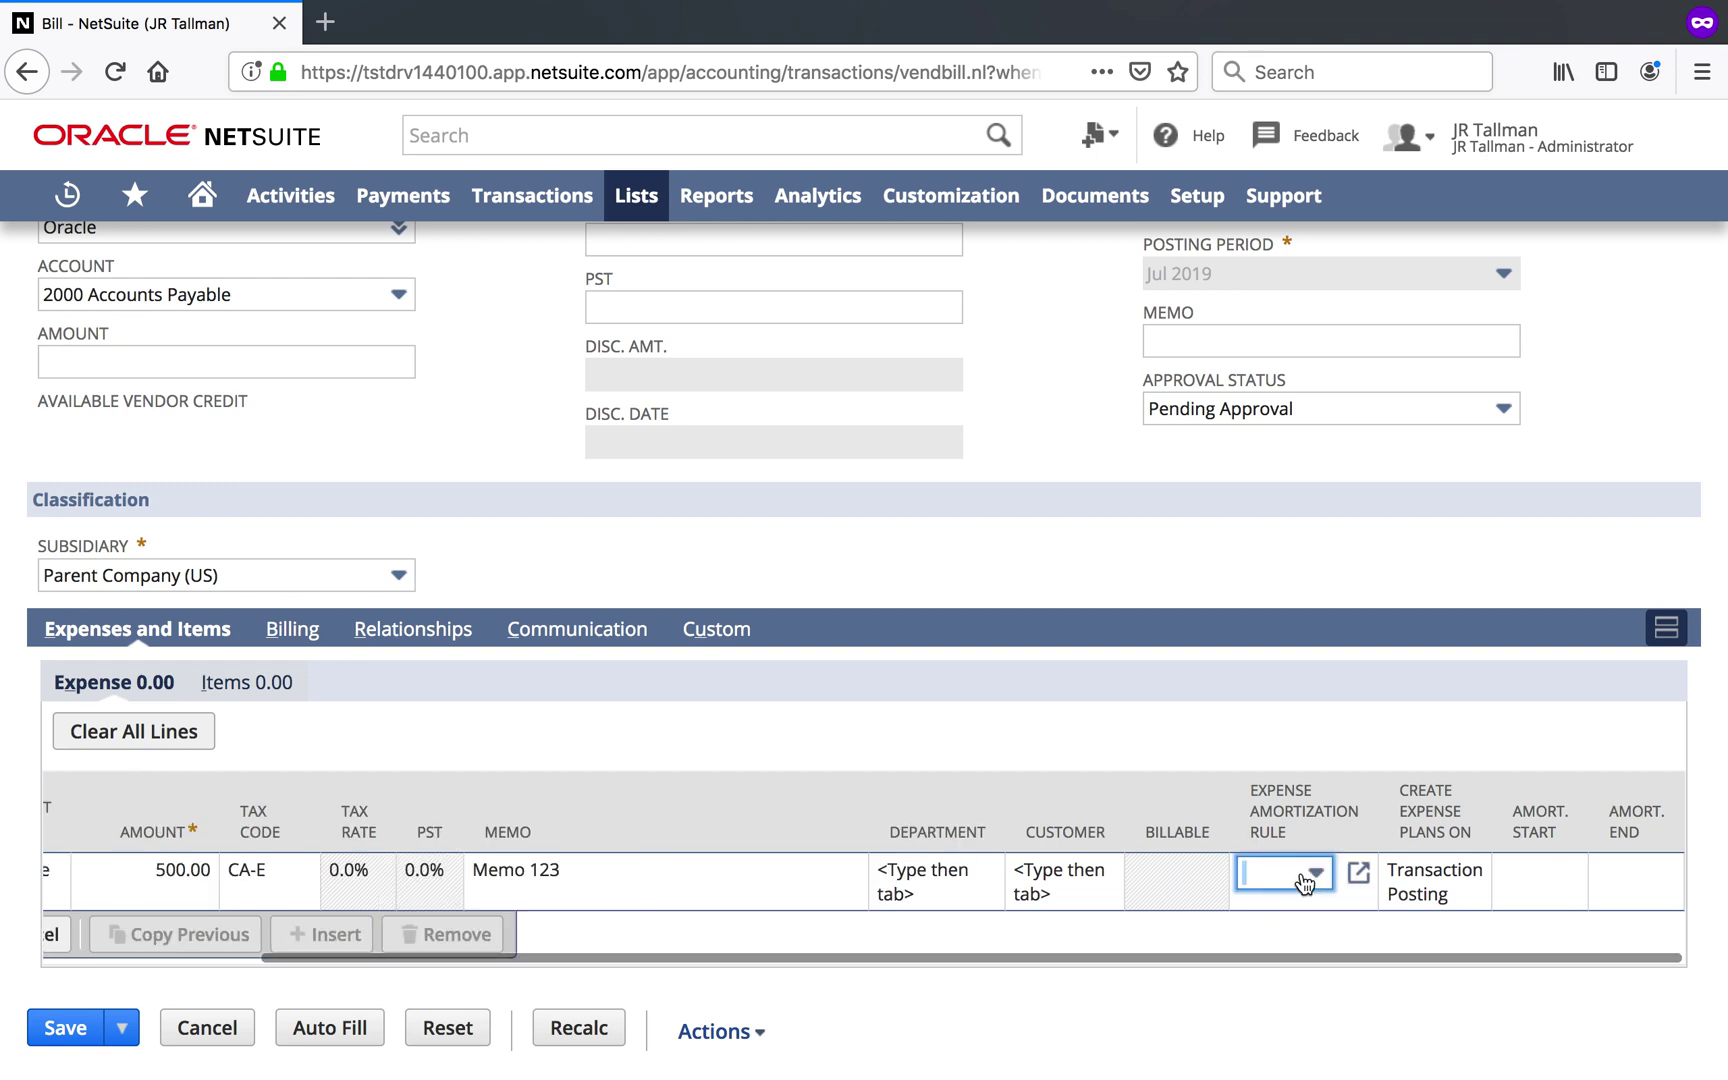
pyautogui.click(1310, 872)
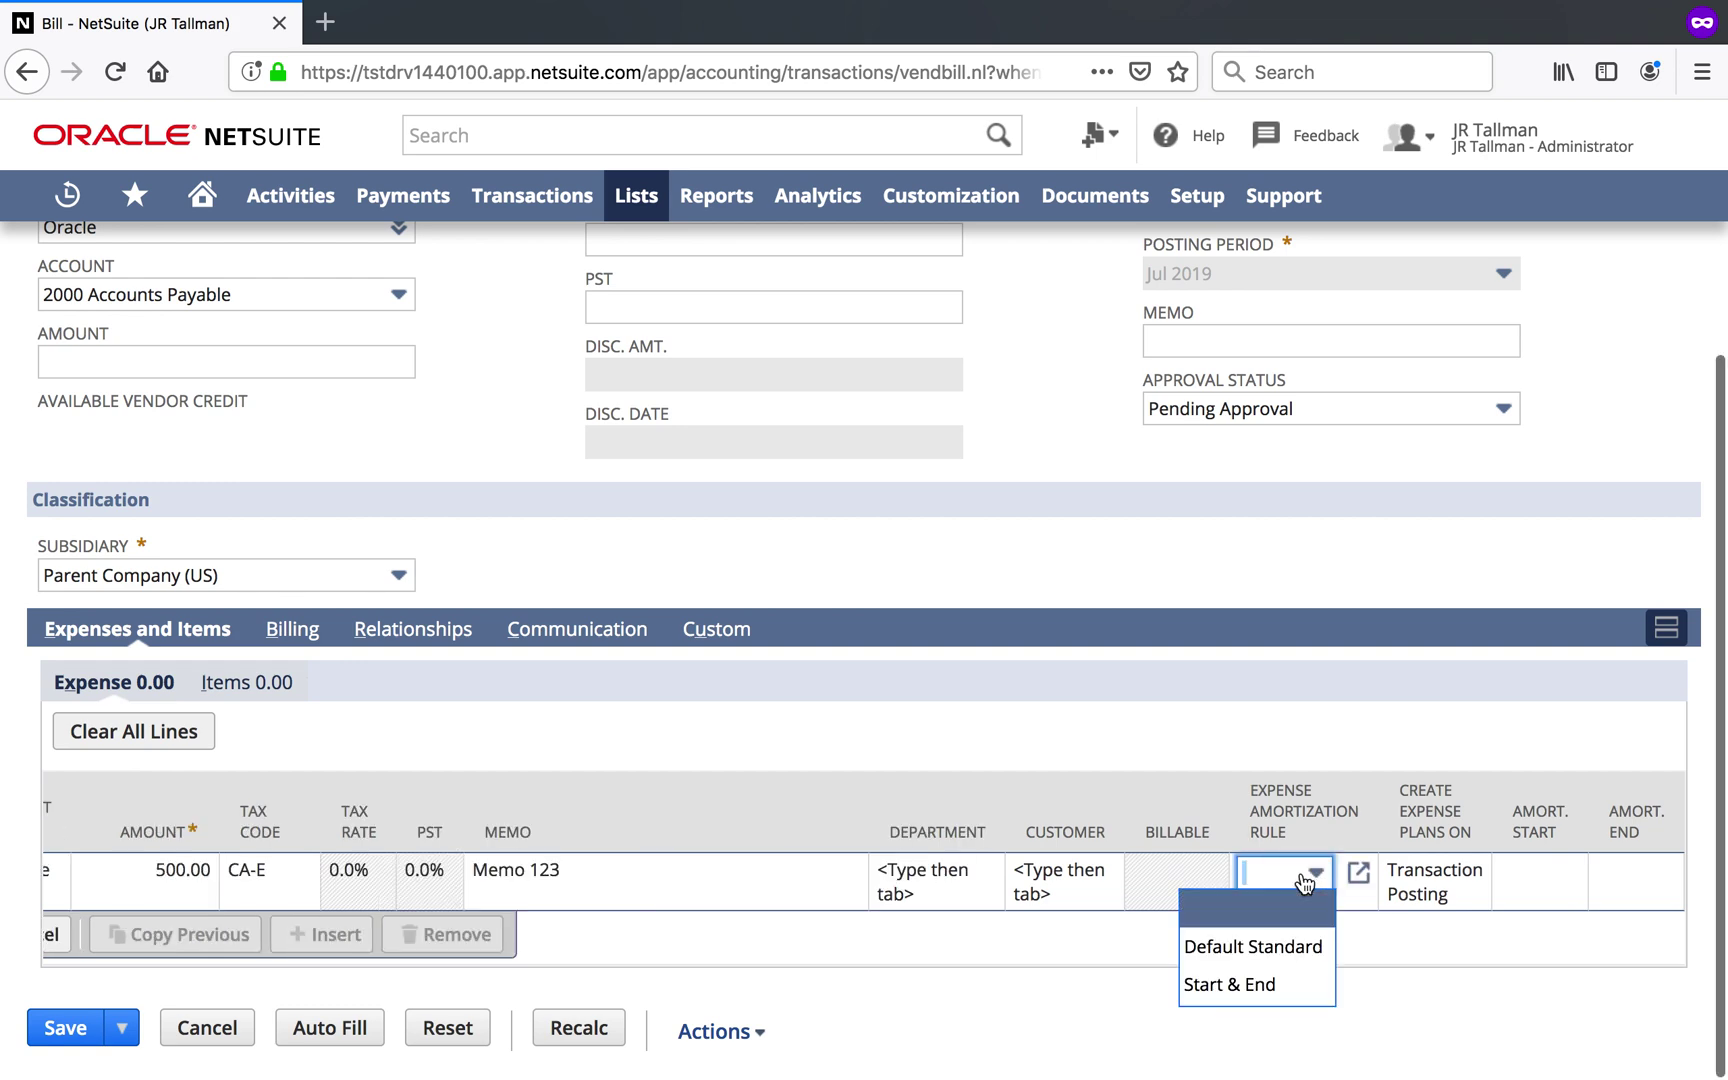
pyautogui.click(1268, 985)
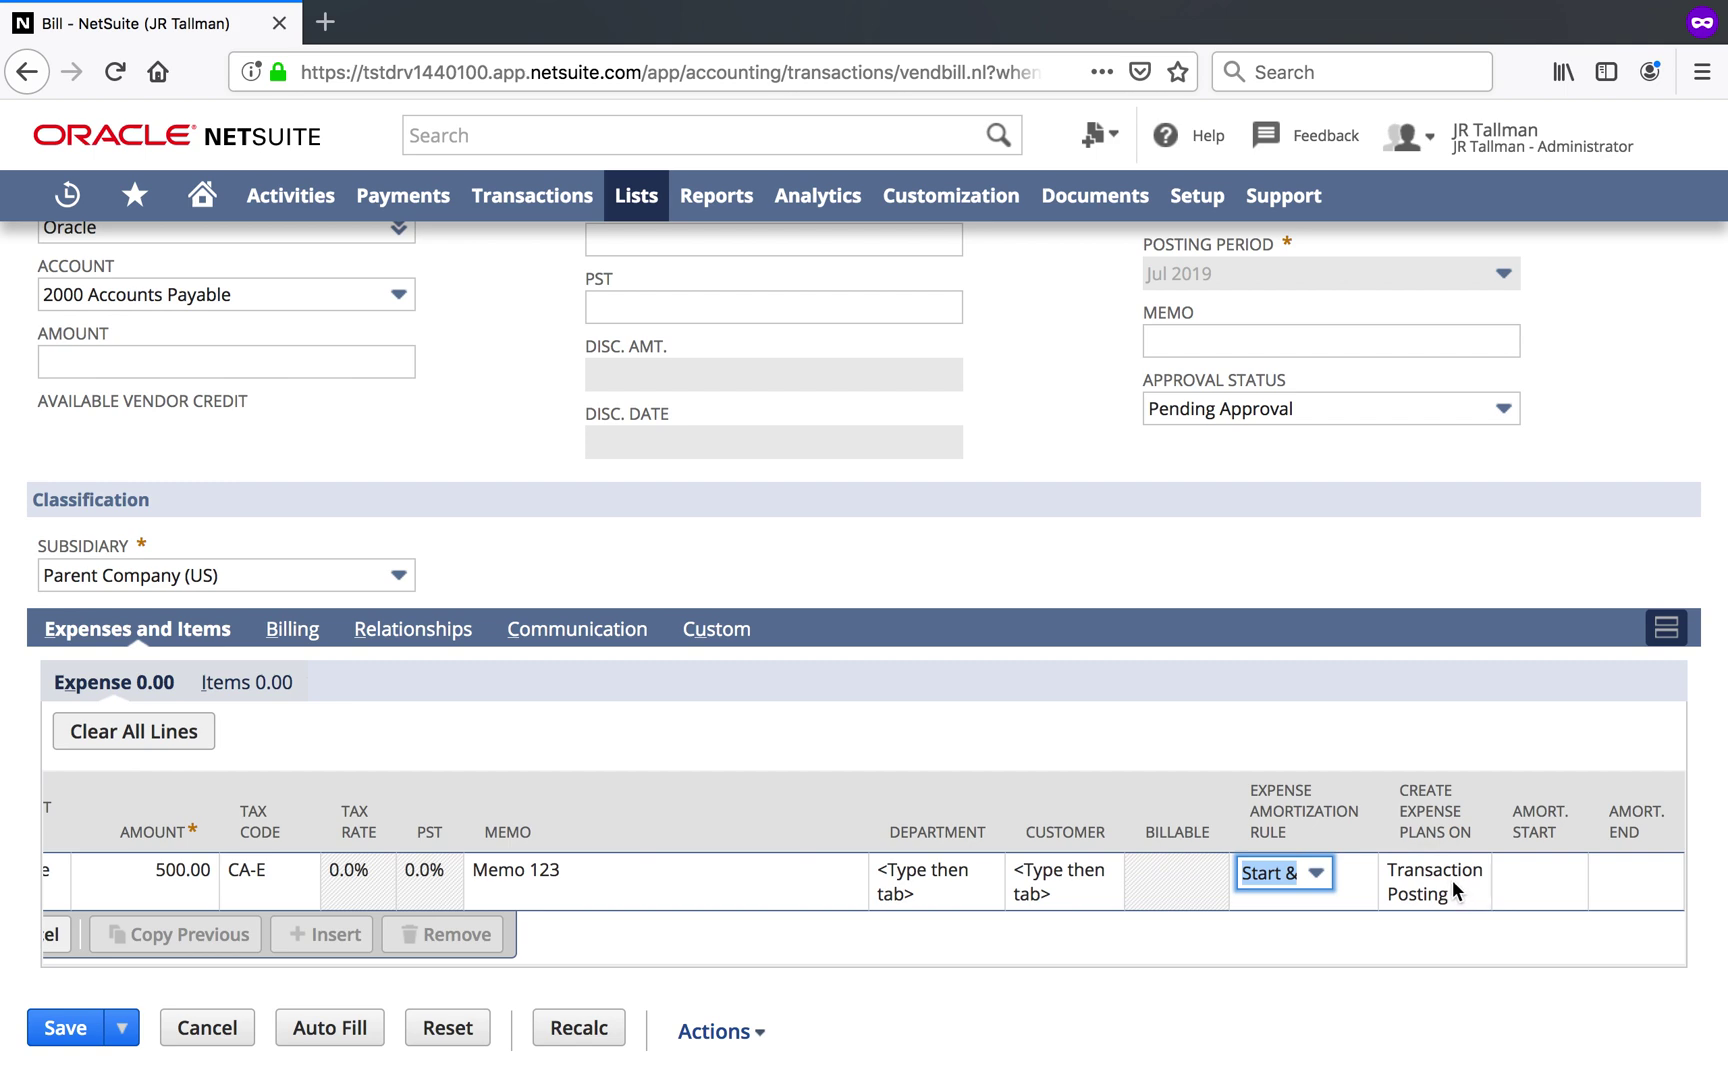
pyautogui.click(1517, 873)
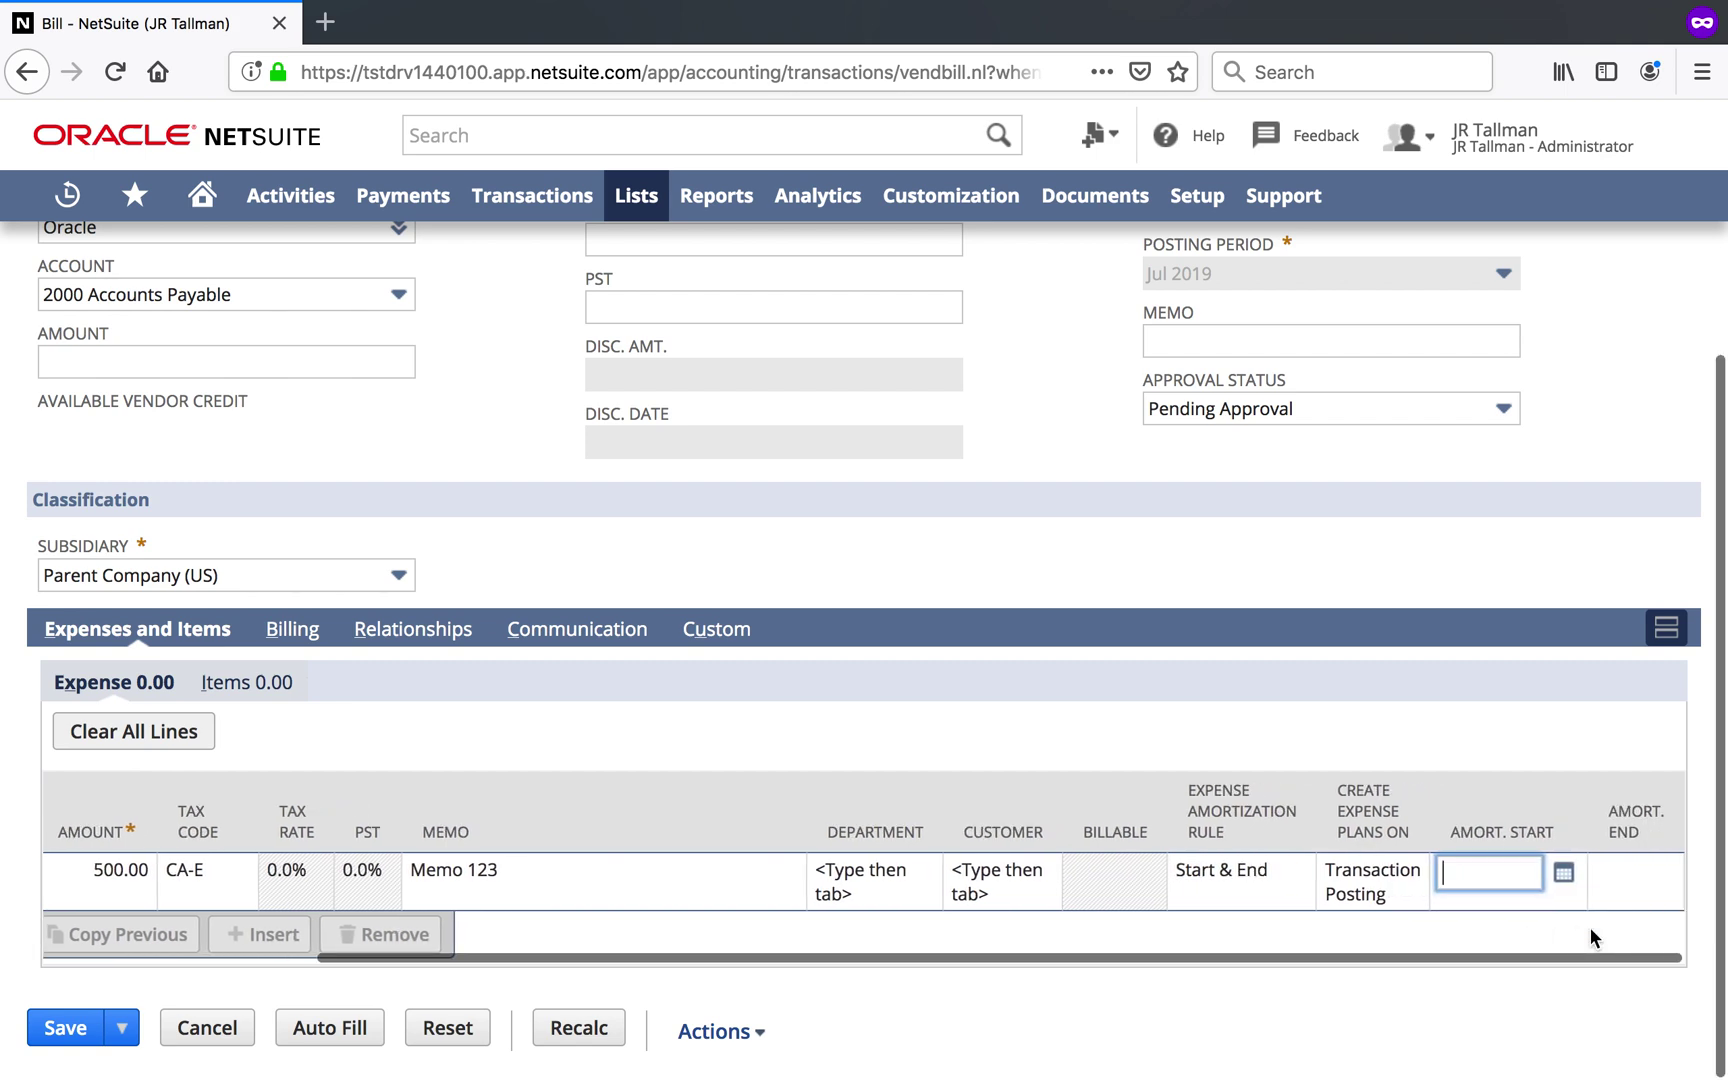
# Step: Set amortization from 7/22/2019 to 12/31/2019, add the line and save the bill
pyautogui.click(1560, 874)
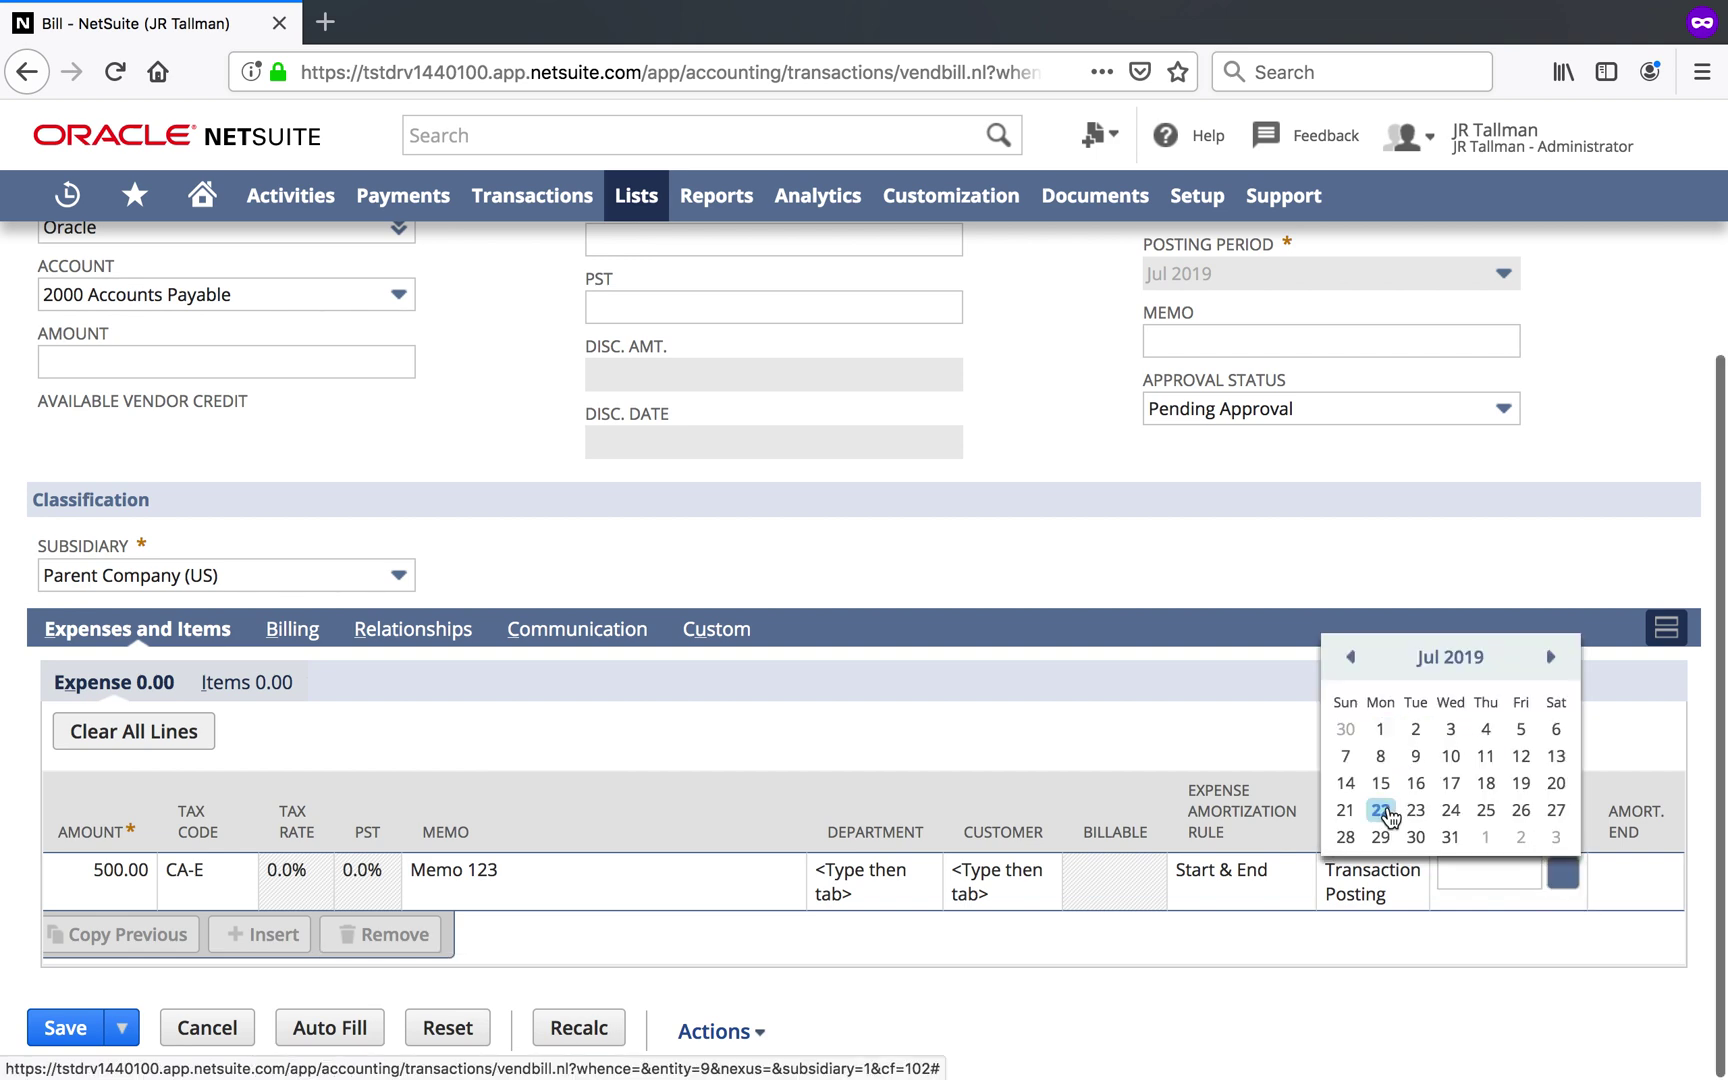
pyautogui.click(1381, 810)
pyautogui.click(1647, 875)
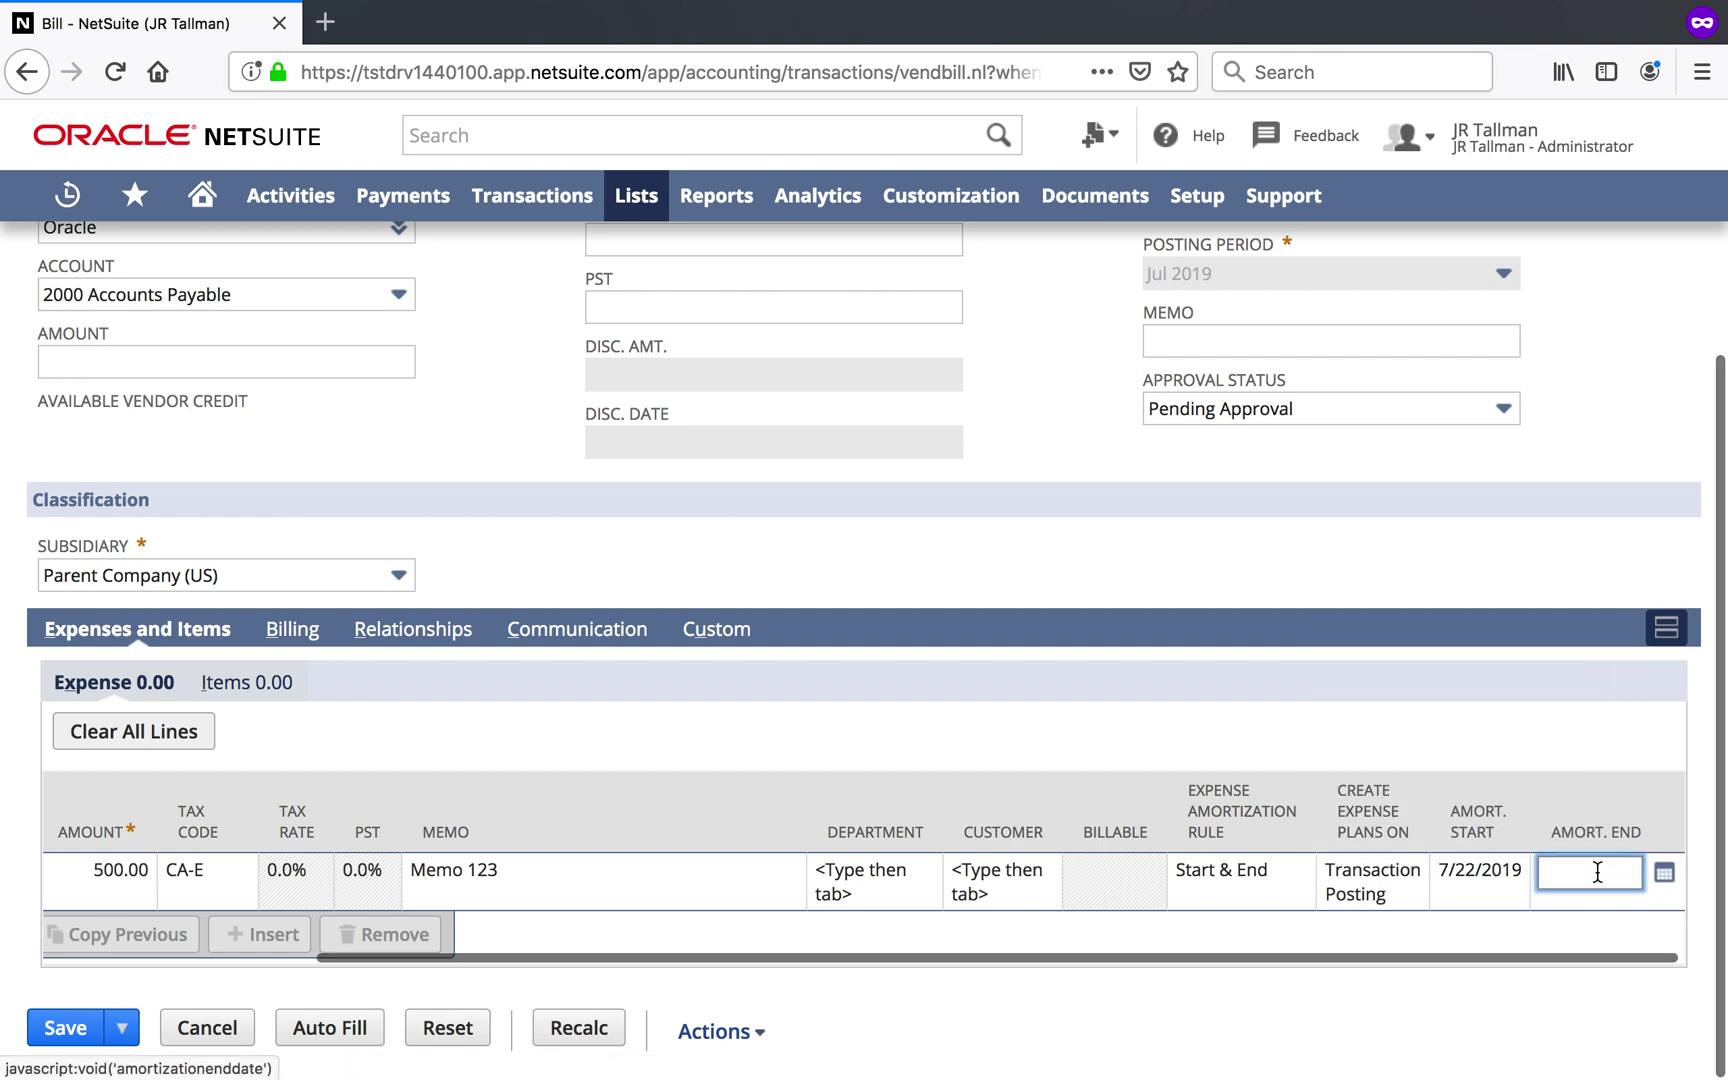
pyautogui.write('12/31/')
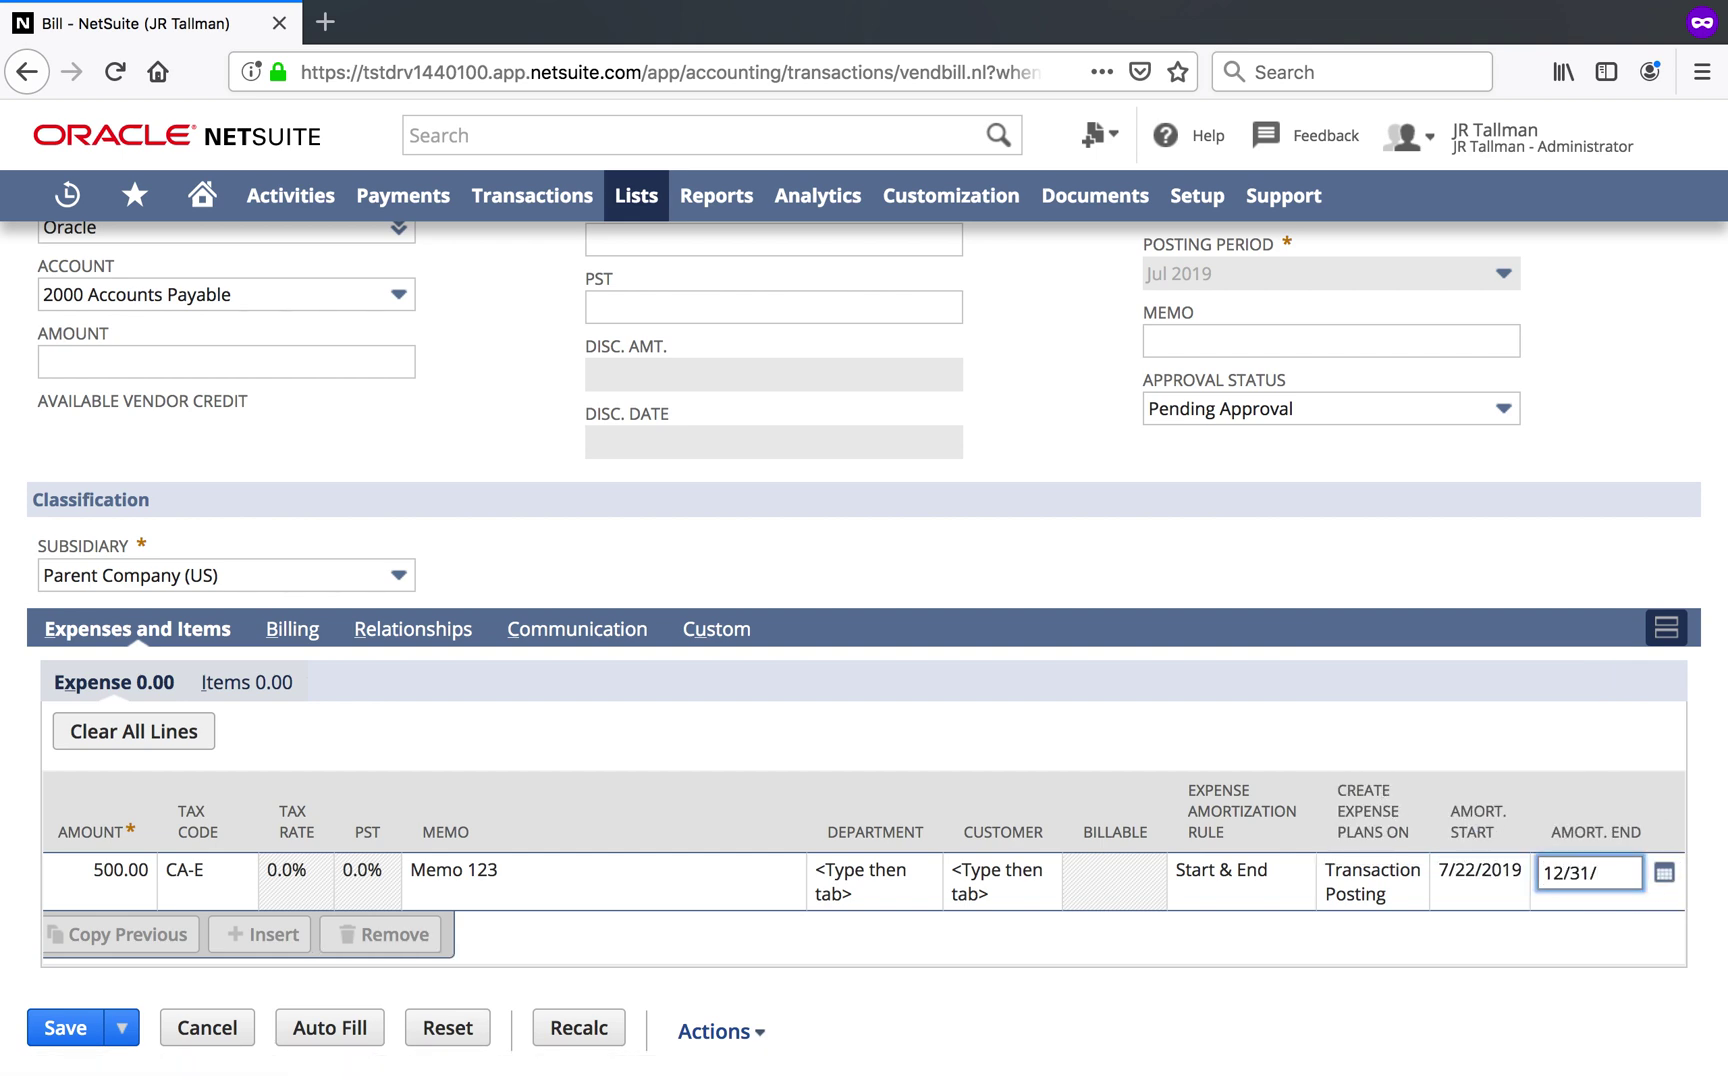
pyautogui.write('19')
pyautogui.hscroll(-5, 1013, 892)
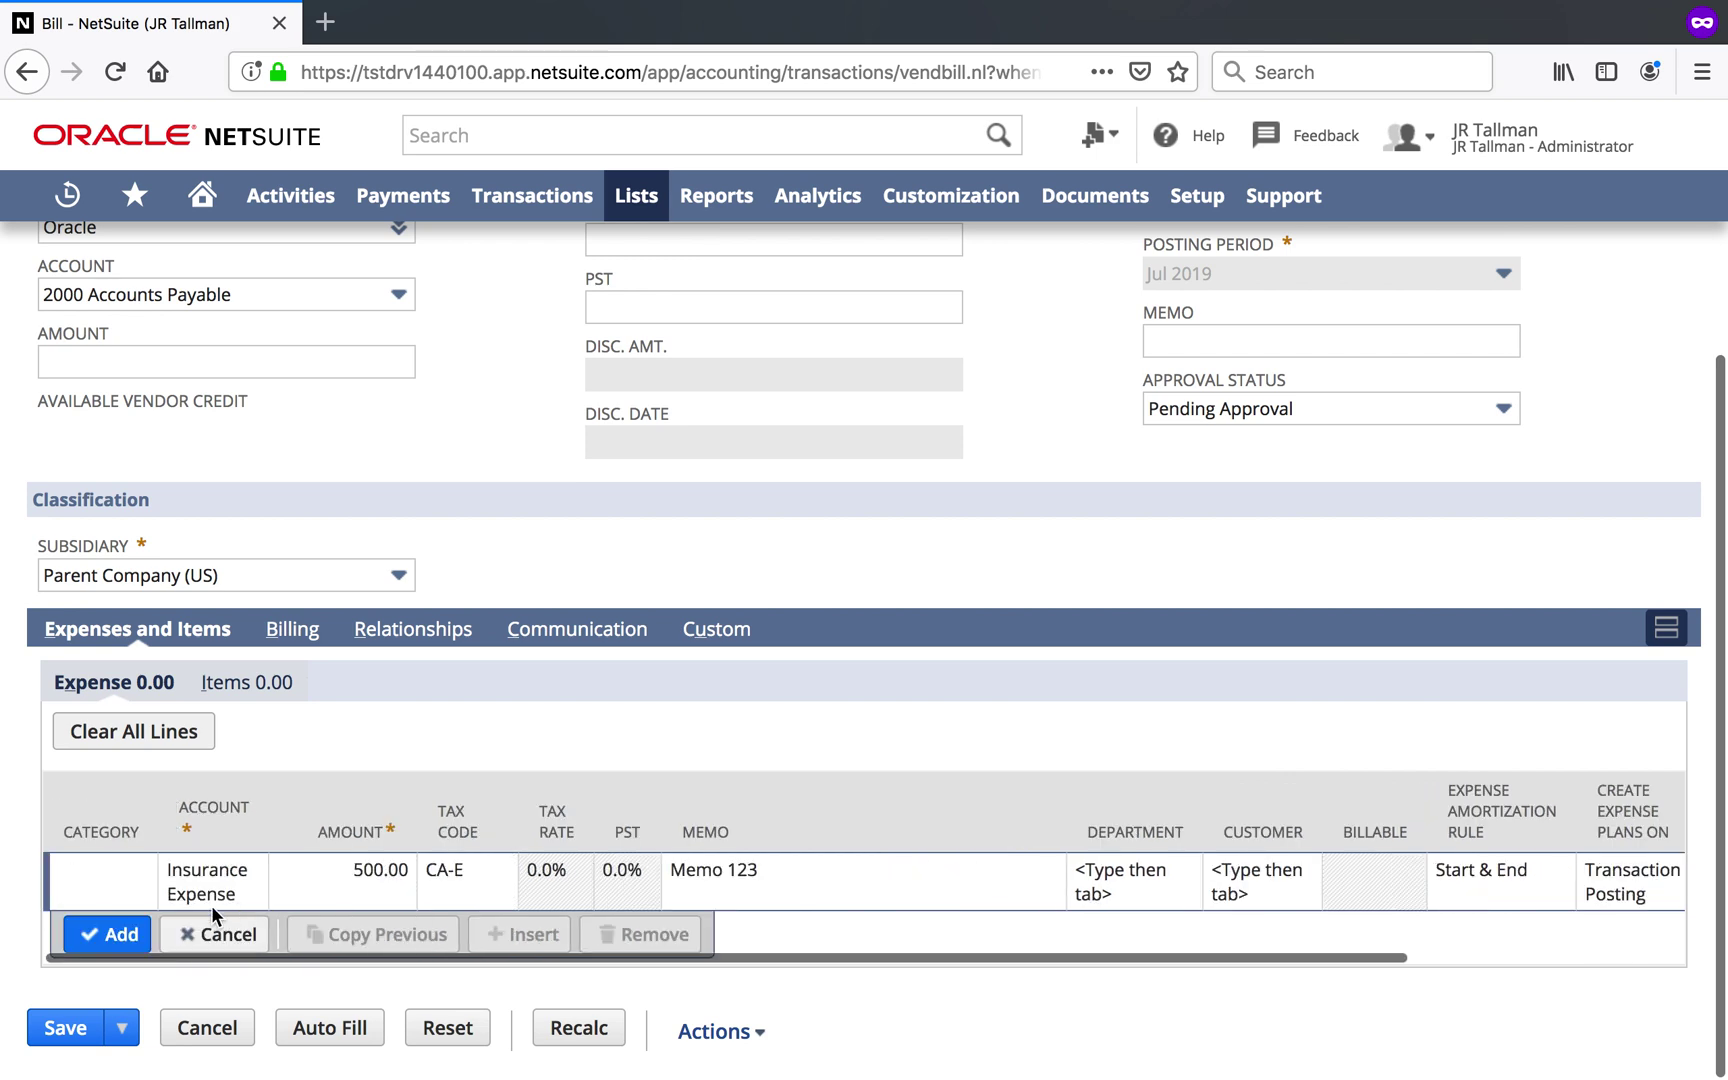
pyautogui.click(108, 934)
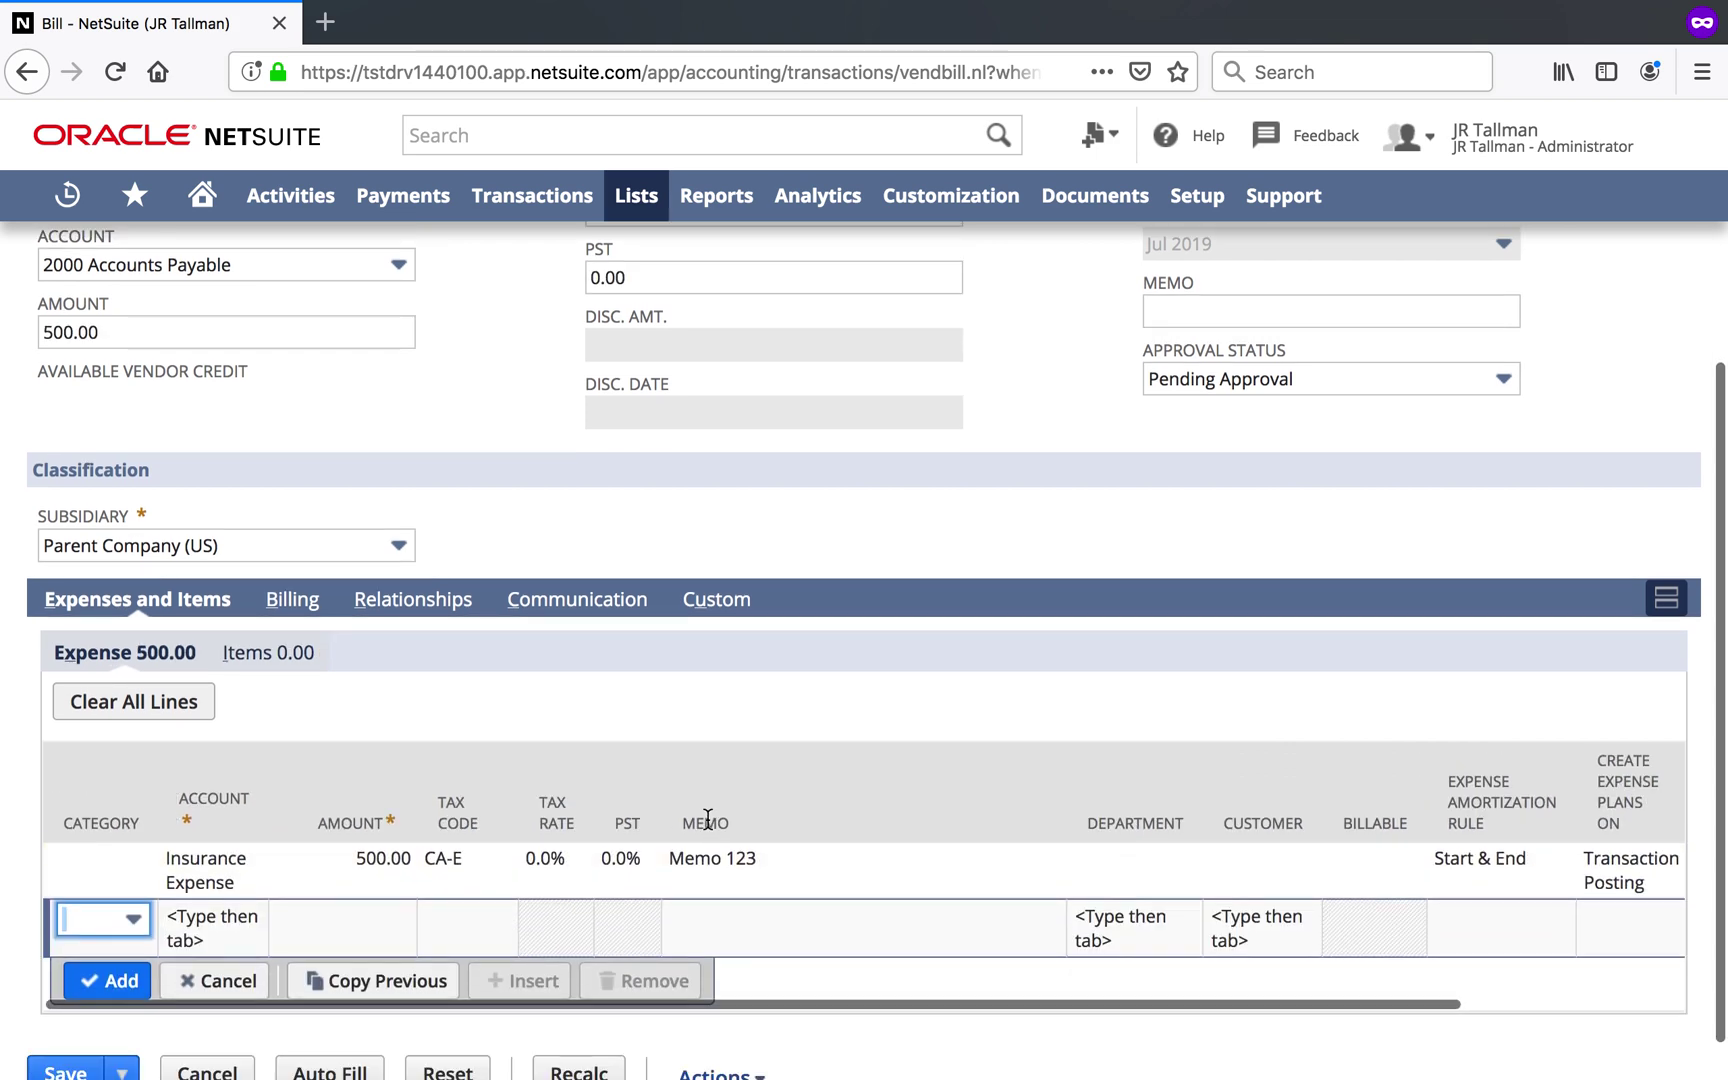
pyautogui.hscroll(4, 1090, 868)
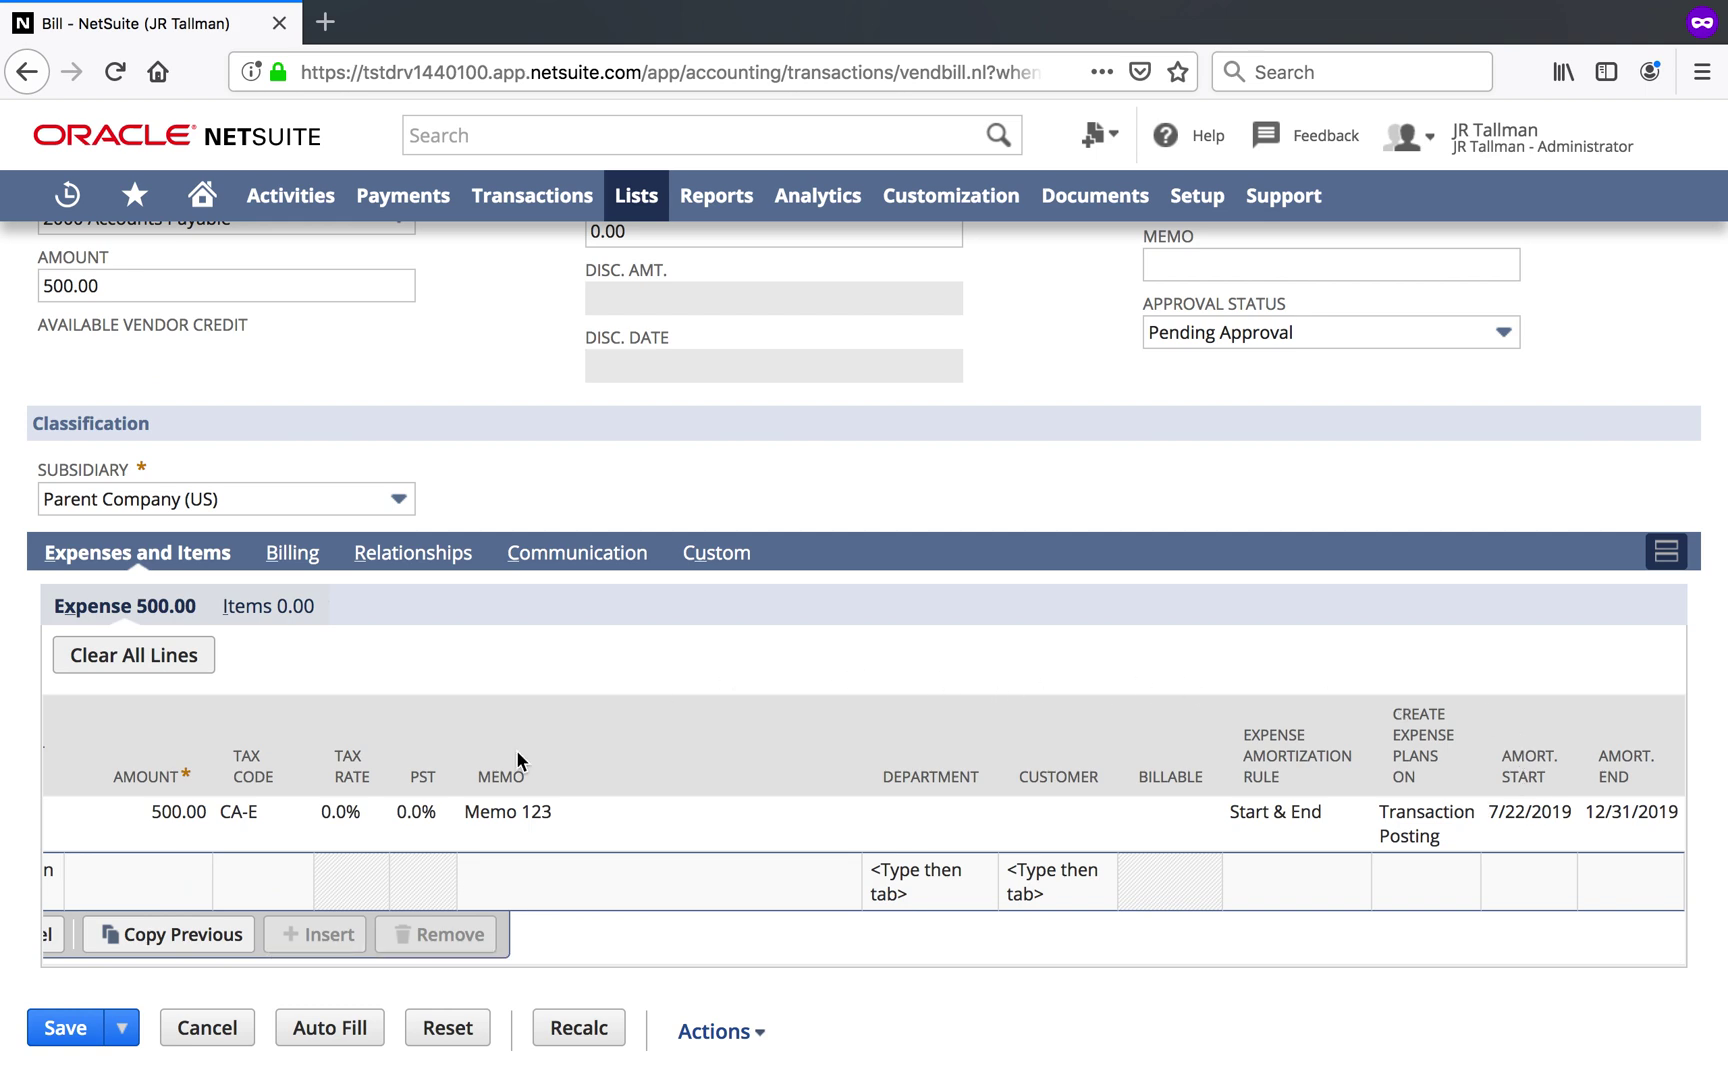
pyautogui.click(85, 1028)
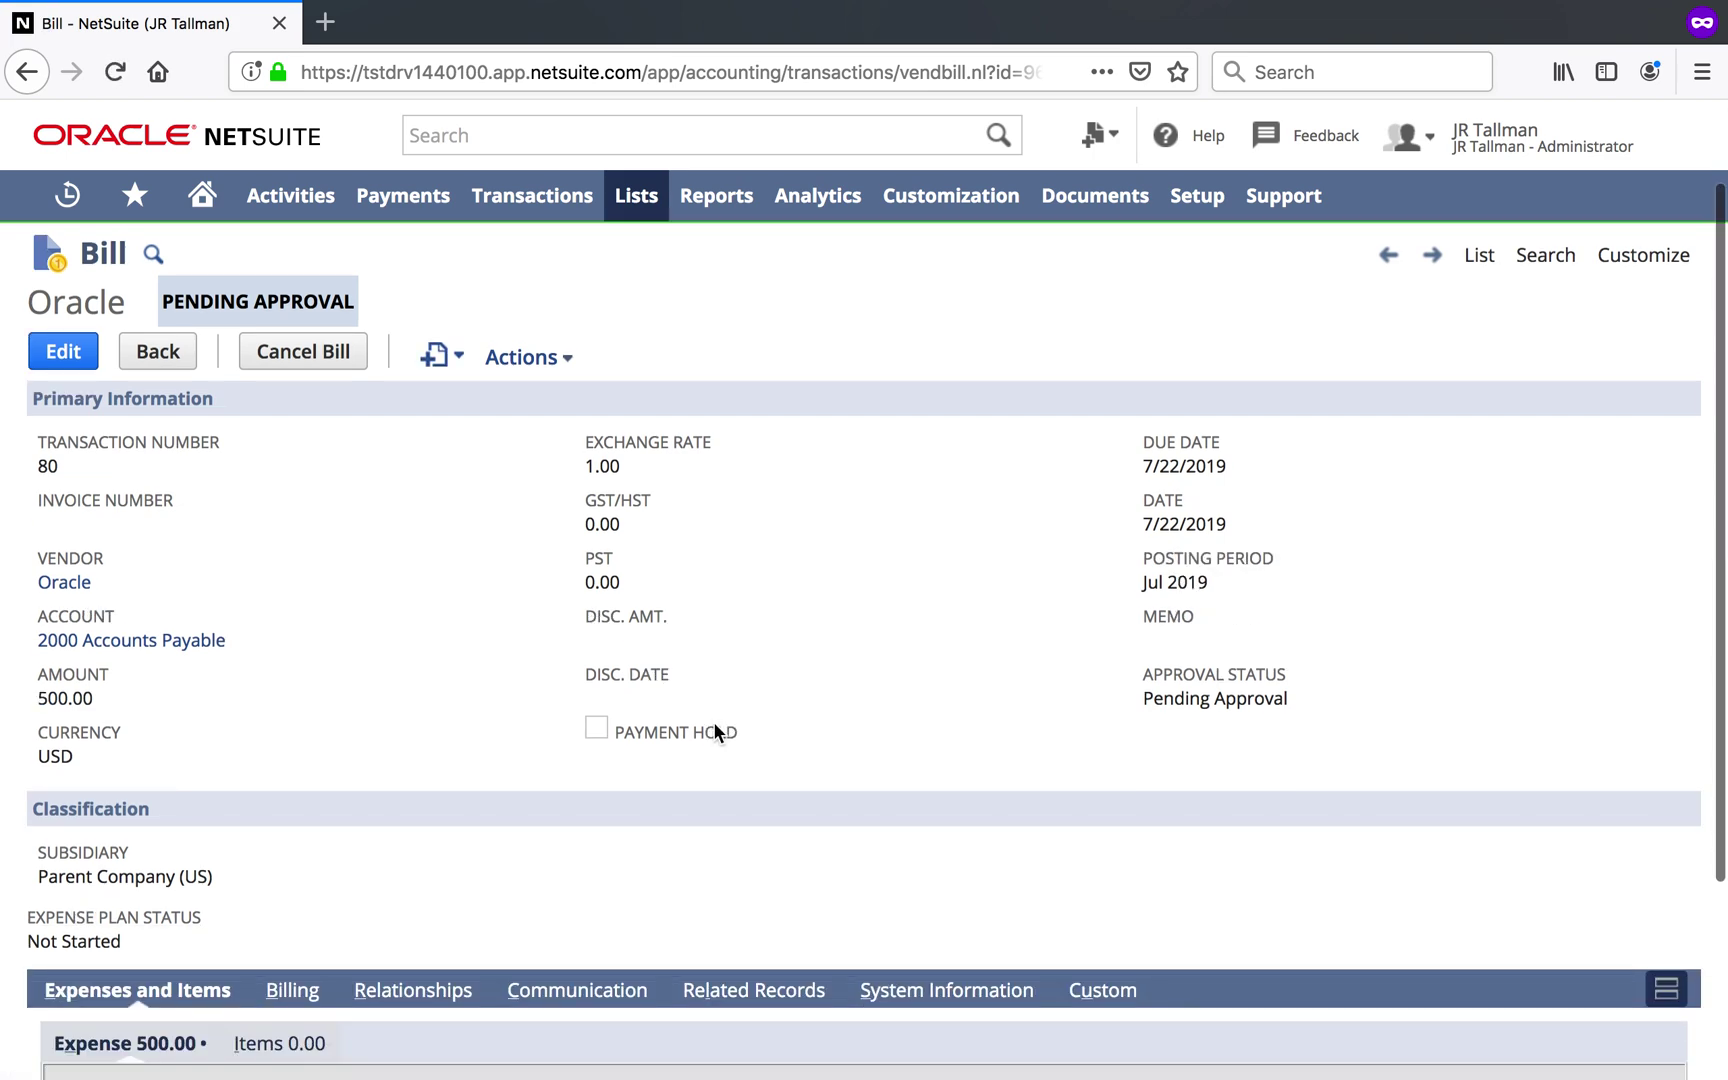
# Step: Open the expense line's Expense Amortization Plan window, which lists no plan records yet
pyautogui.scroll(-3, 1289, 963)
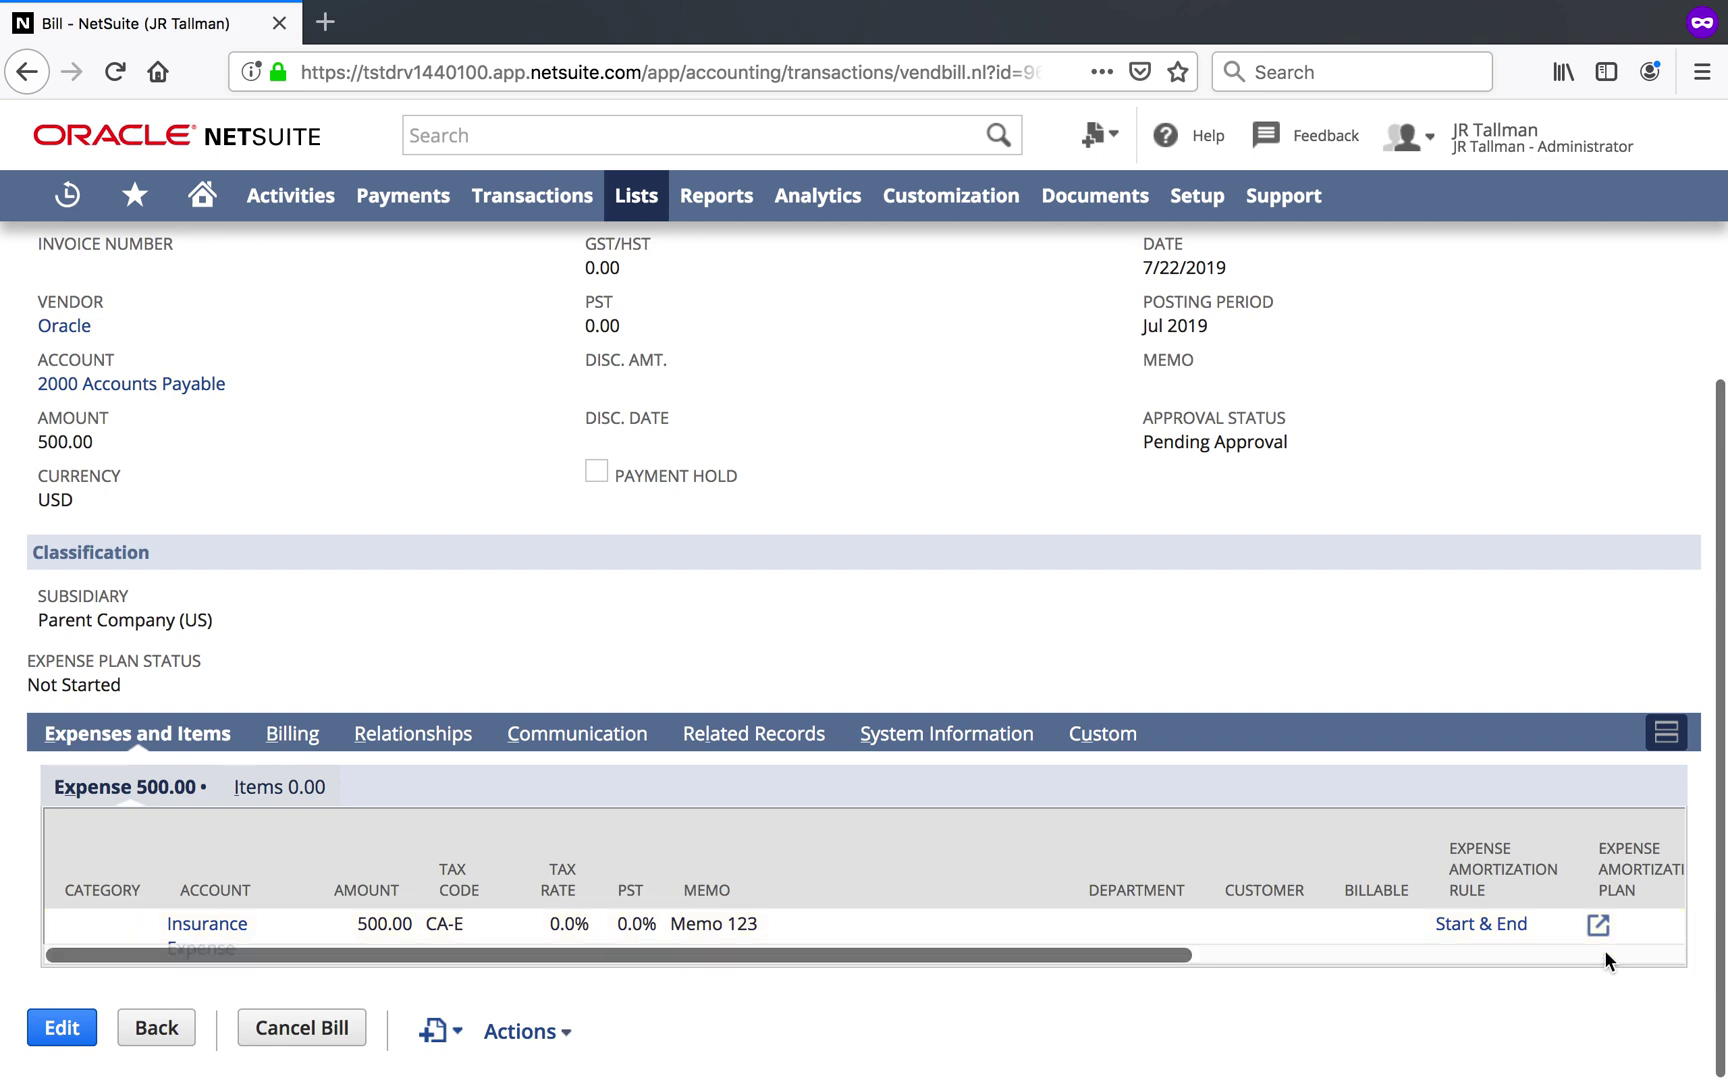
pyautogui.hscroll(5, 1600, 892)
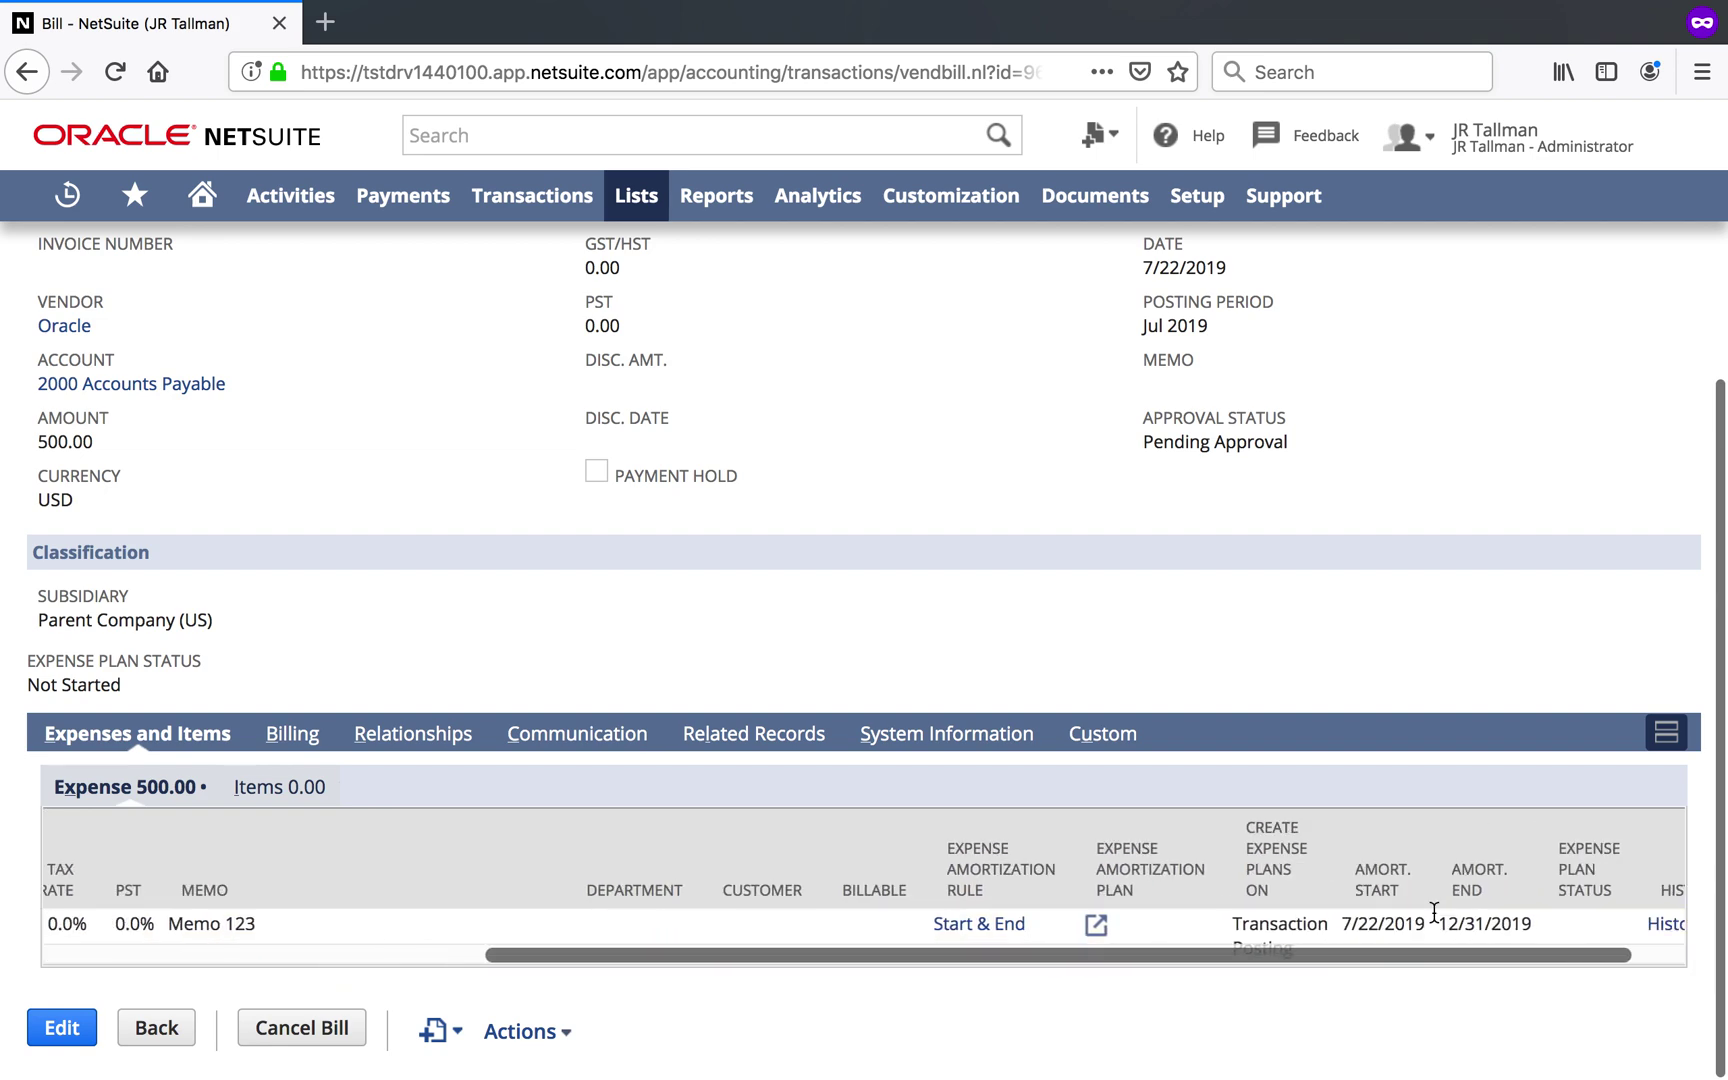
pyautogui.click(1096, 928)
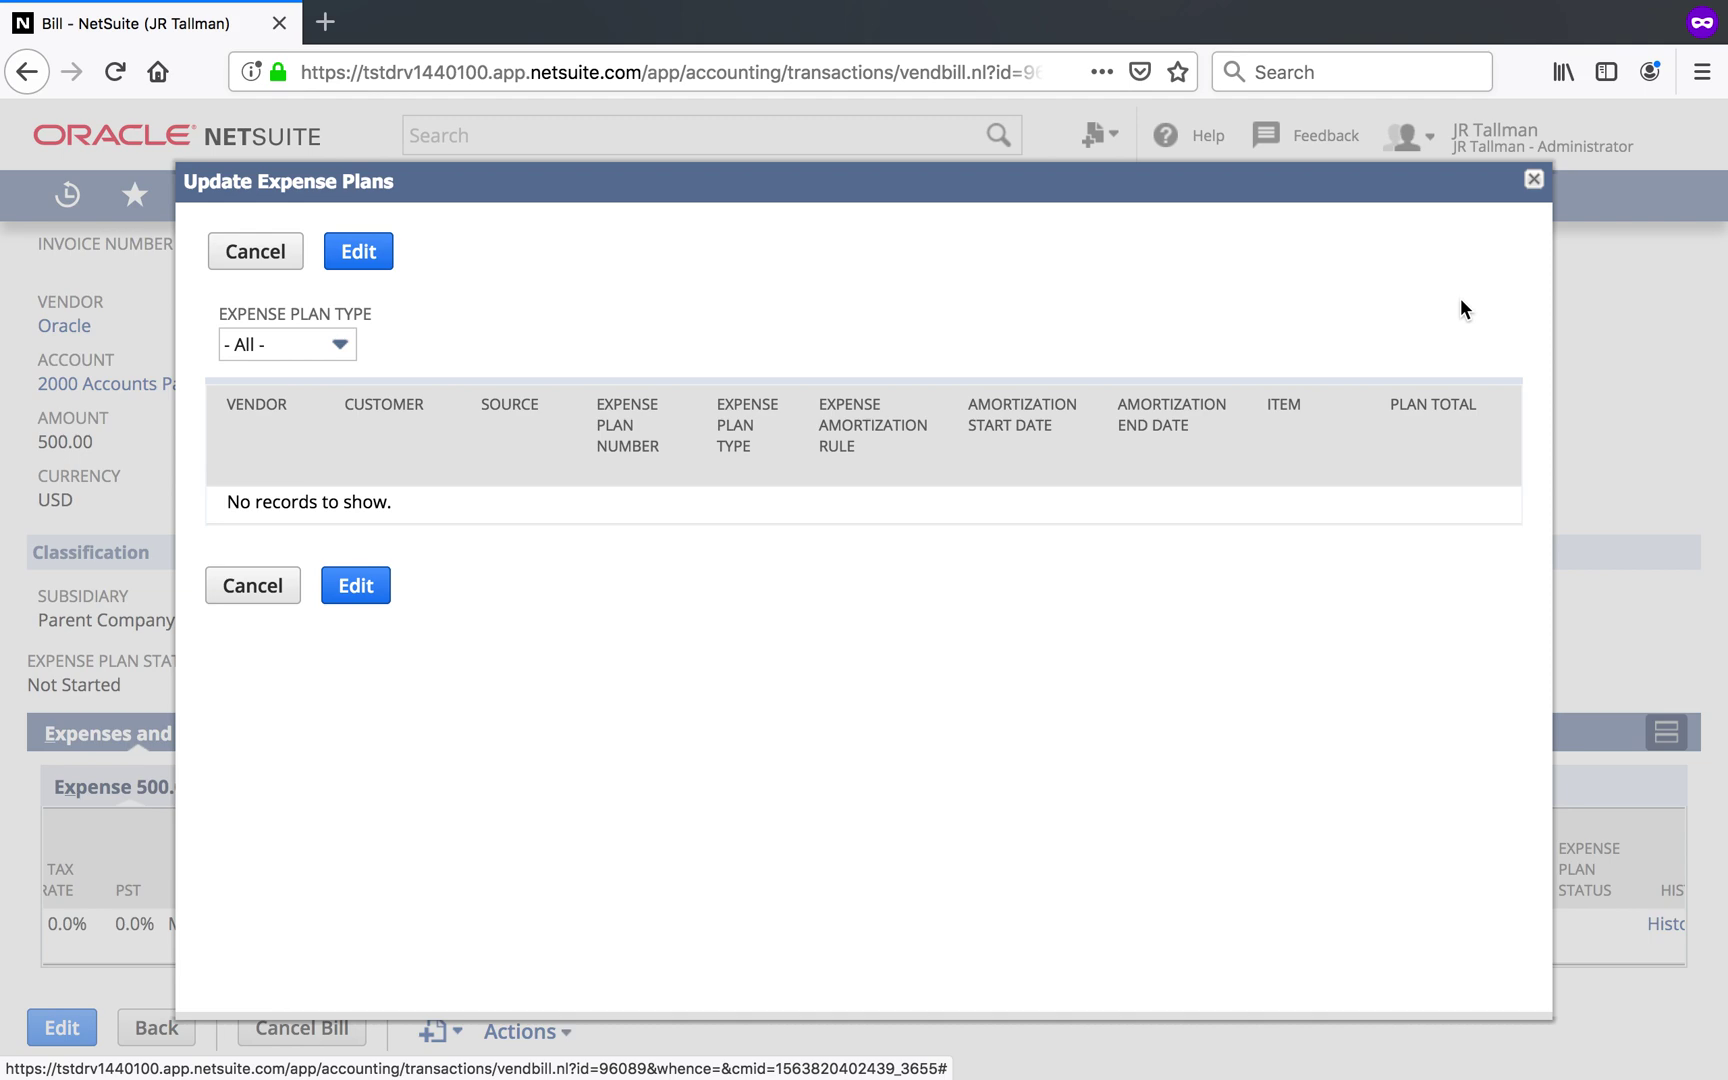
# Step: Close the expense plans window, set the bill's Approval Status to Approved and save it
pyautogui.click(1533, 180)
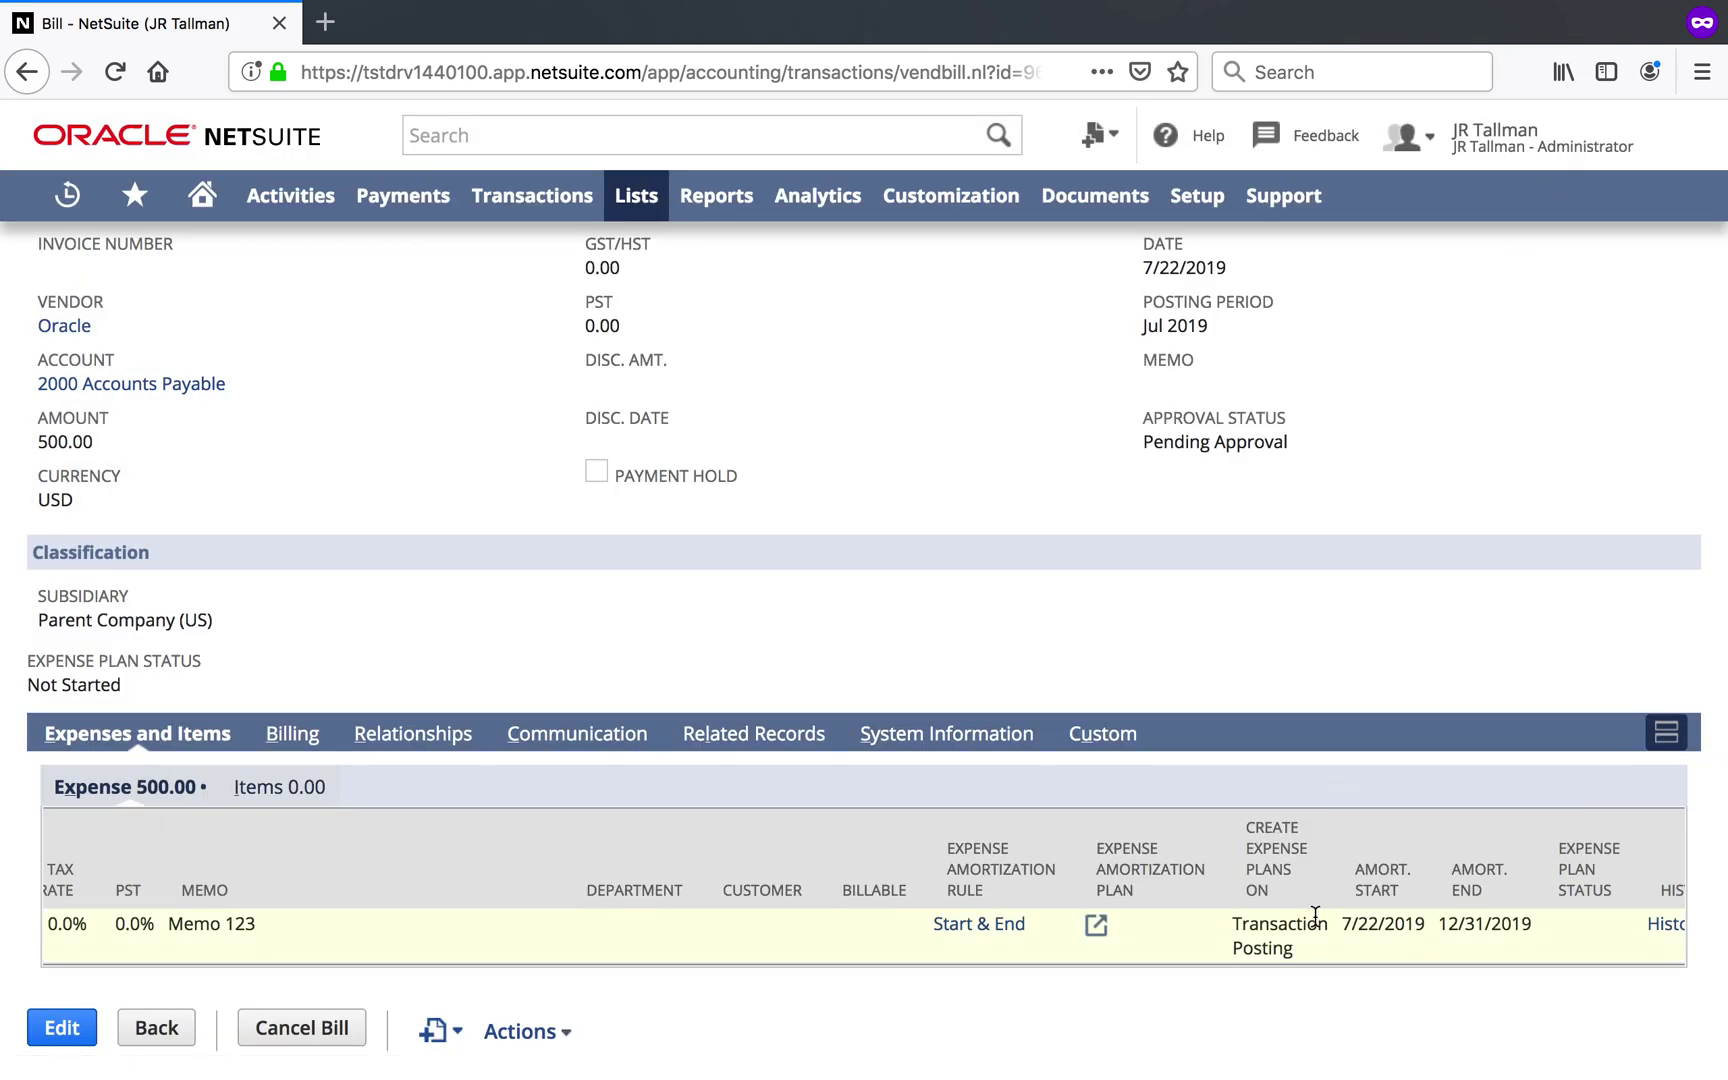
pyautogui.scroll(5, 688, 608)
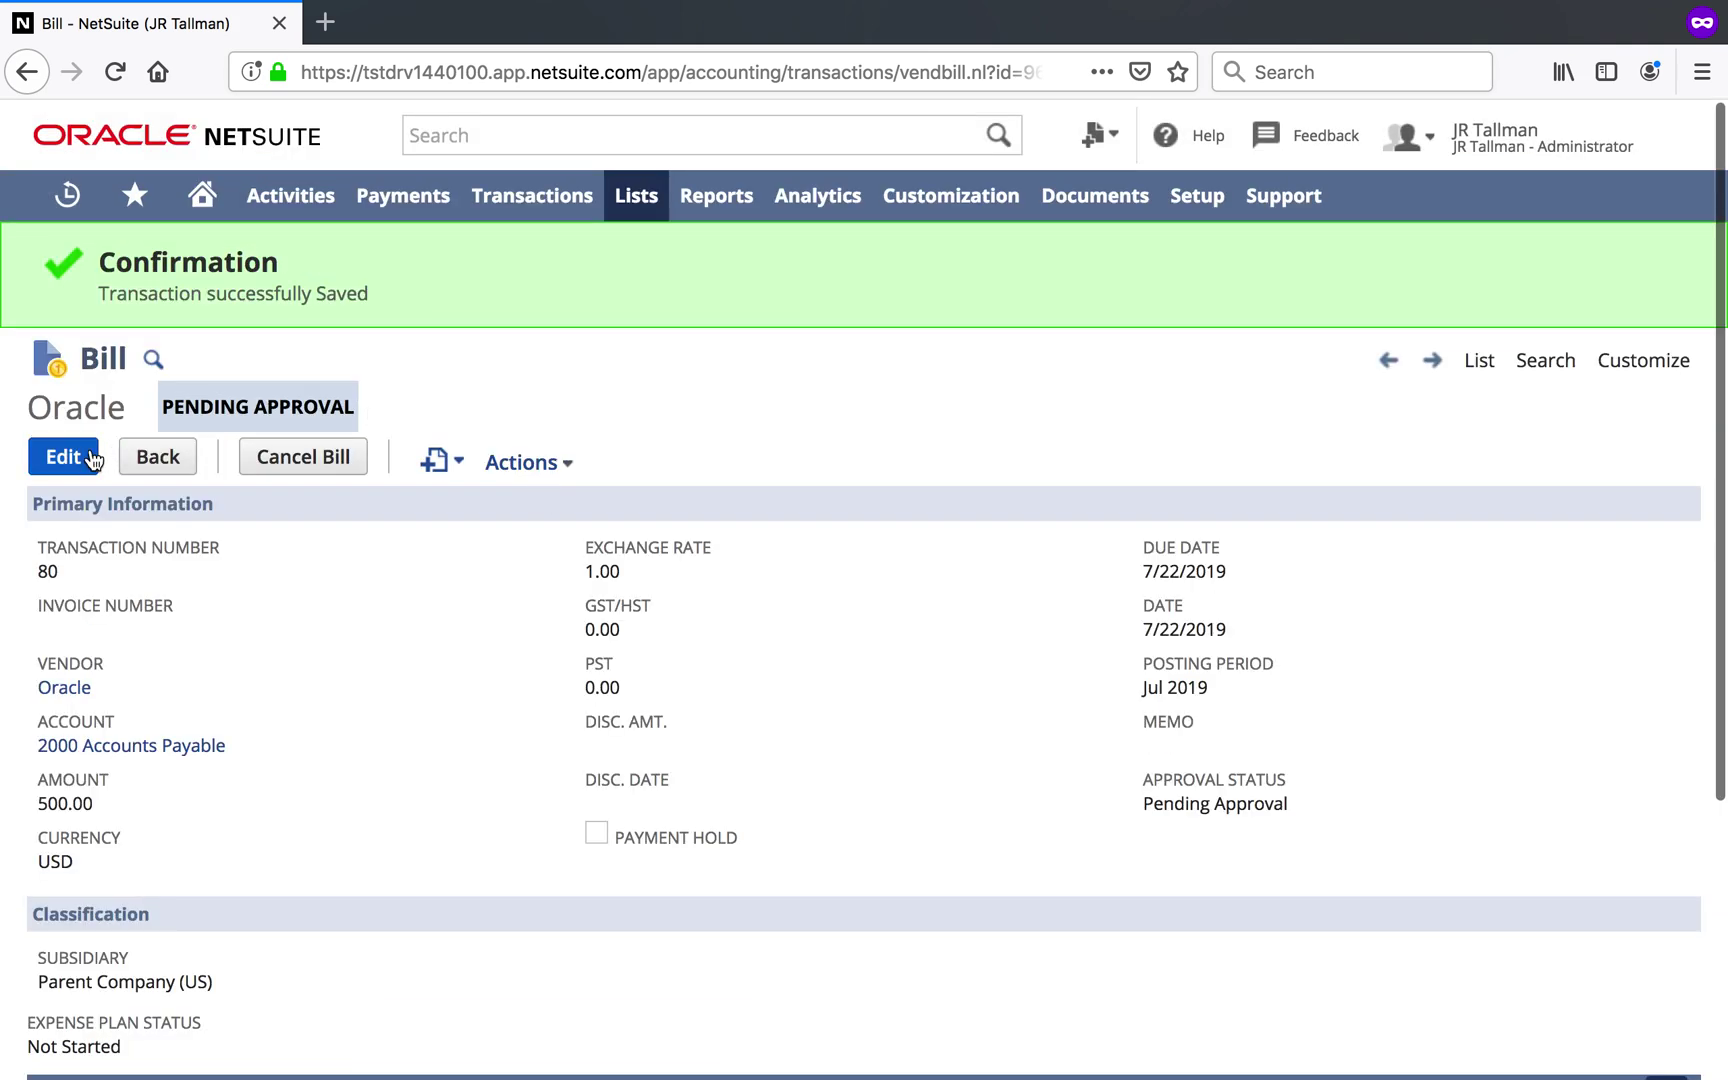
pyautogui.click(93, 459)
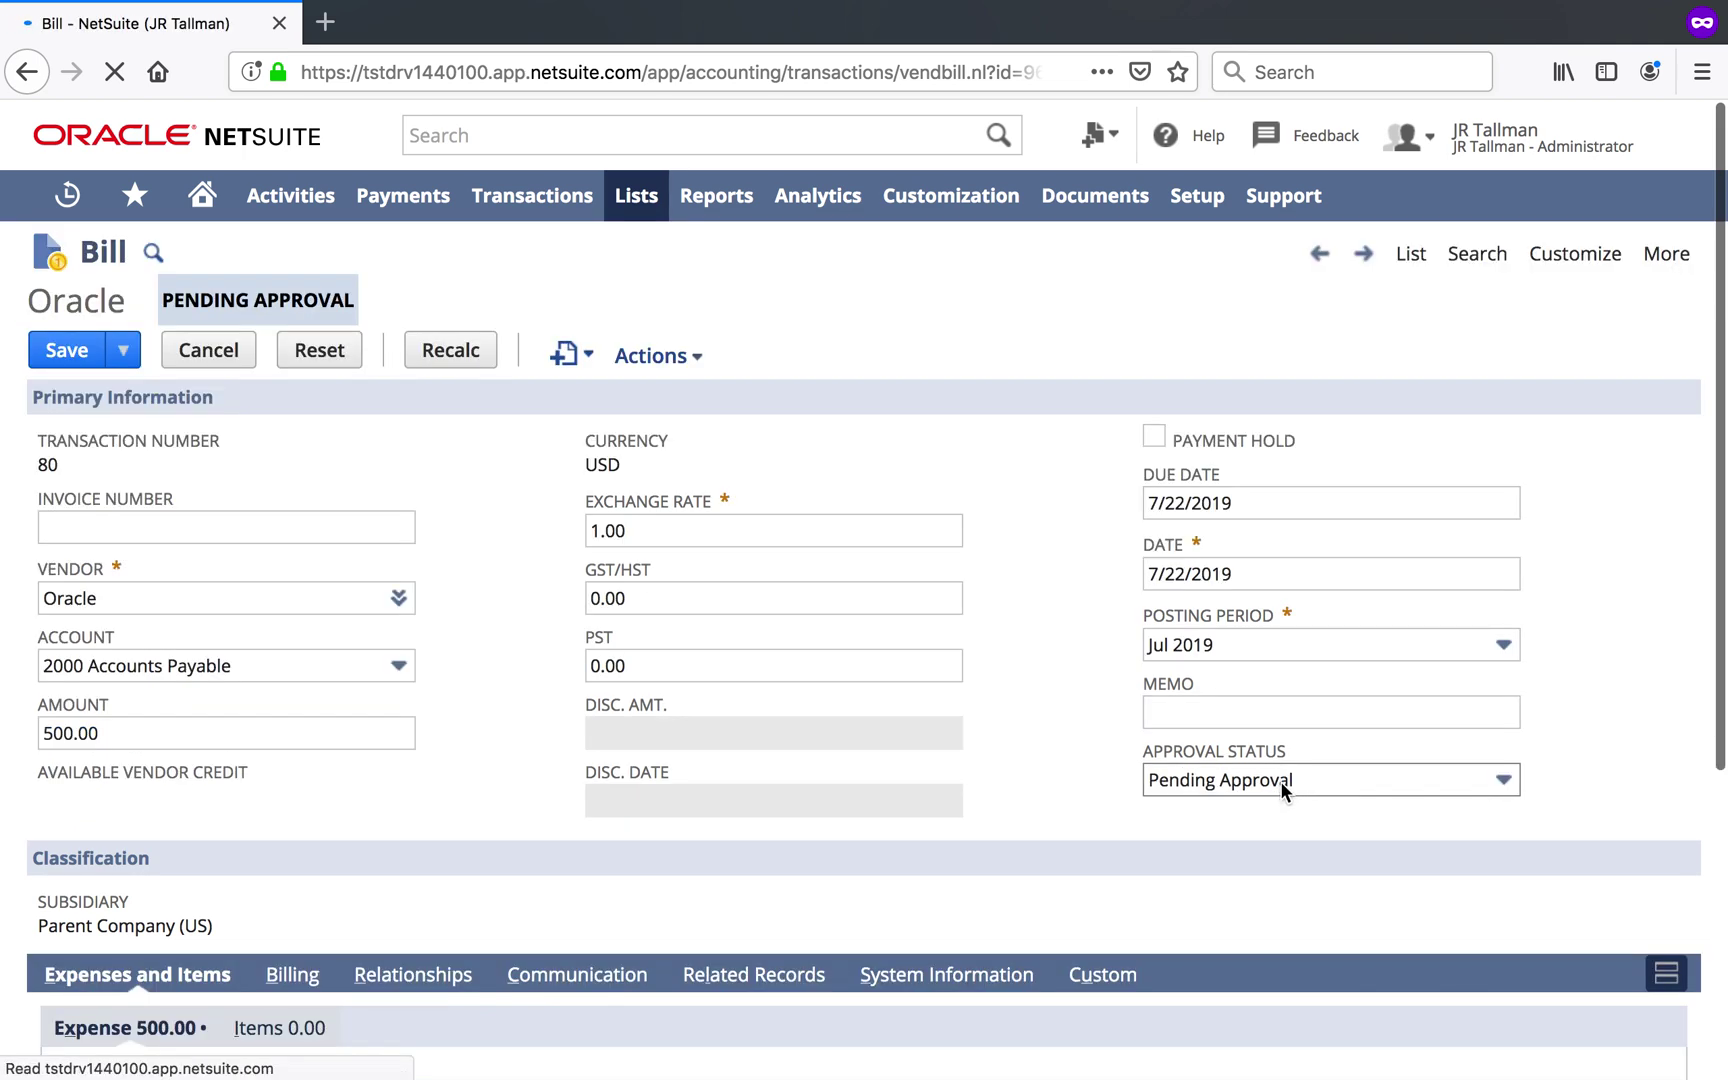
pyautogui.click(1280, 782)
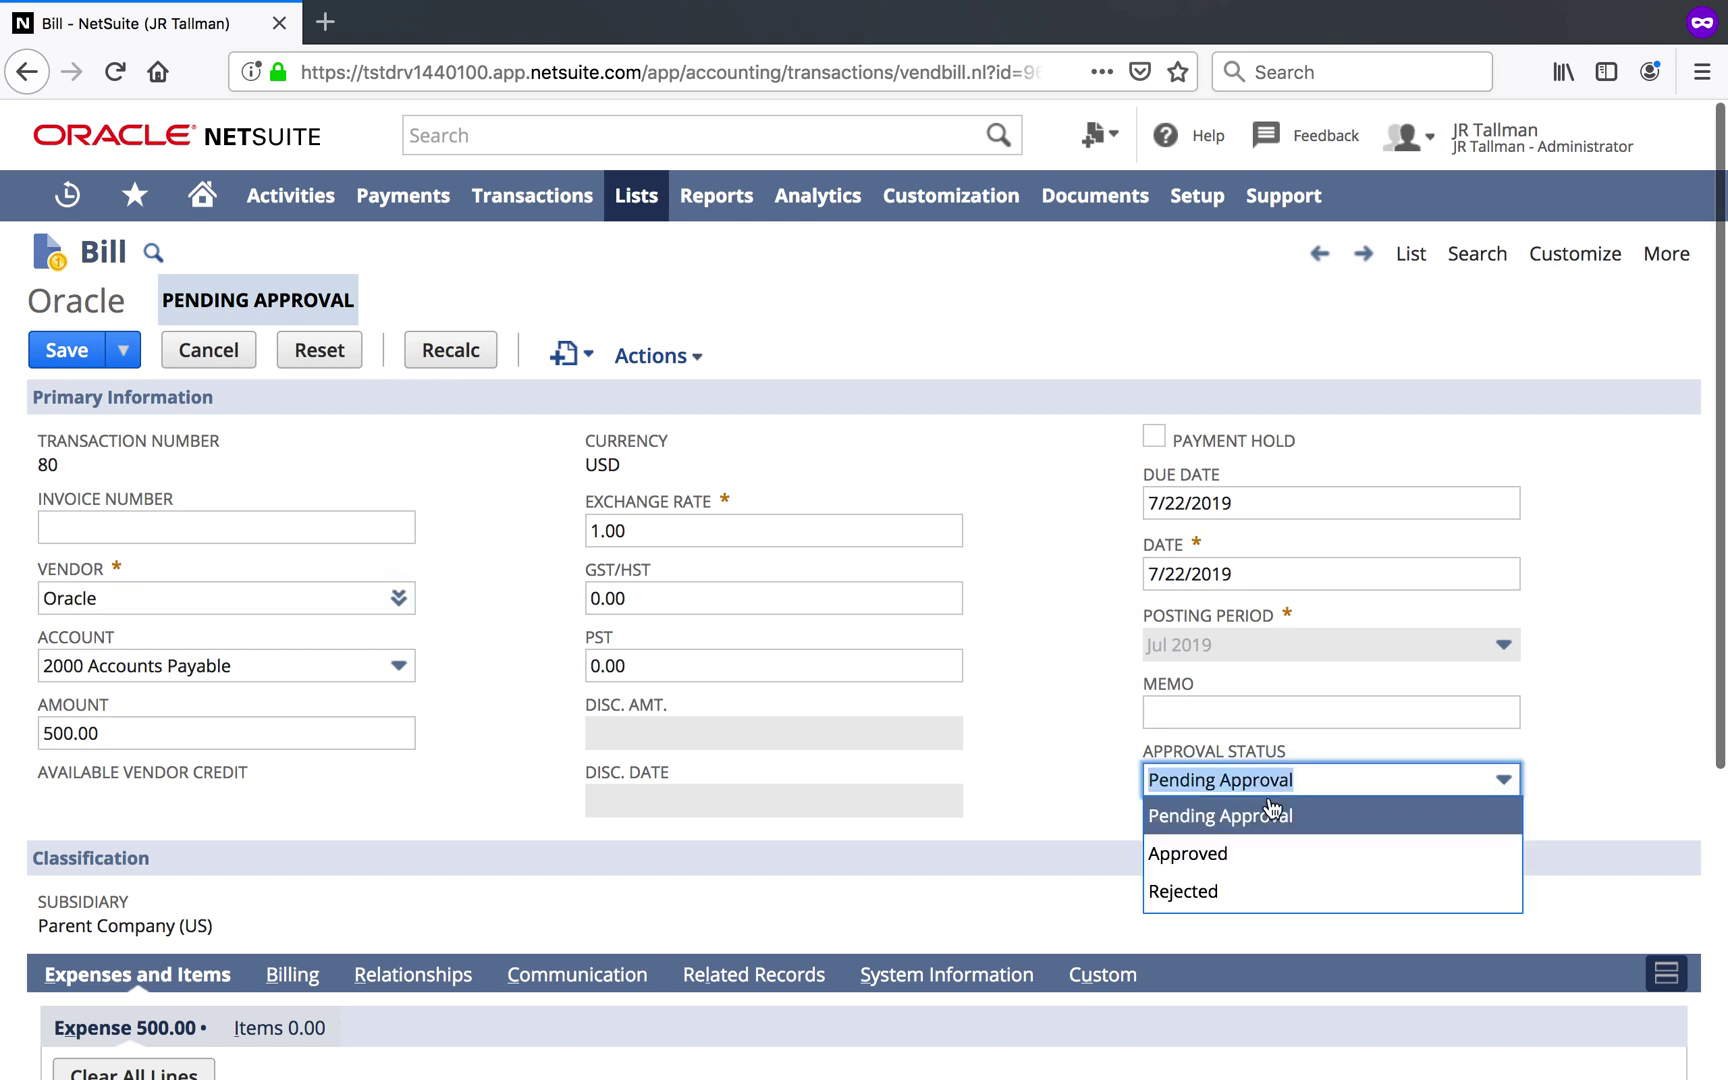
pyautogui.click(1224, 848)
pyautogui.click(69, 347)
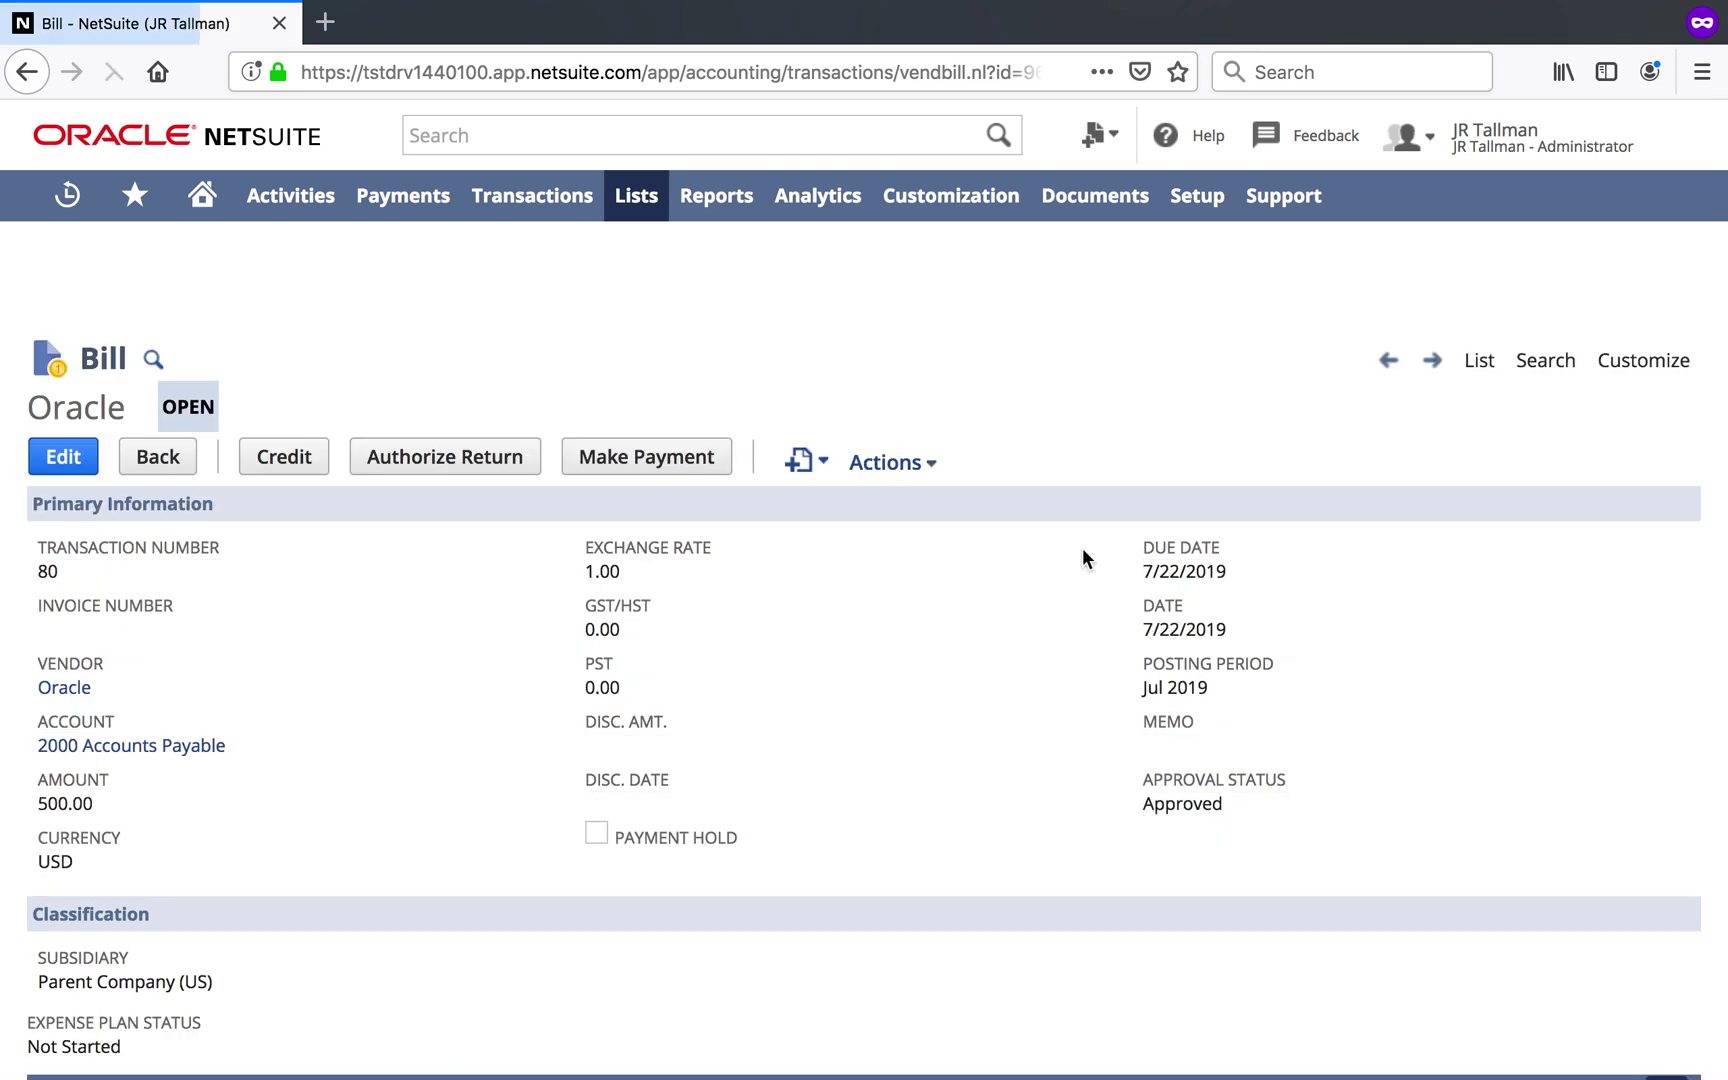
pyautogui.scroll(-3, 917, 617)
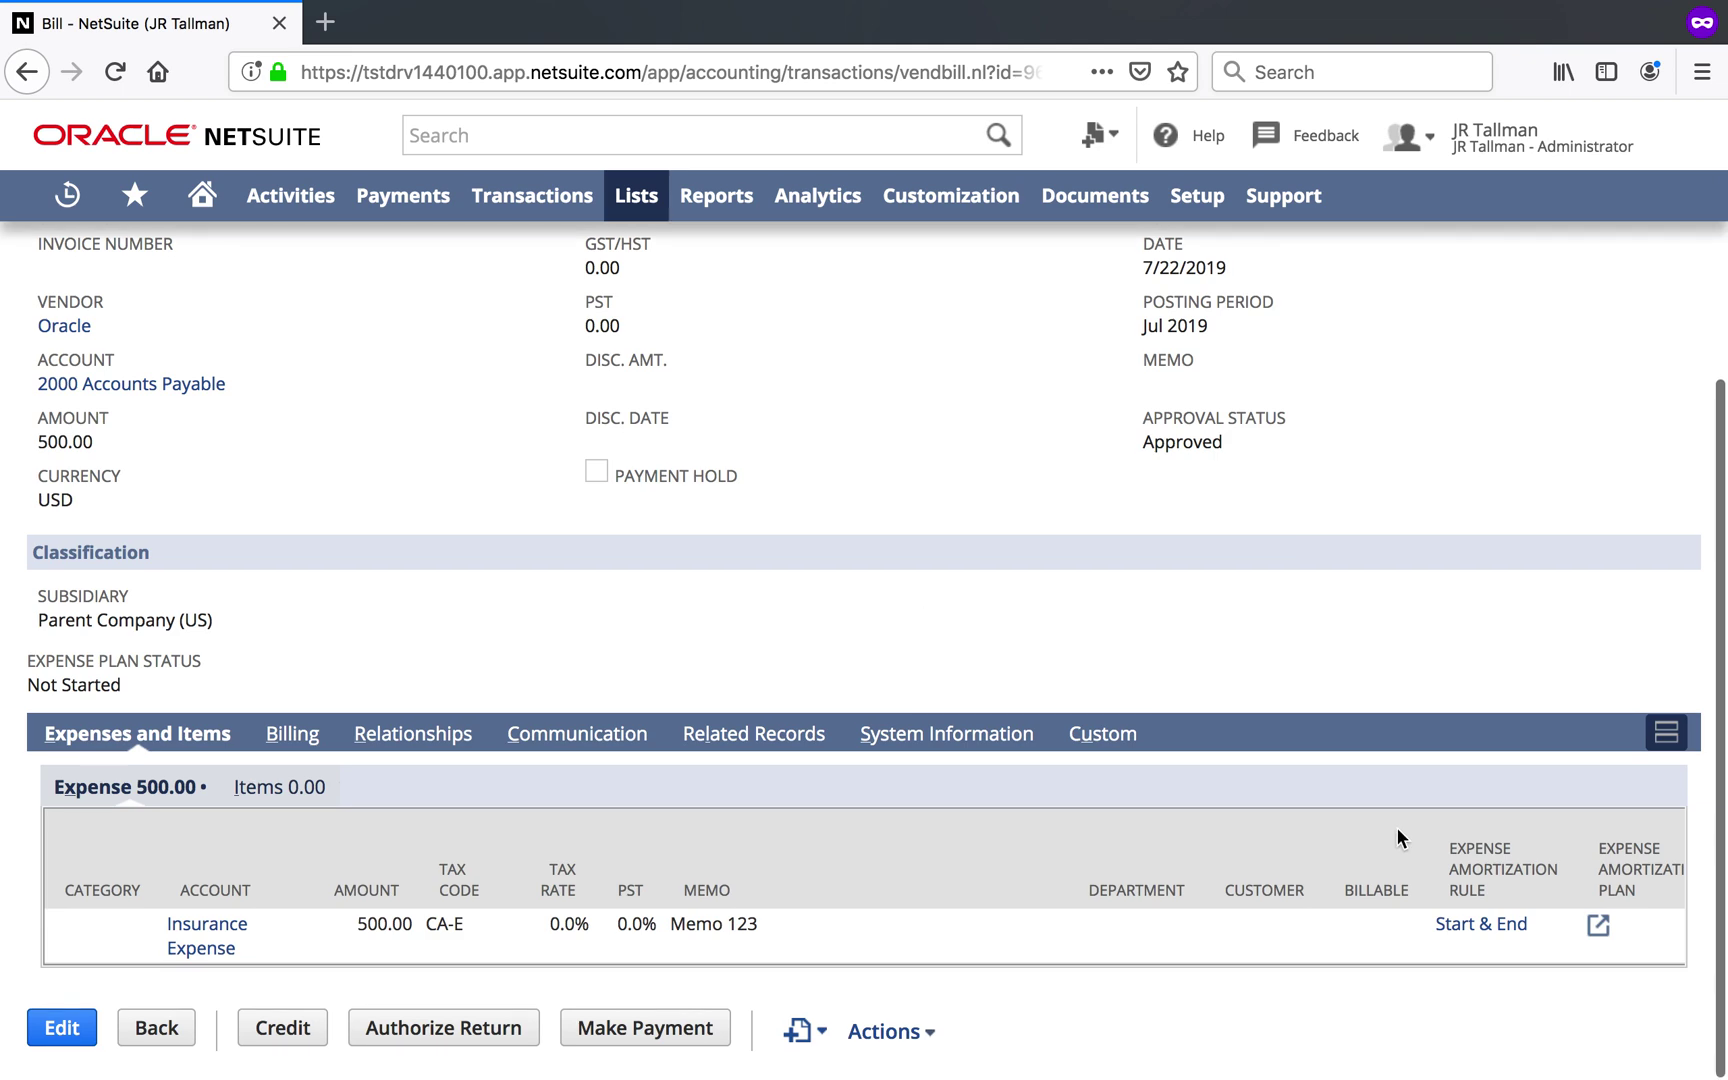
# Step: Show the line's expense plans: Actual plan 16 and Forecast plan 15, each 500.00
pyautogui.click(1599, 929)
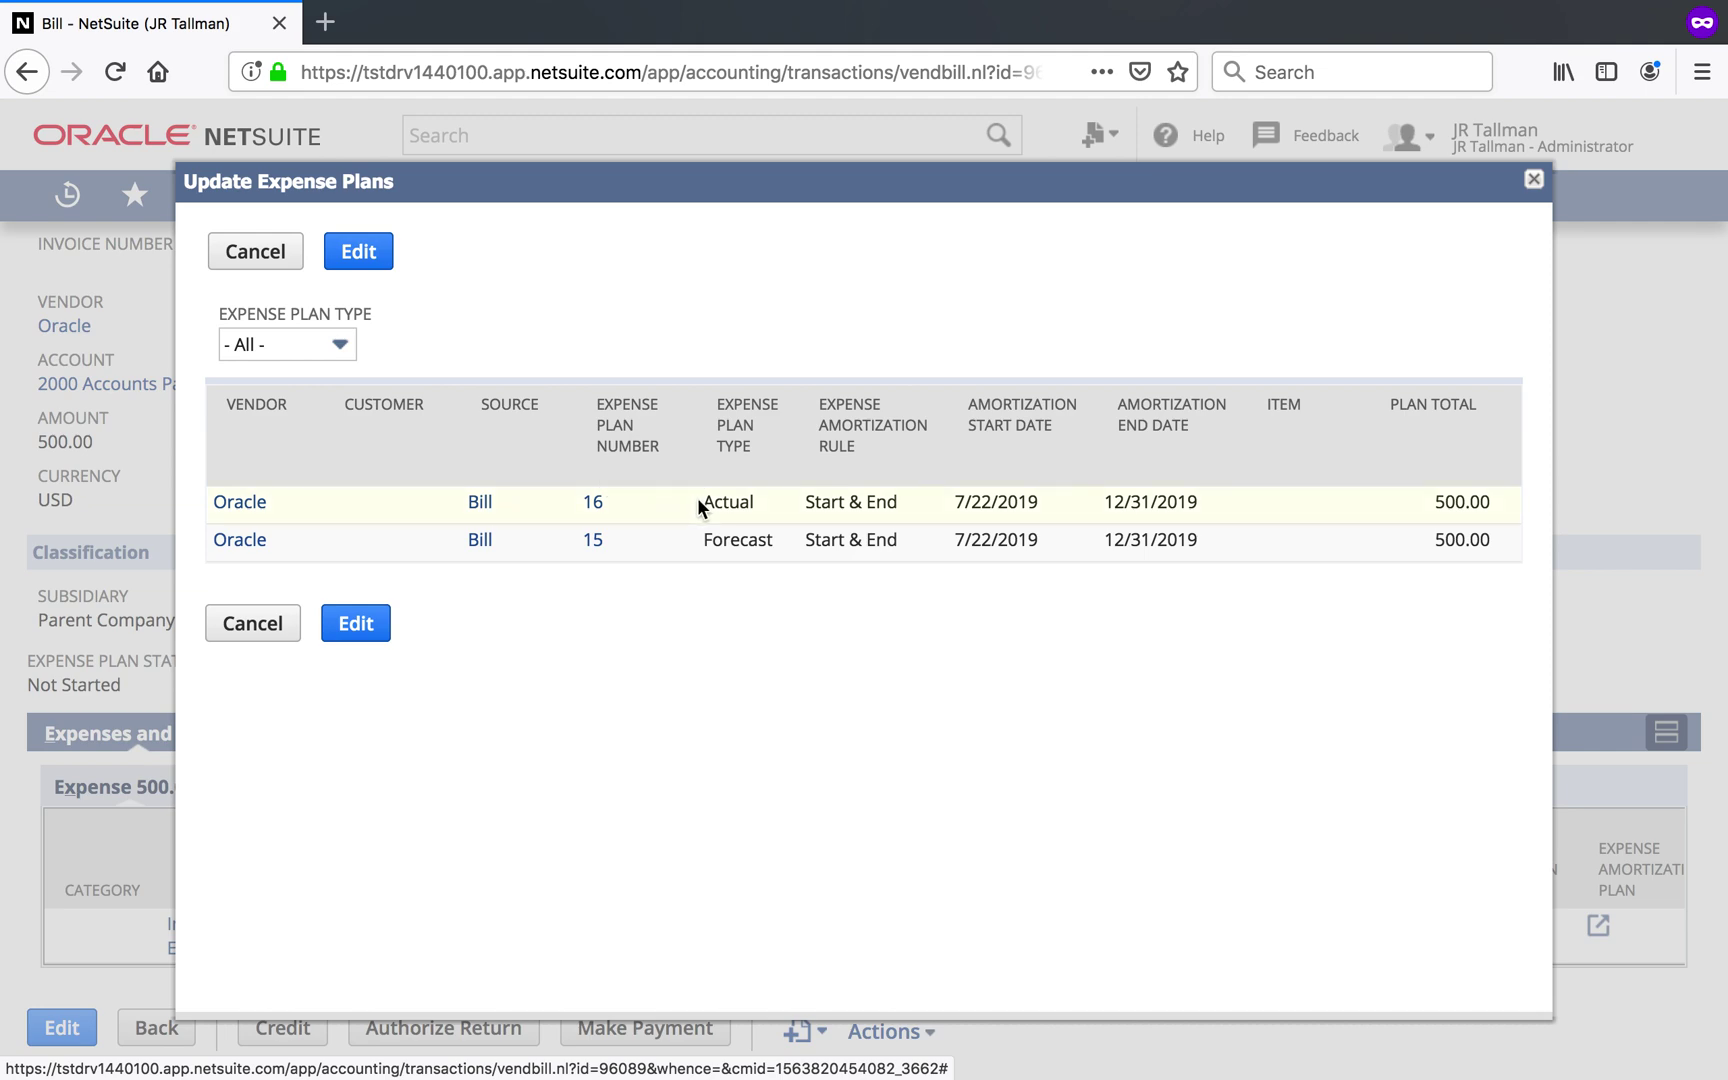
pyautogui.moveTo(700, 502); pyautogui.dragTo(752, 499)
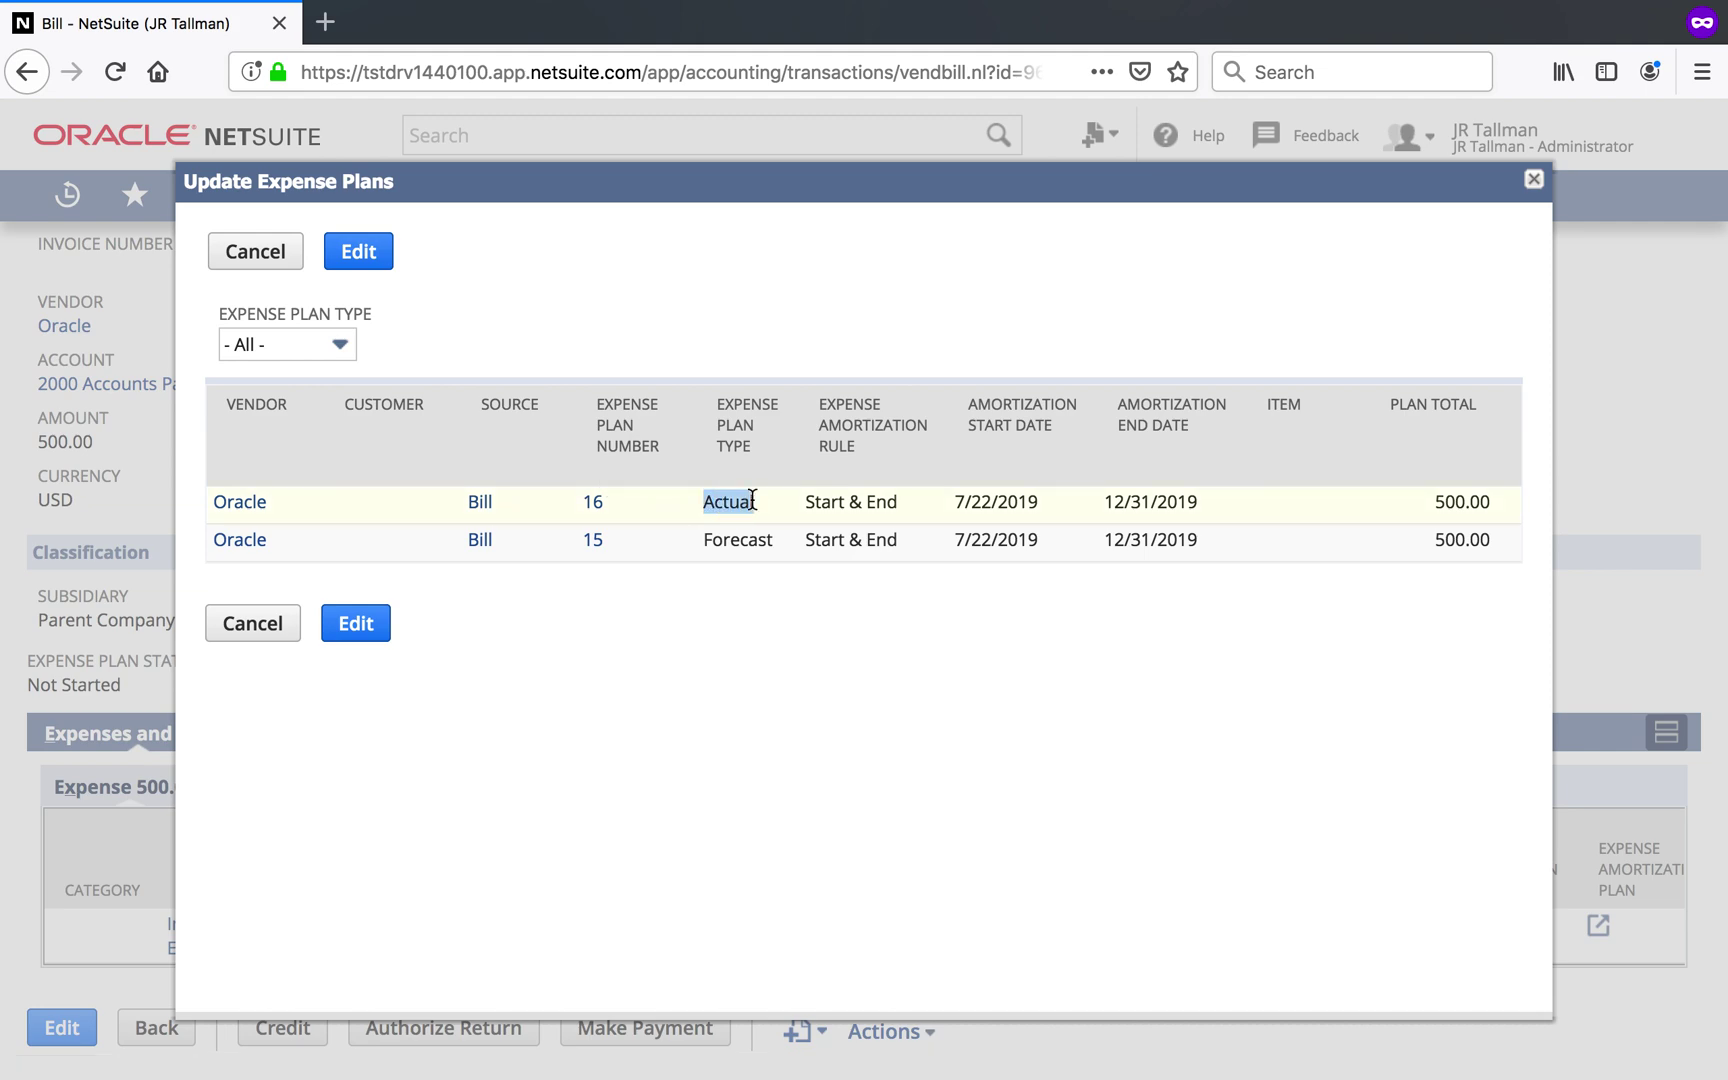
# Step: Open expense plan 16, review its Jul–Dec 2019 planned expense rows, and close it
pyautogui.click(595, 503)
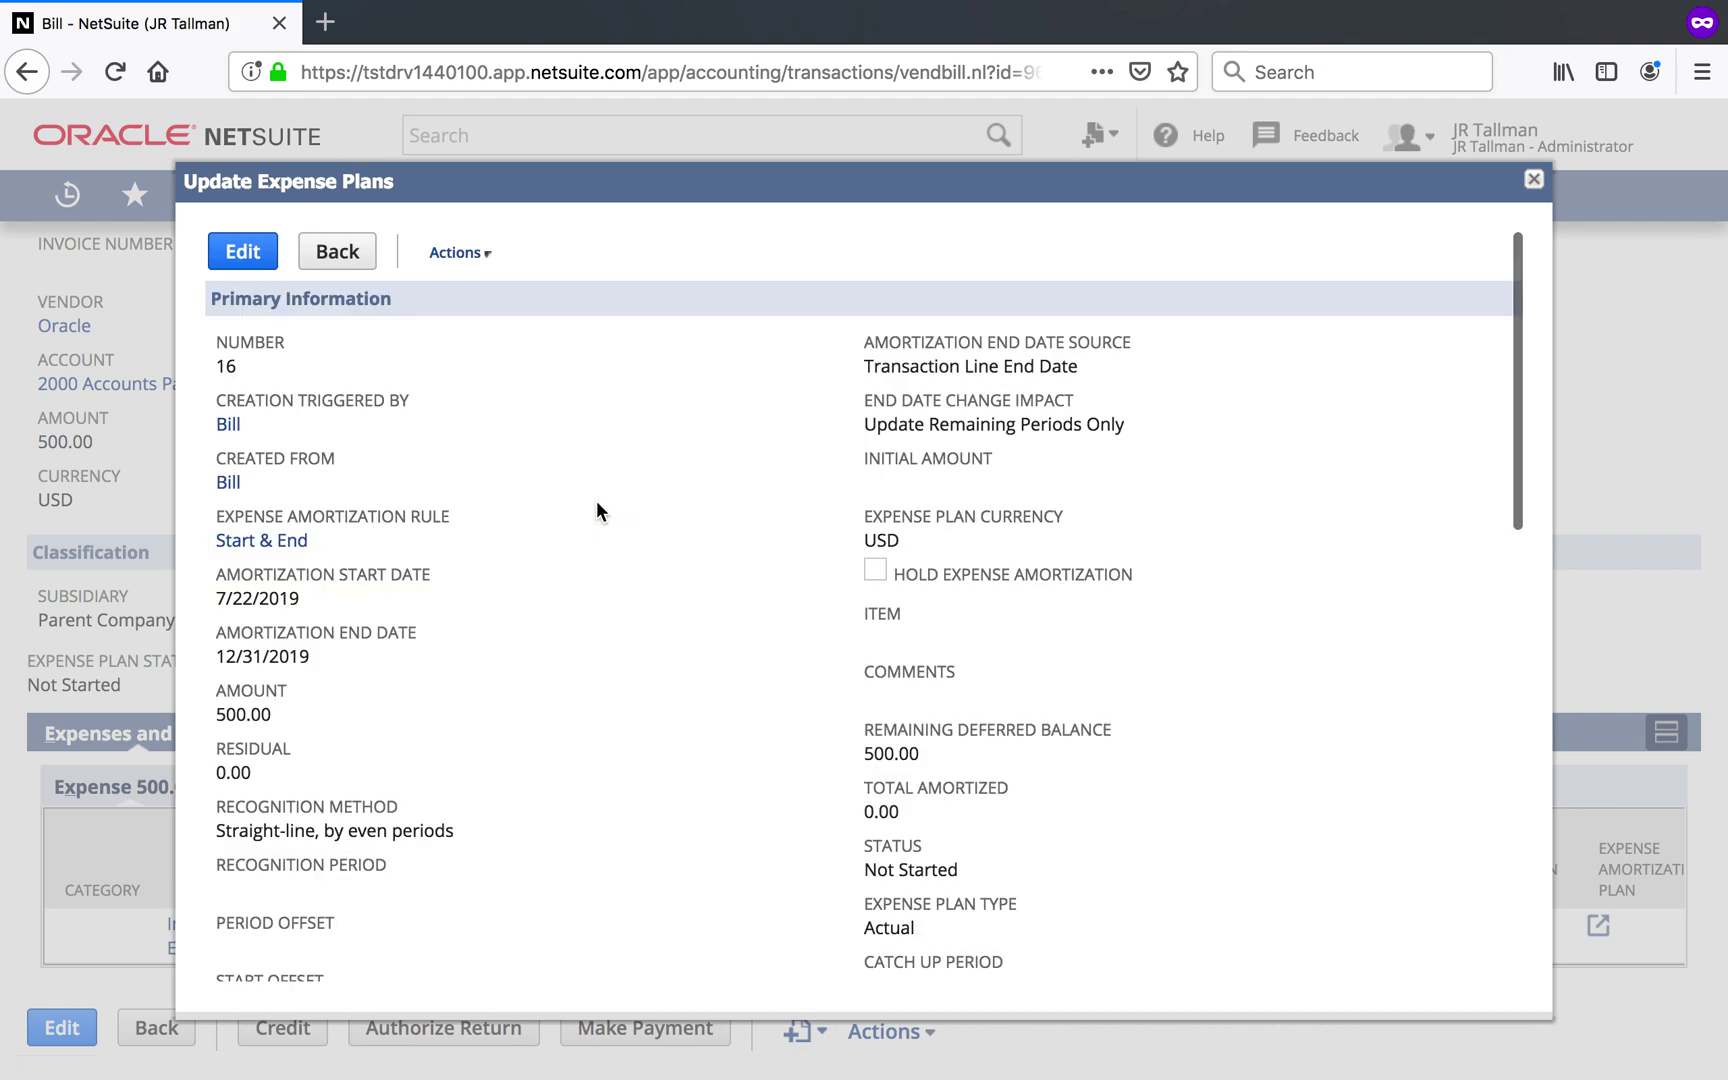
pyautogui.scroll(-5, 597, 508)
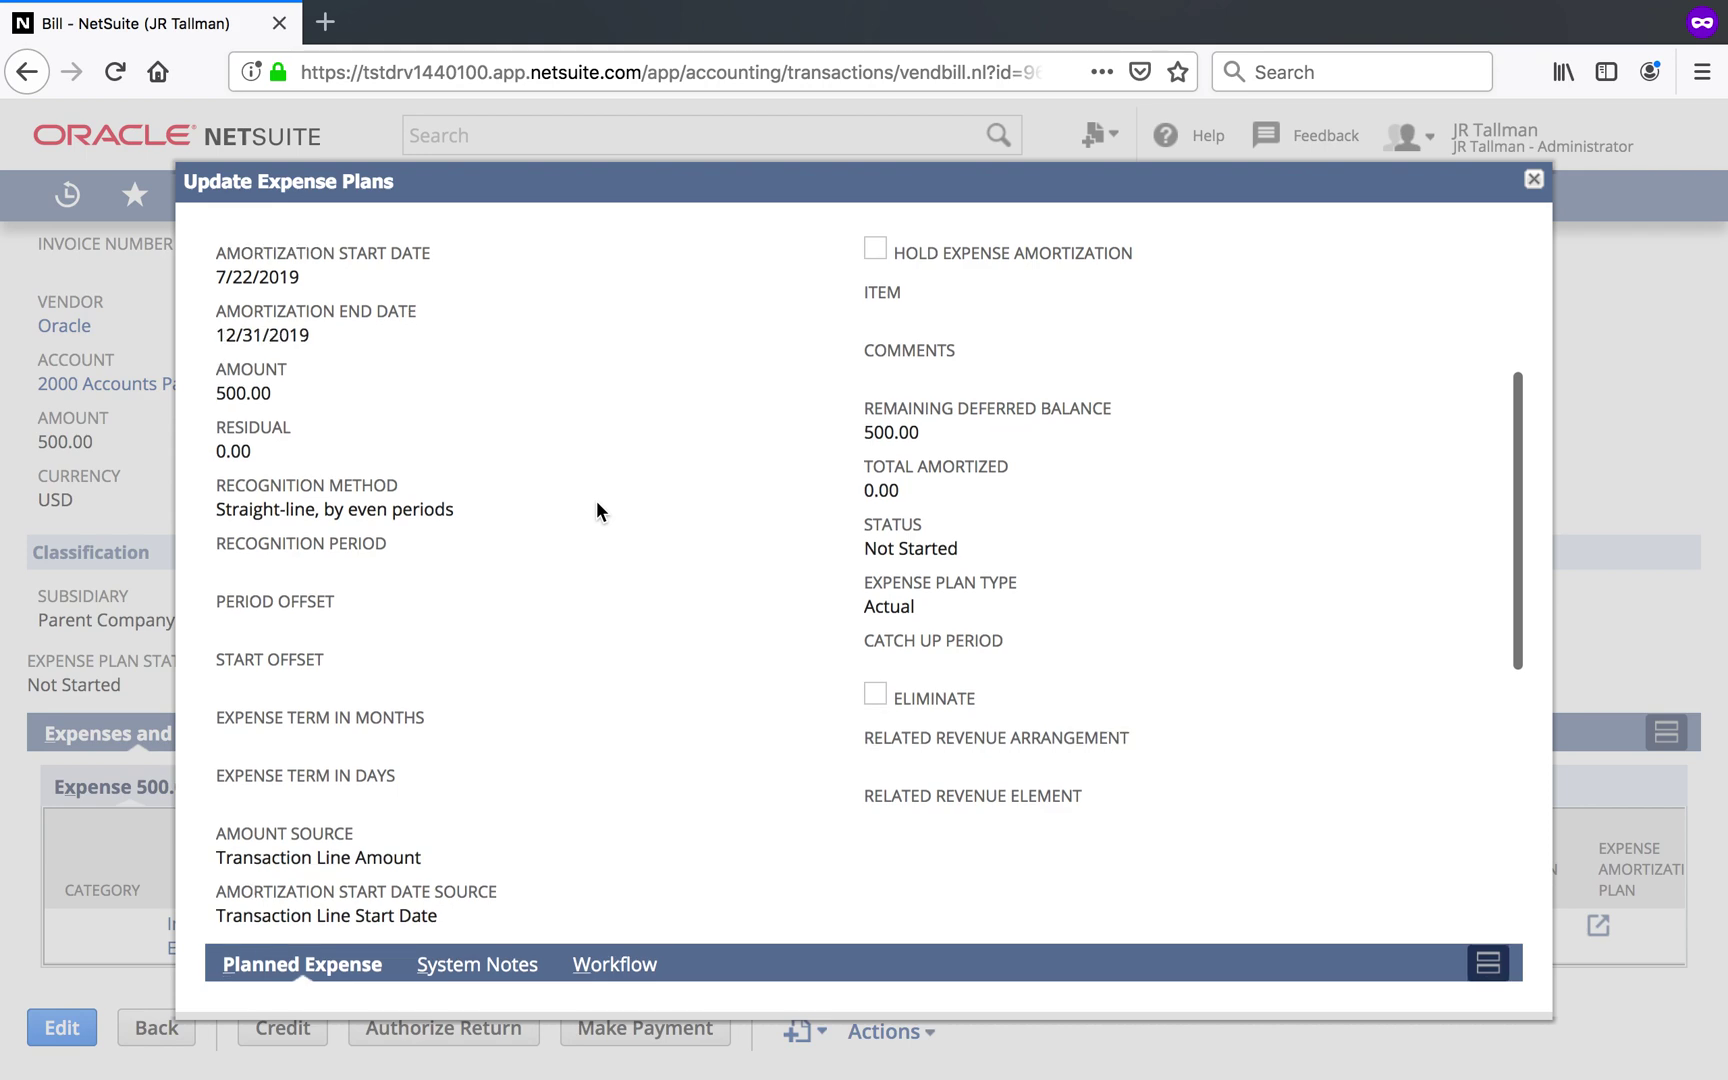
pyautogui.scroll(-5, 597, 508)
pyautogui.scroll(-3, 597, 508)
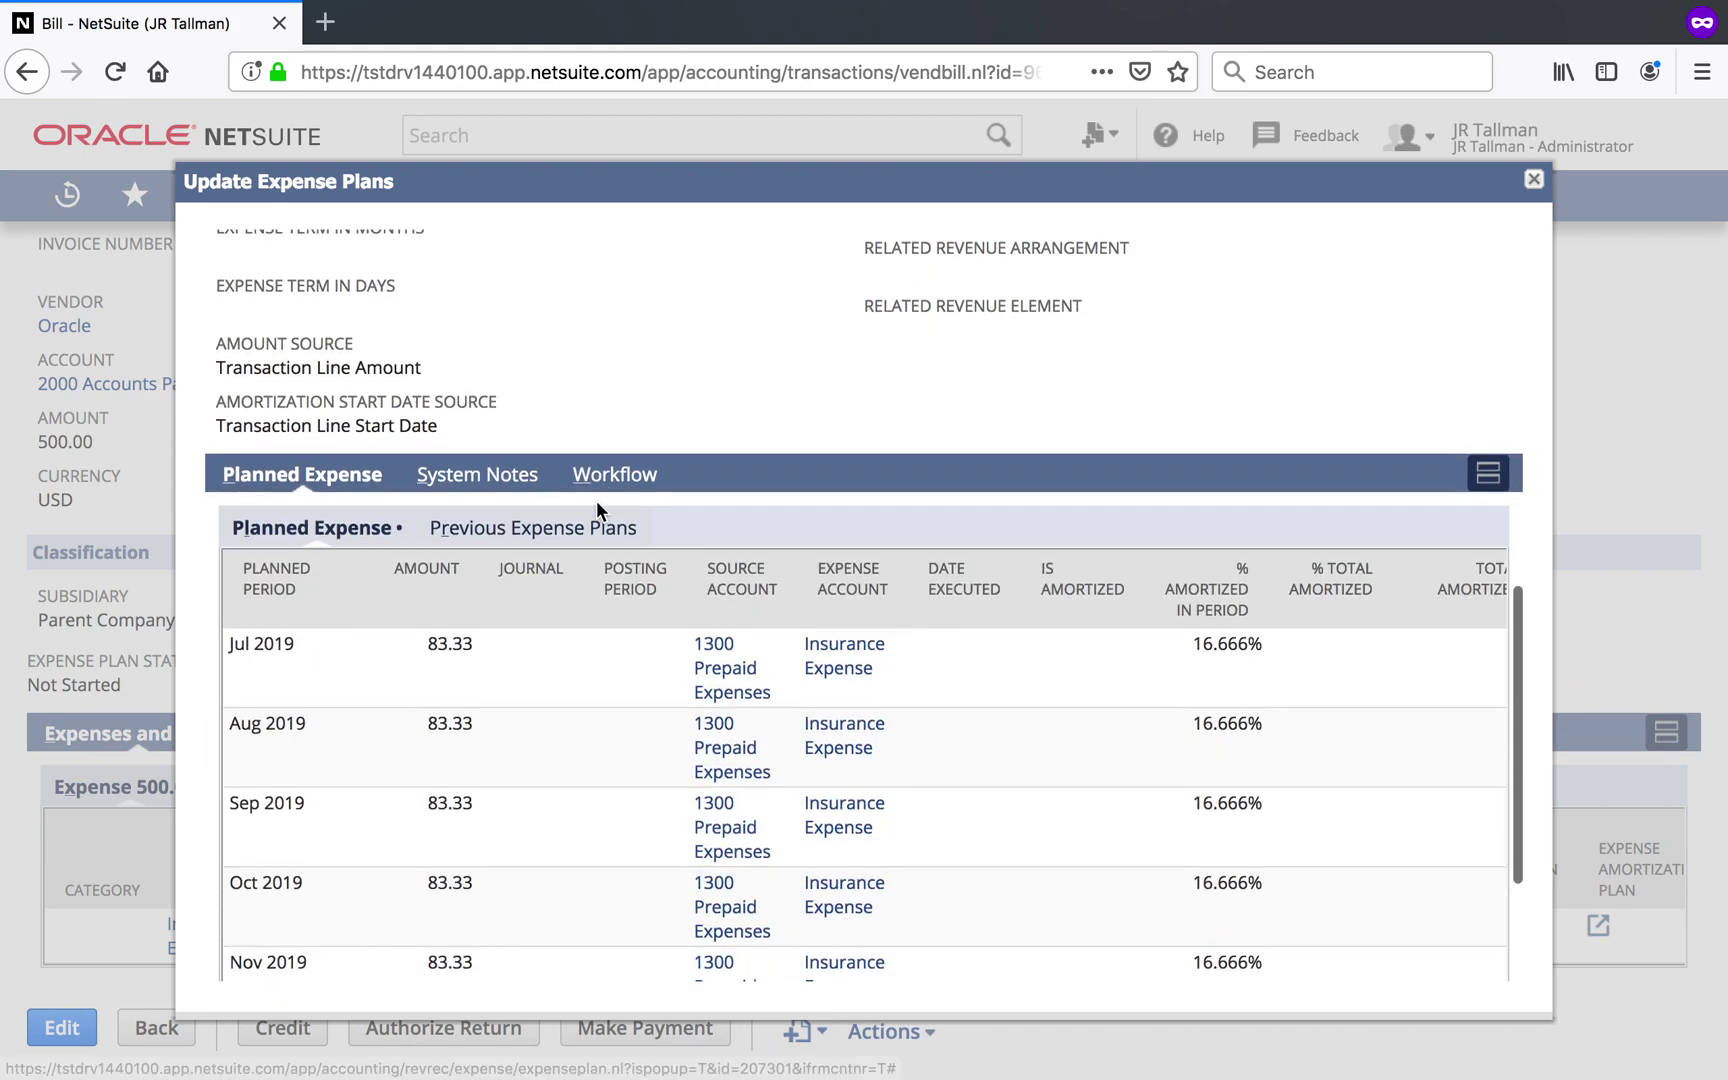
pyautogui.scroll(-3, 597, 510)
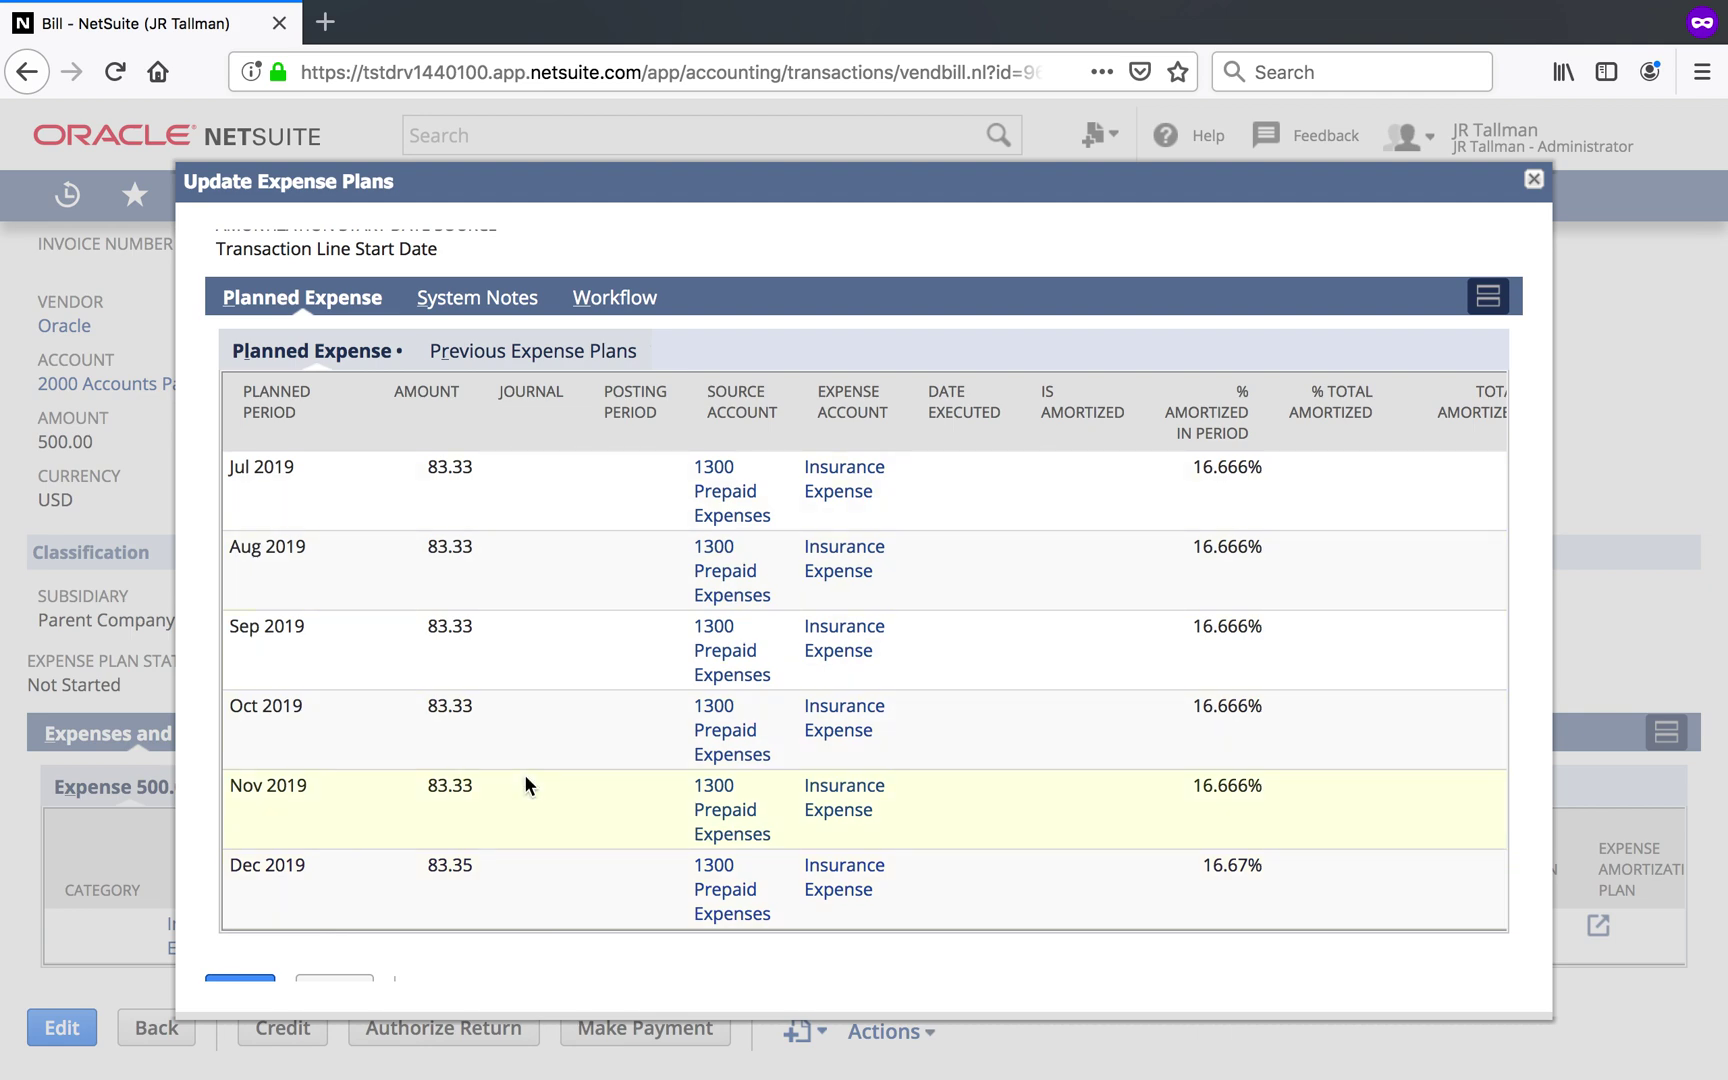
pyautogui.scroll(-1, 524, 774)
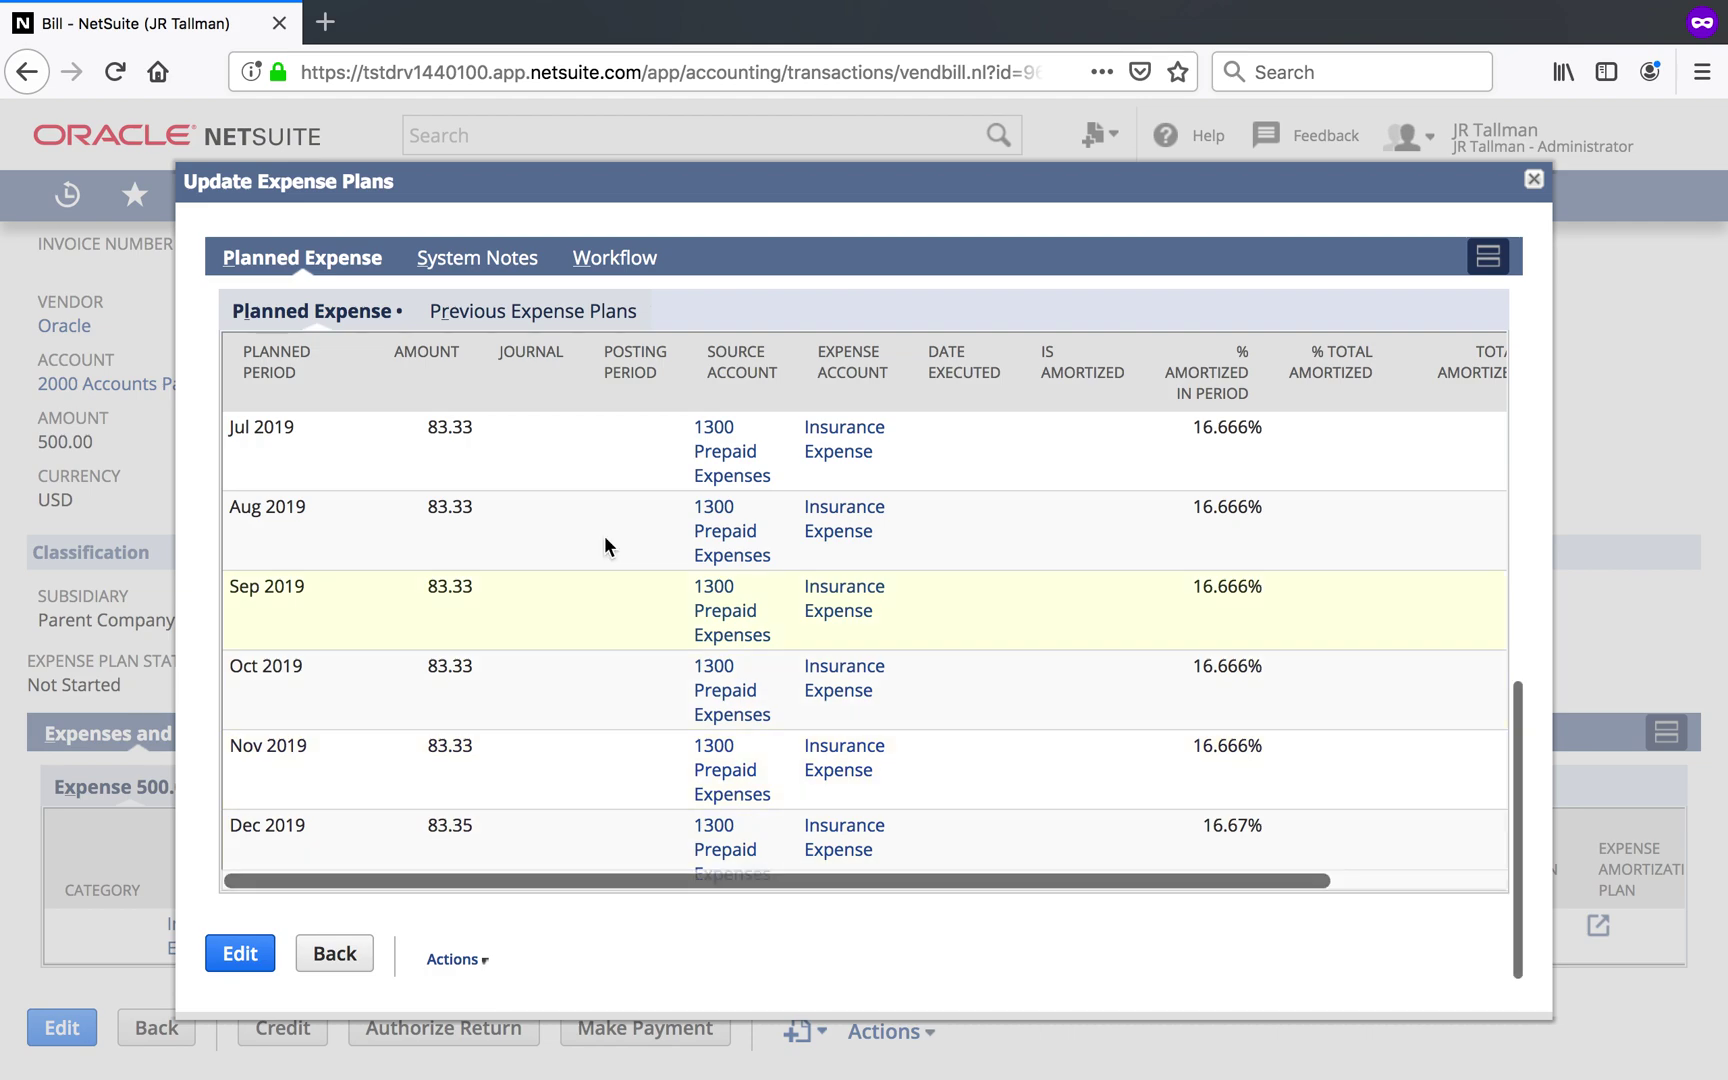
pyautogui.scroll(3, 603, 535)
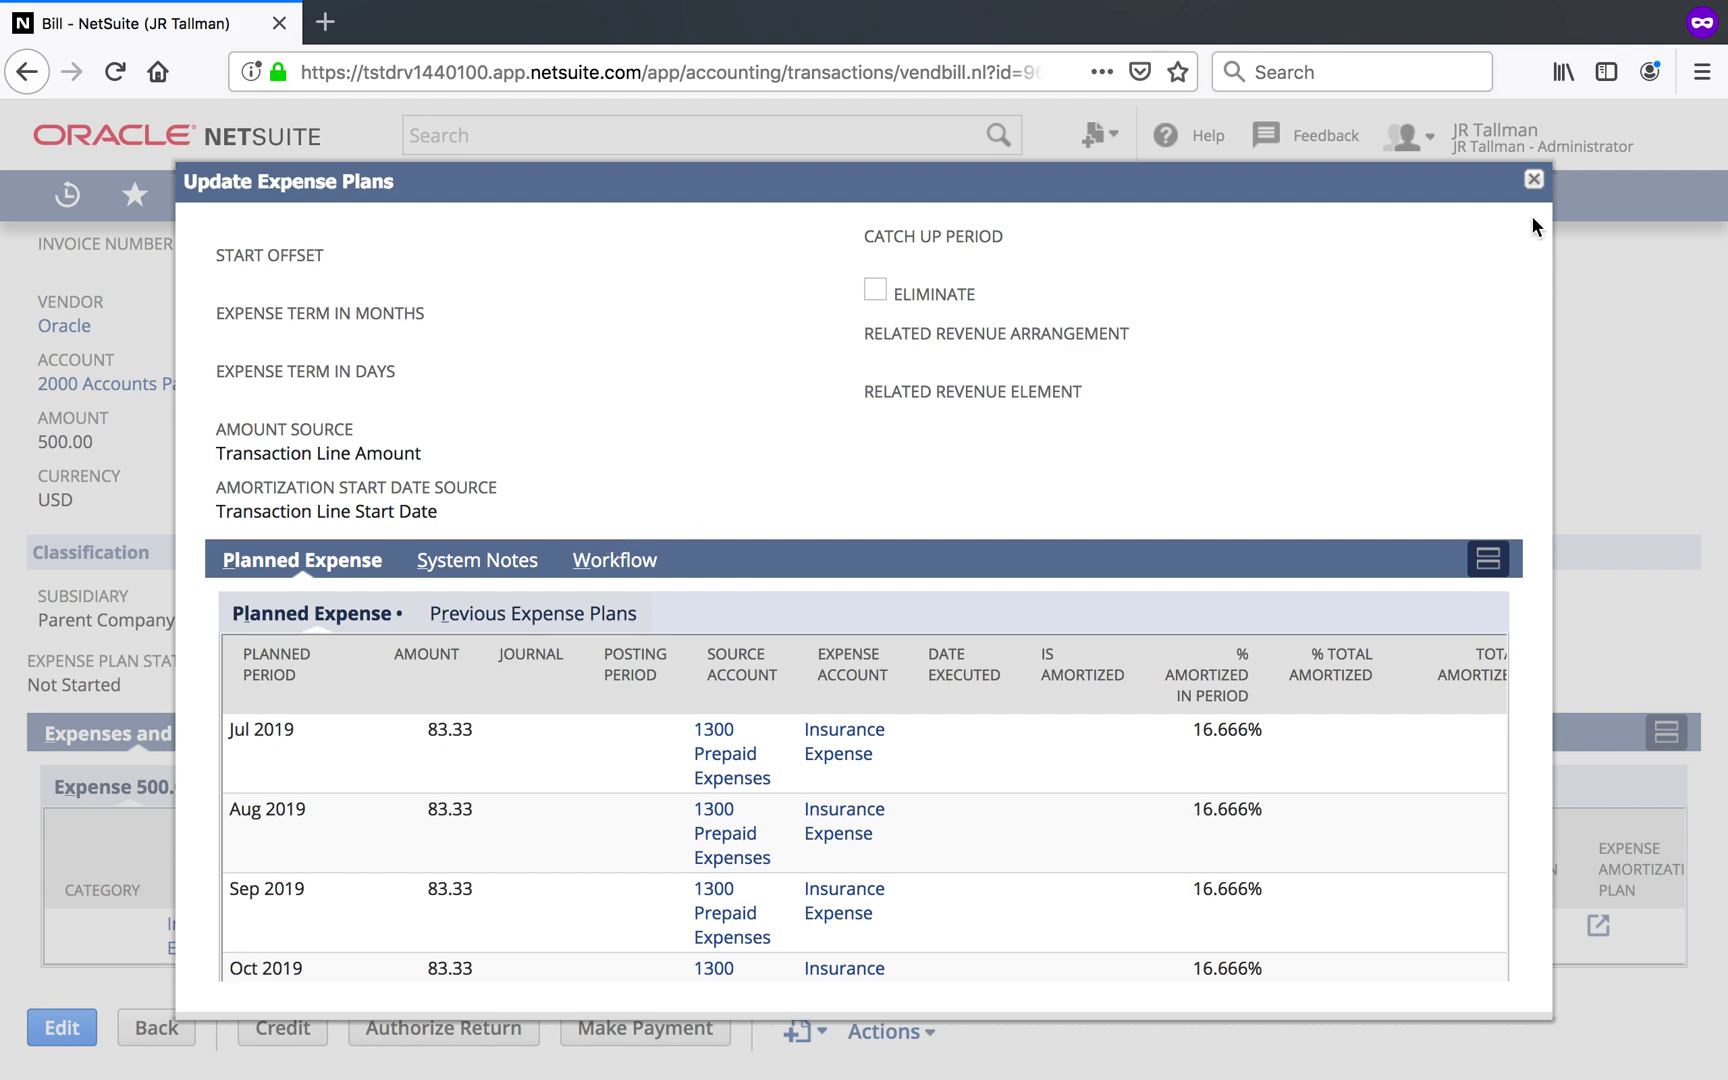
pyautogui.click(1533, 180)
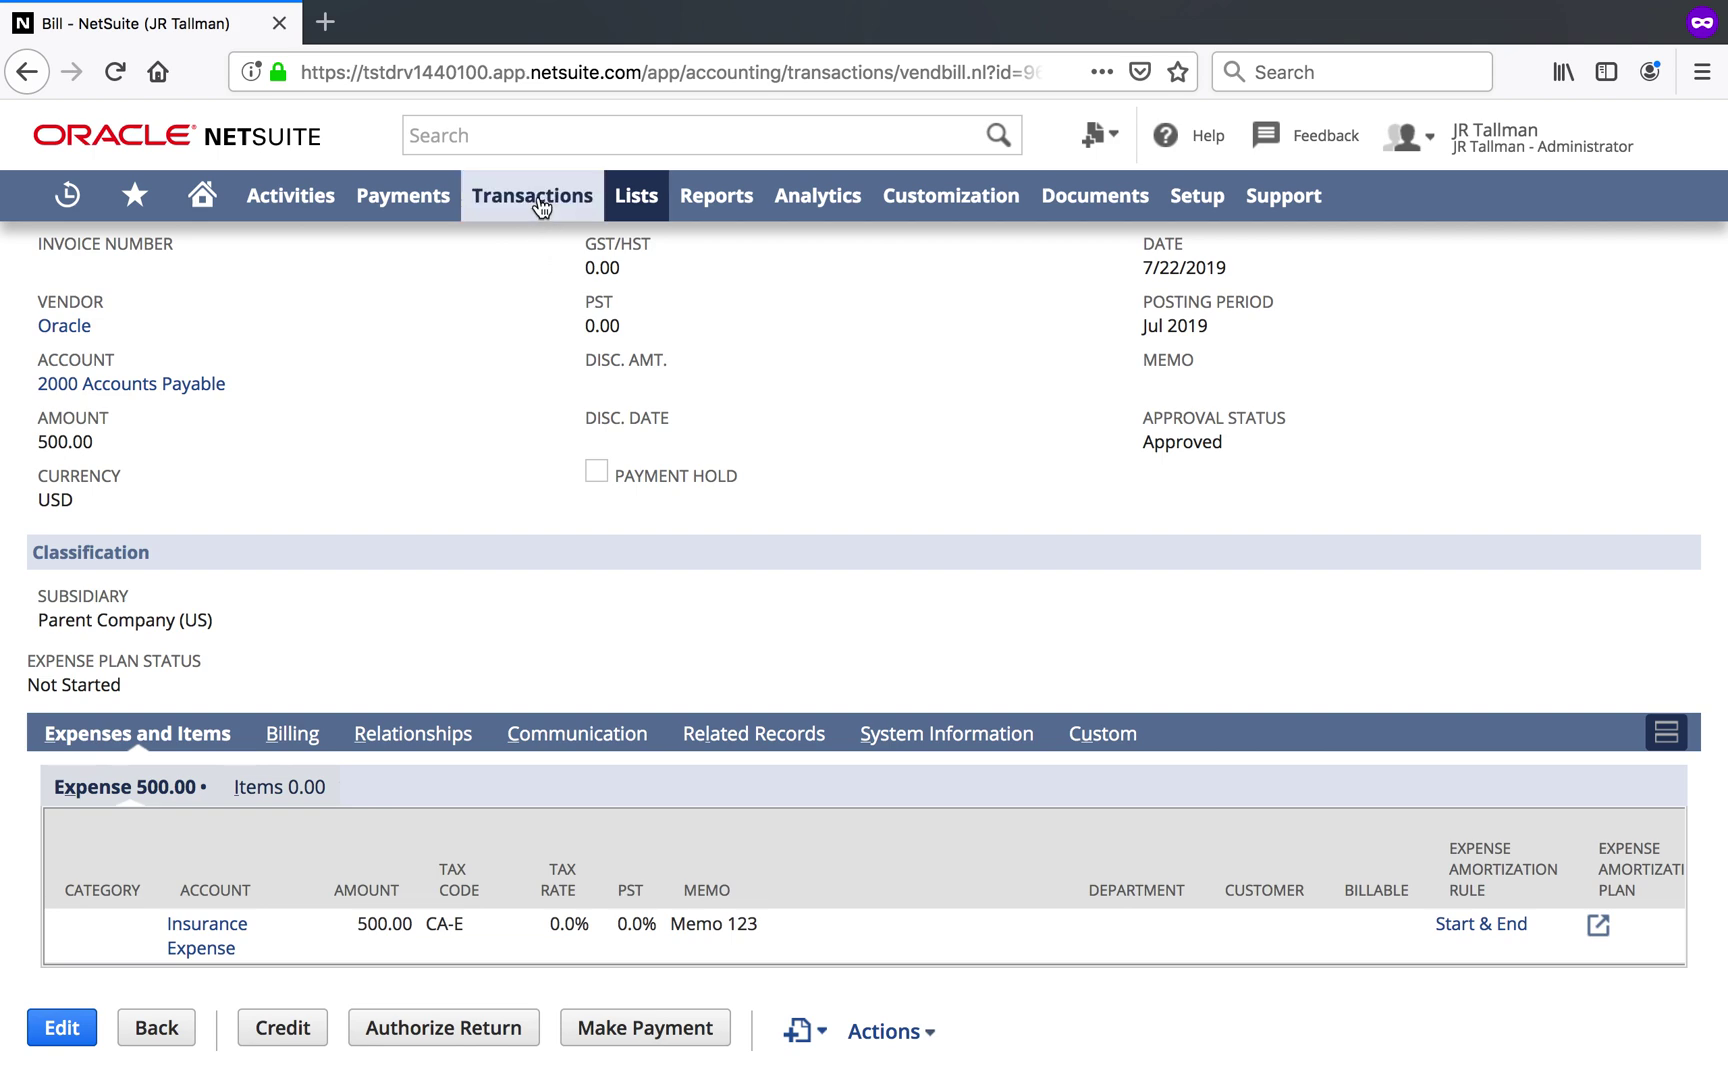
# Step: Run Schedule Amortization Journal Entries now from Transactions > Financial
pyautogui.moveTo(540, 205)
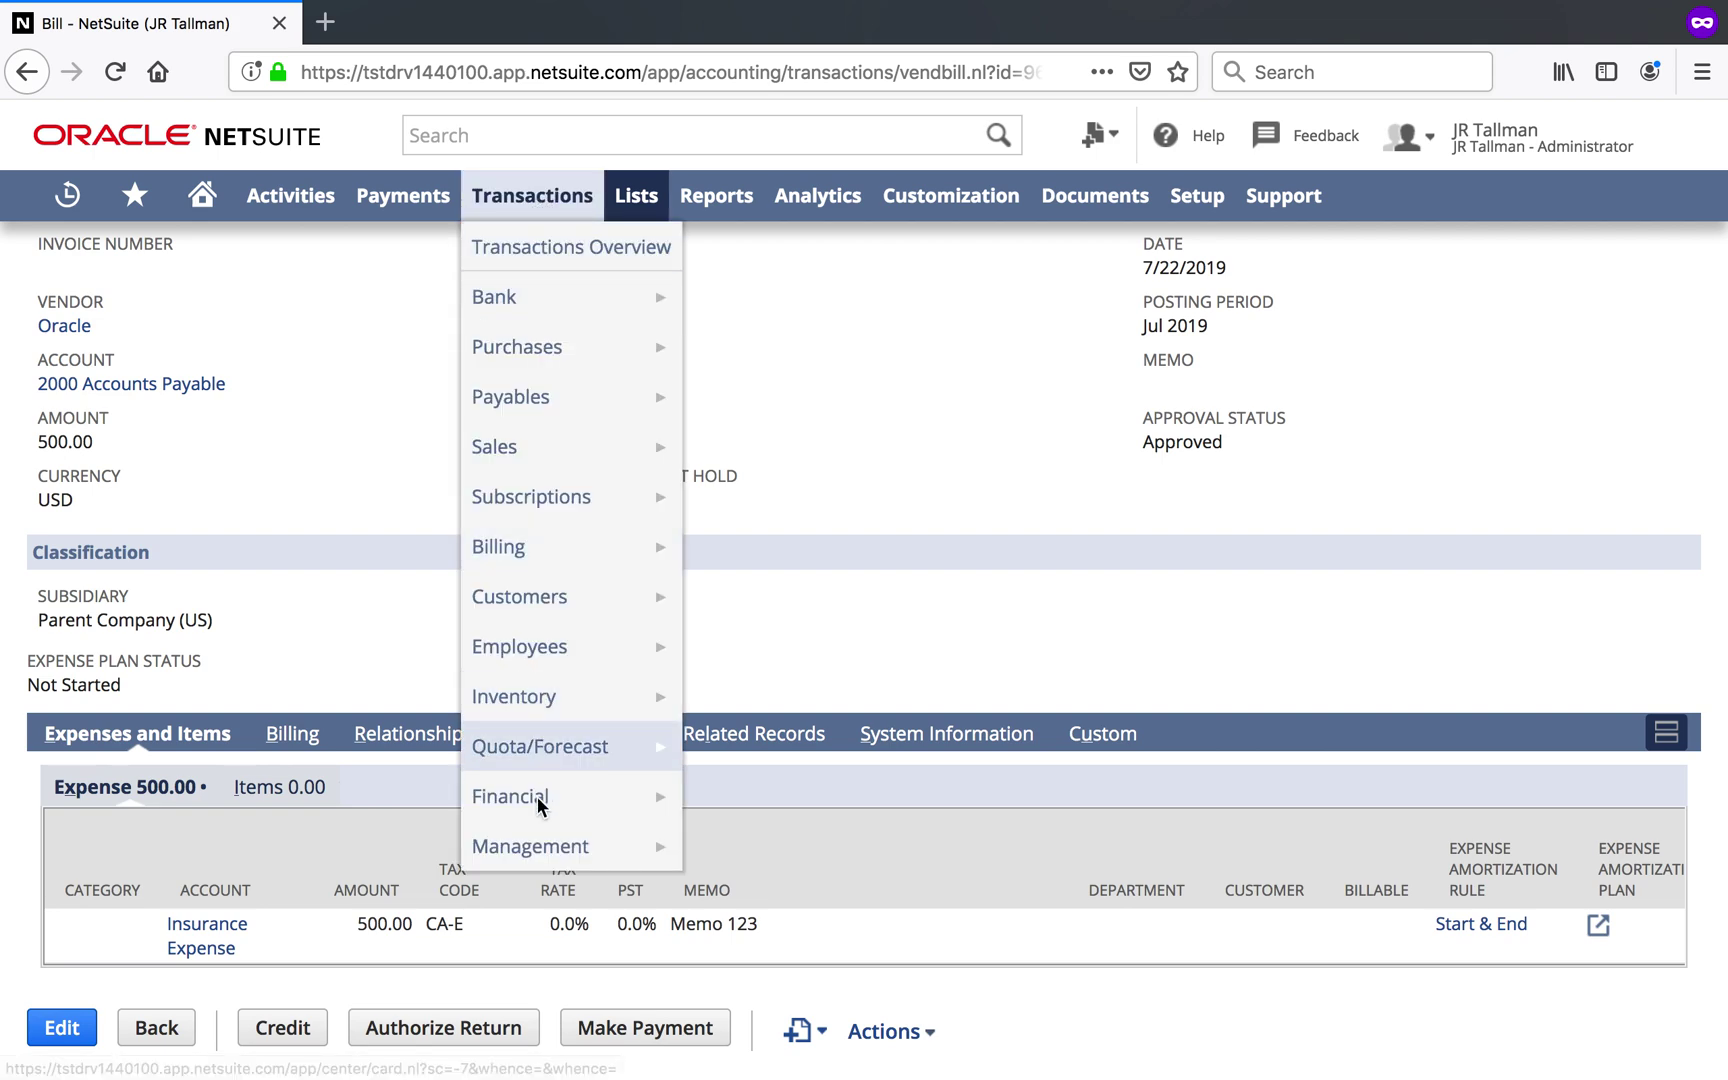
pyautogui.moveTo(537, 796)
pyautogui.moveTo(810, 745)
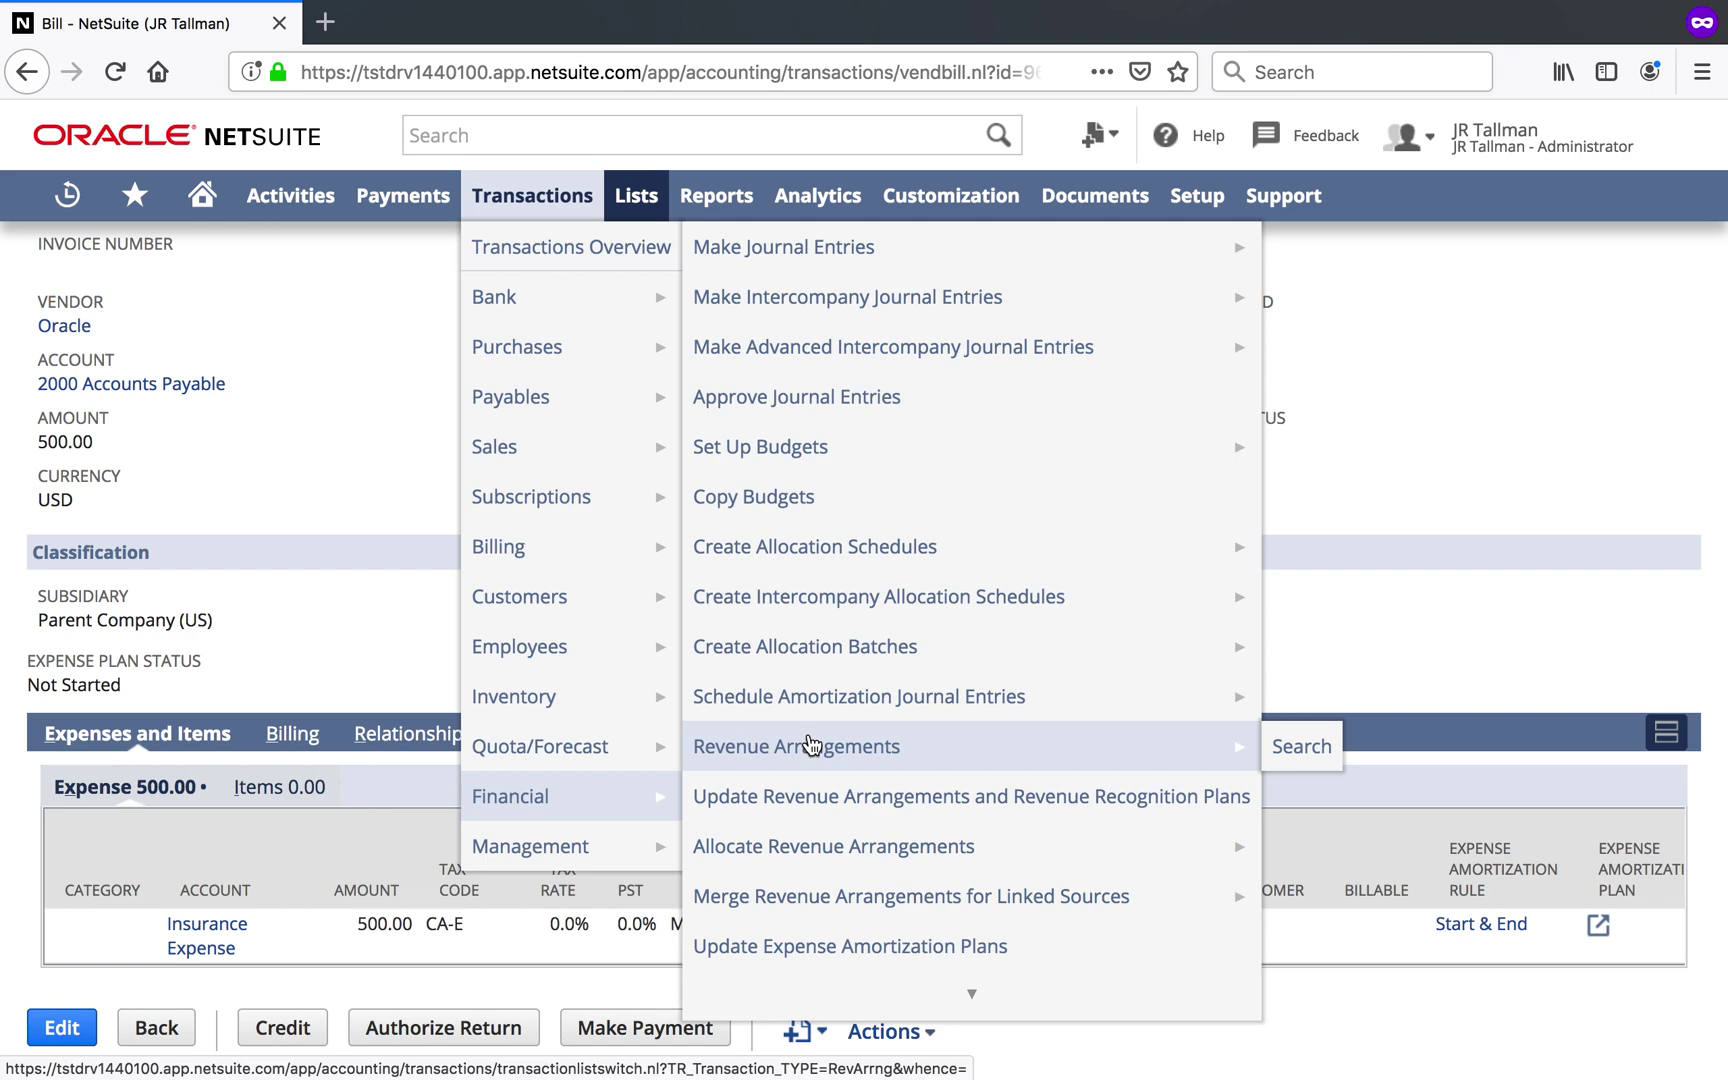
pyautogui.moveTo(892, 703)
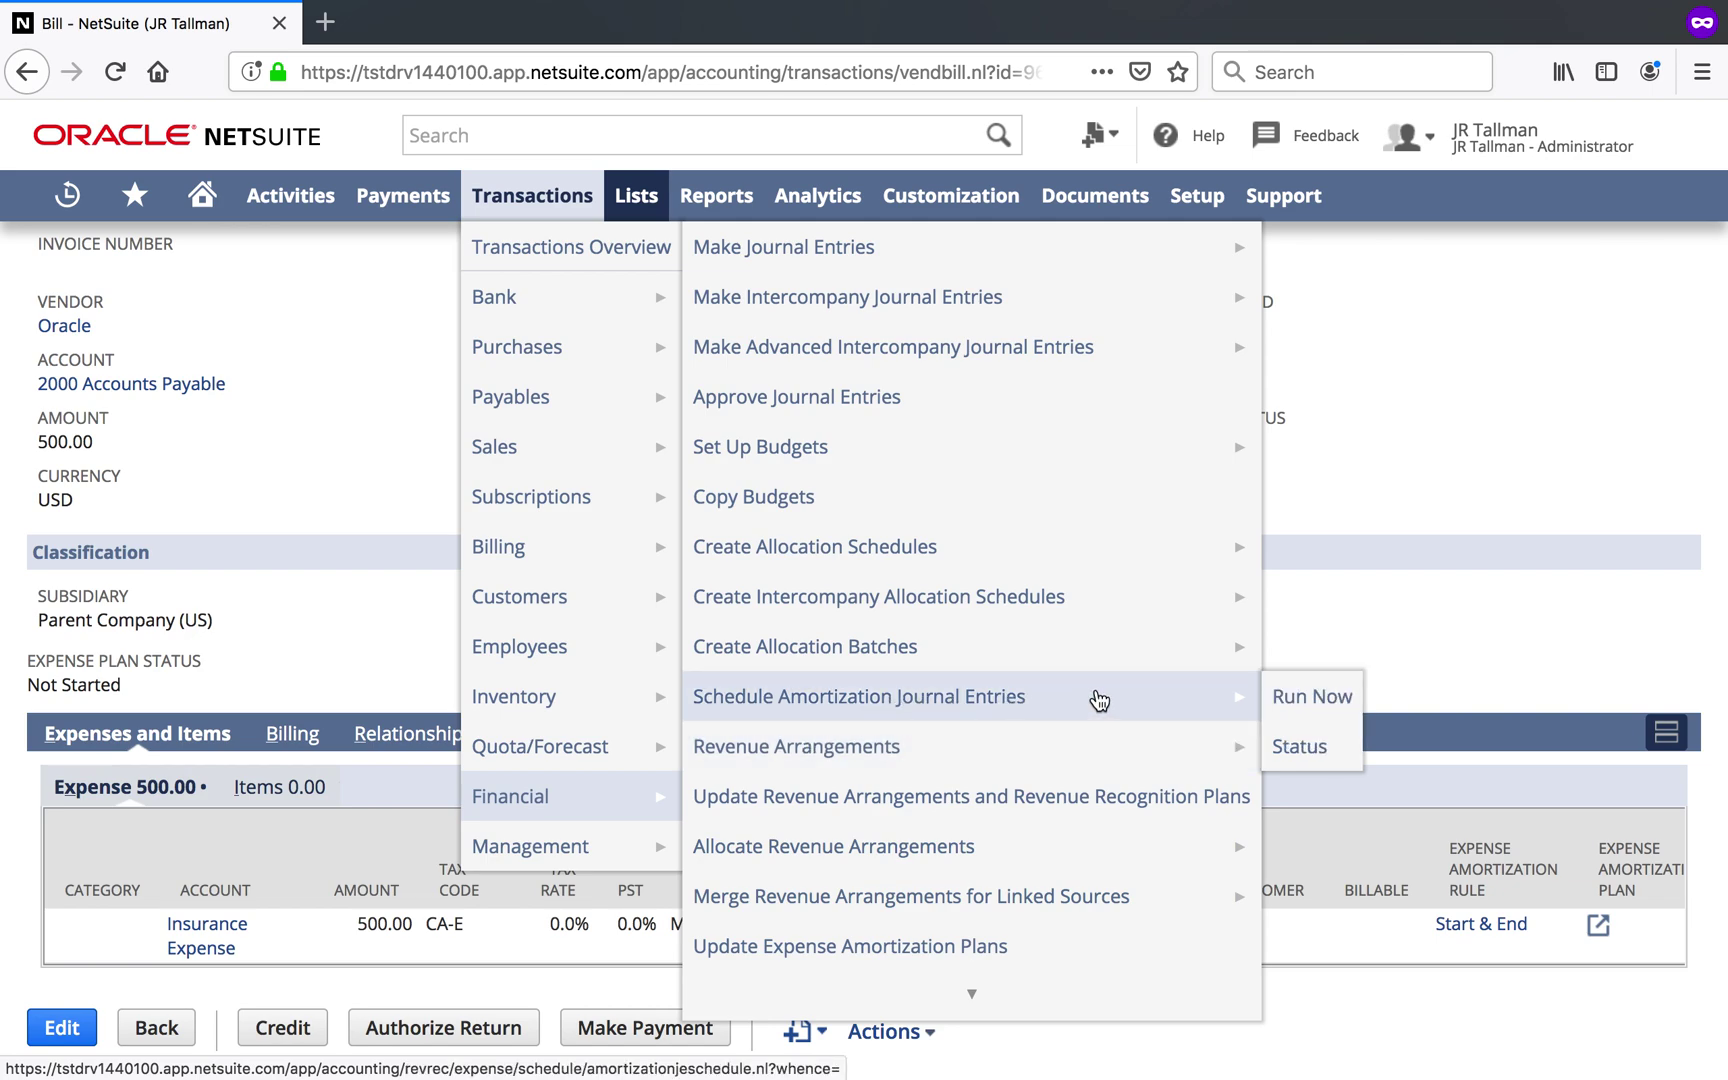
pyautogui.click(1303, 694)
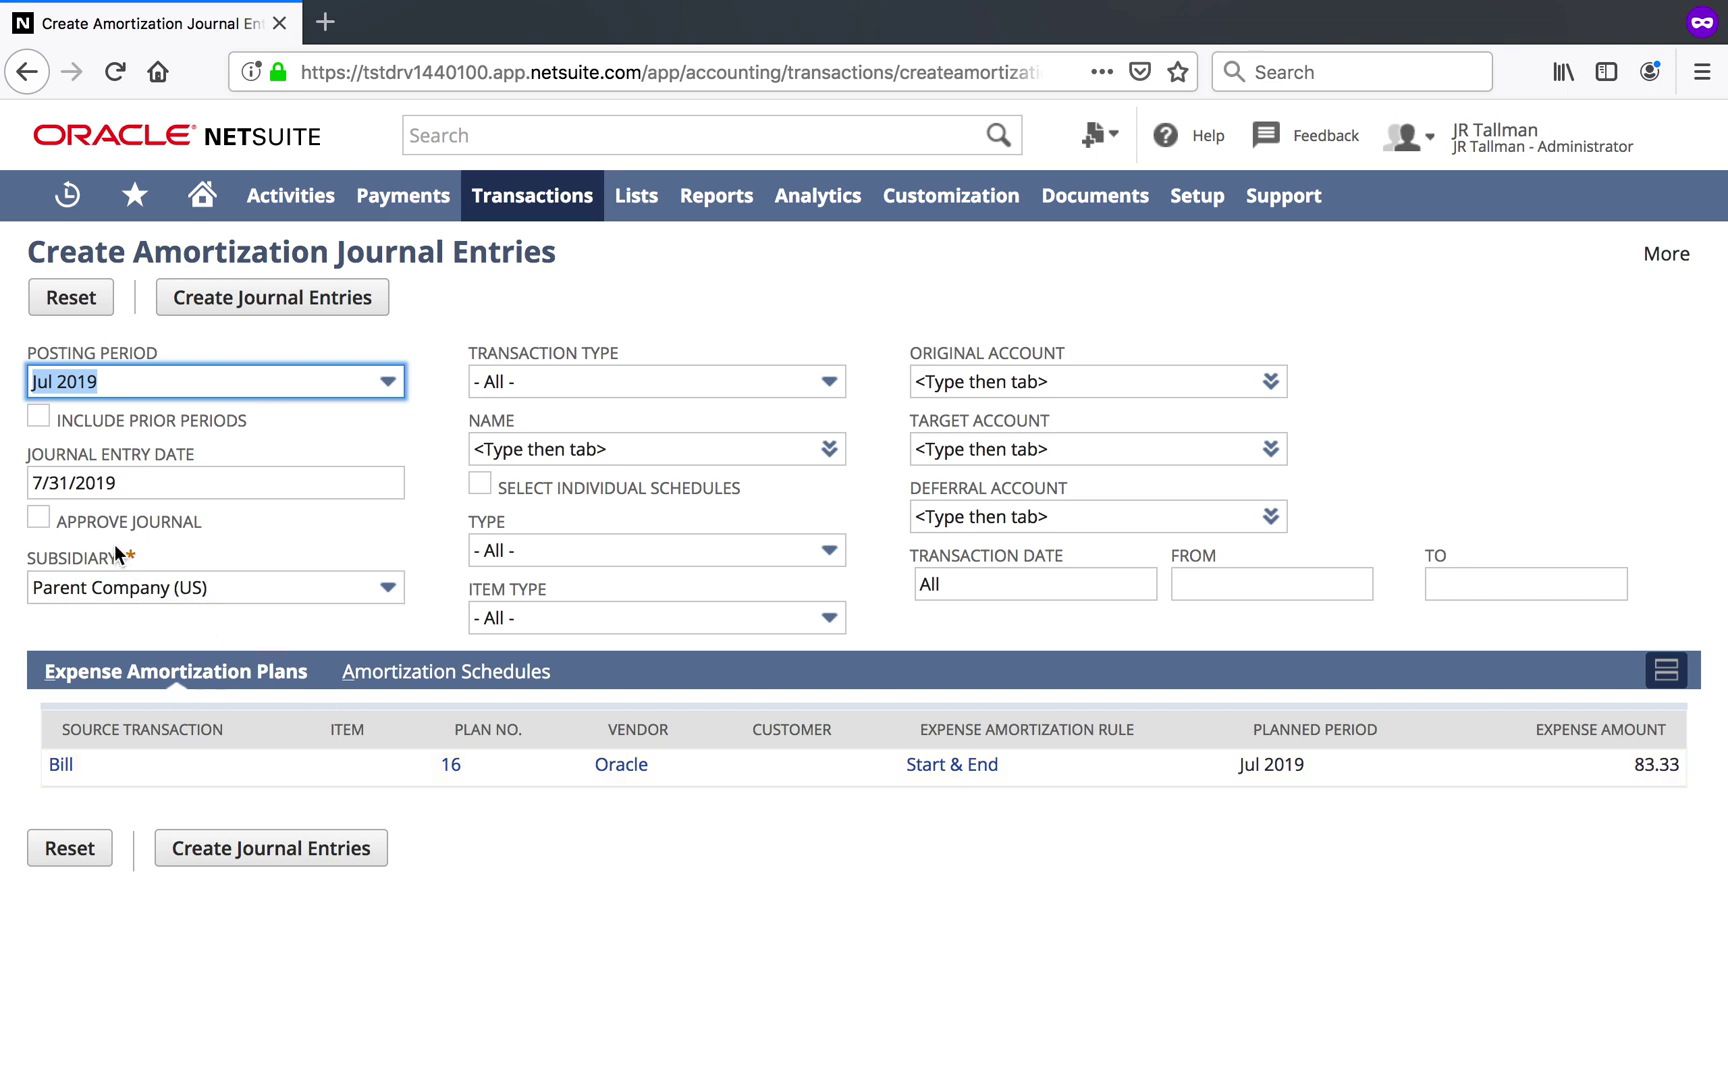
# Step: Create the July 2019 amortization journal with Approve Journal checked, then refresh the job status
pyautogui.click(40, 519)
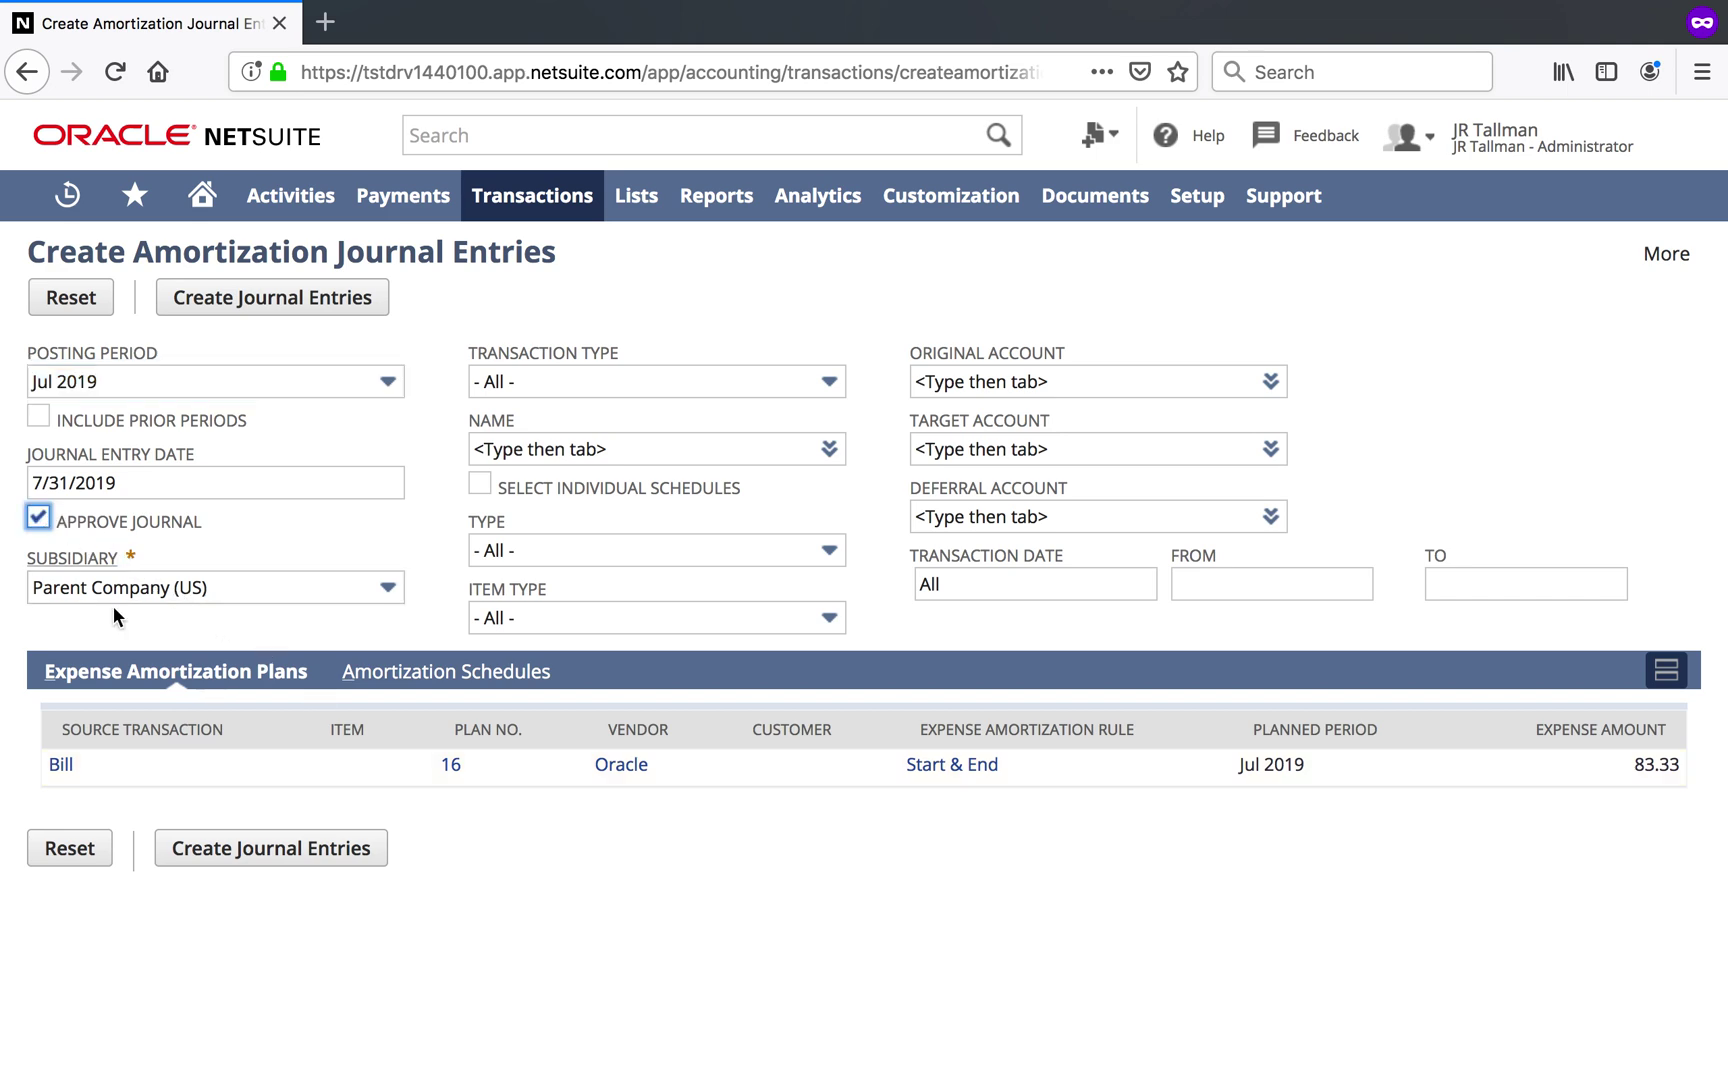
pyautogui.click(268, 848)
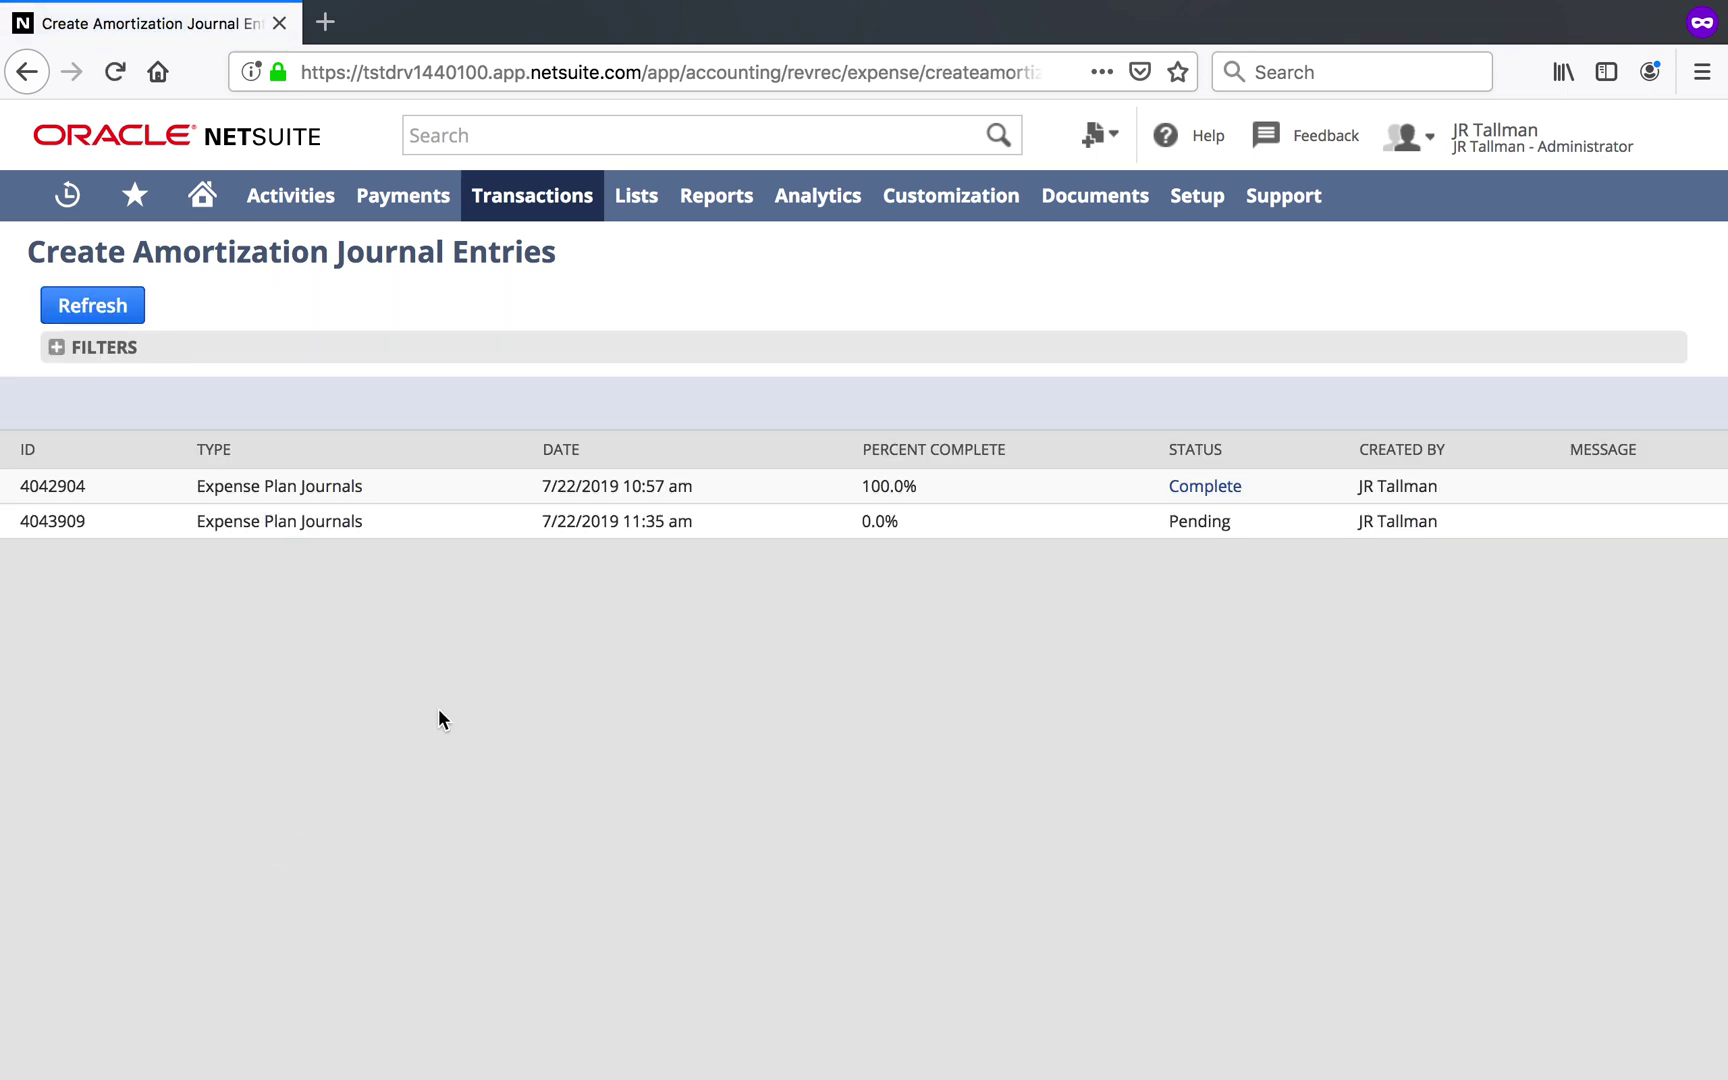
pyautogui.click(97, 320)
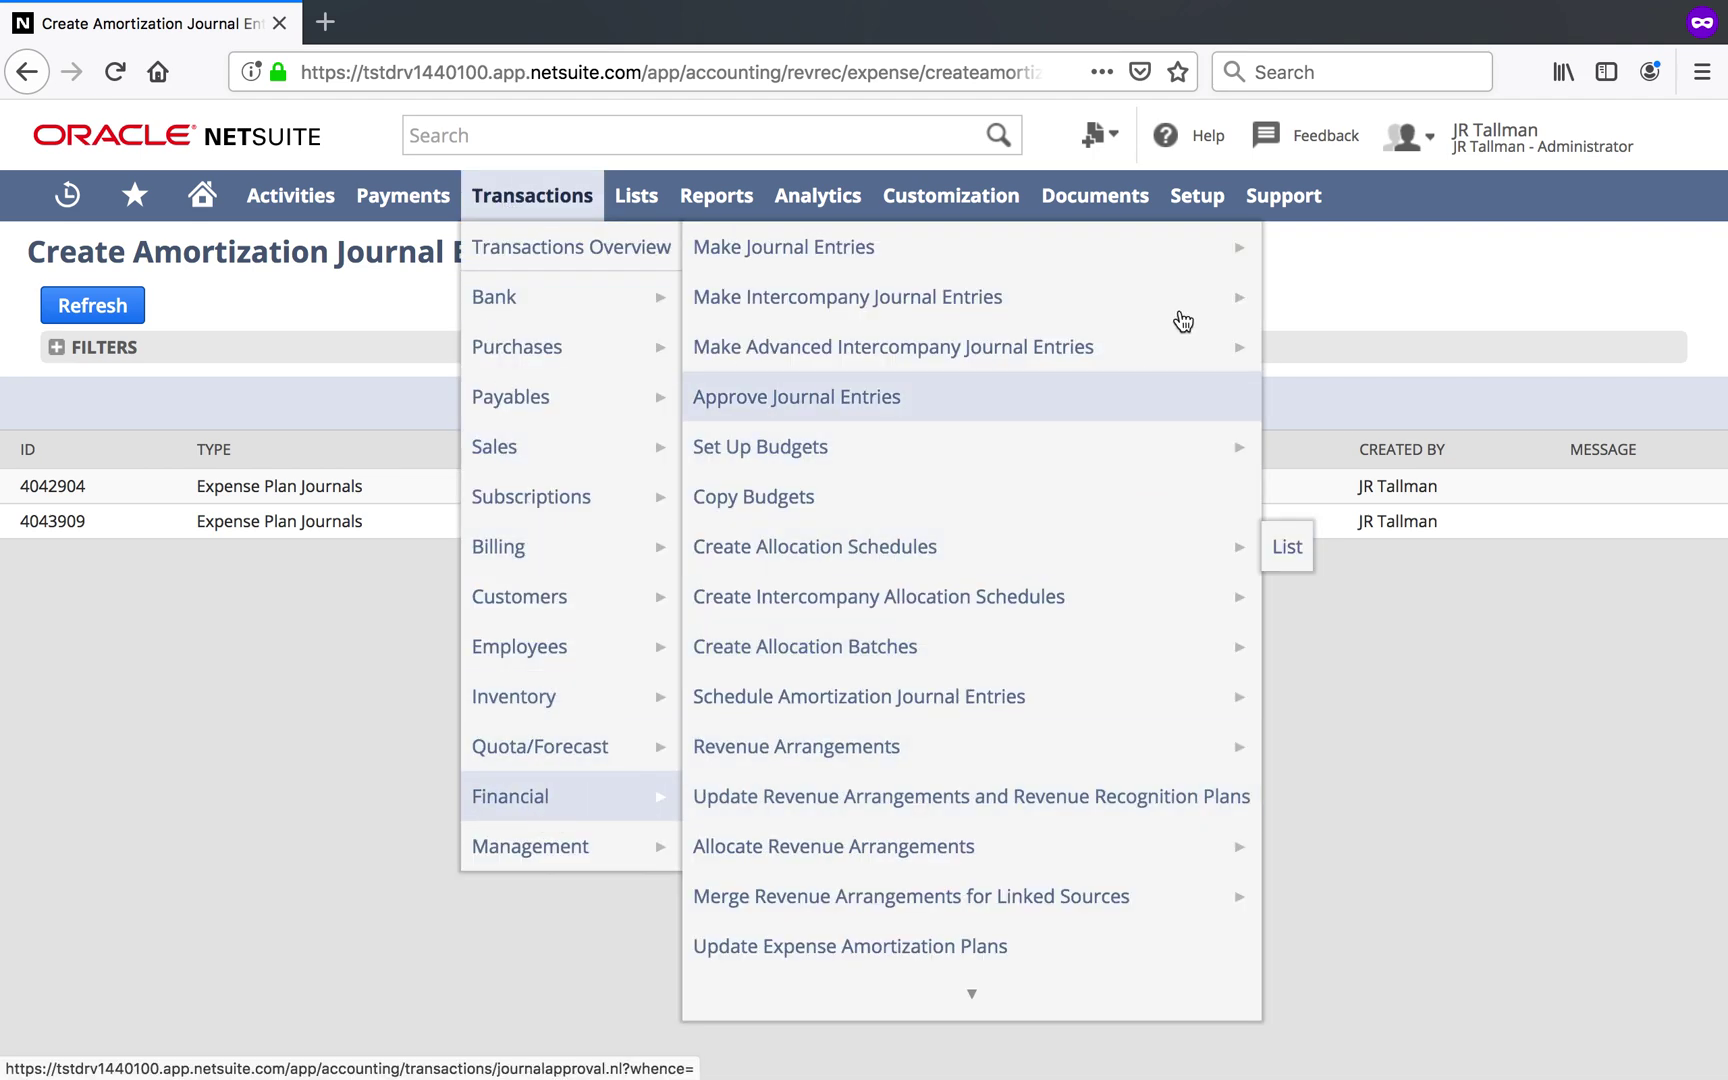
# Step: Open journal entry 229 and review its memo and the 83.33 Prepaid Expenses credit line
pyautogui.click(1281, 247)
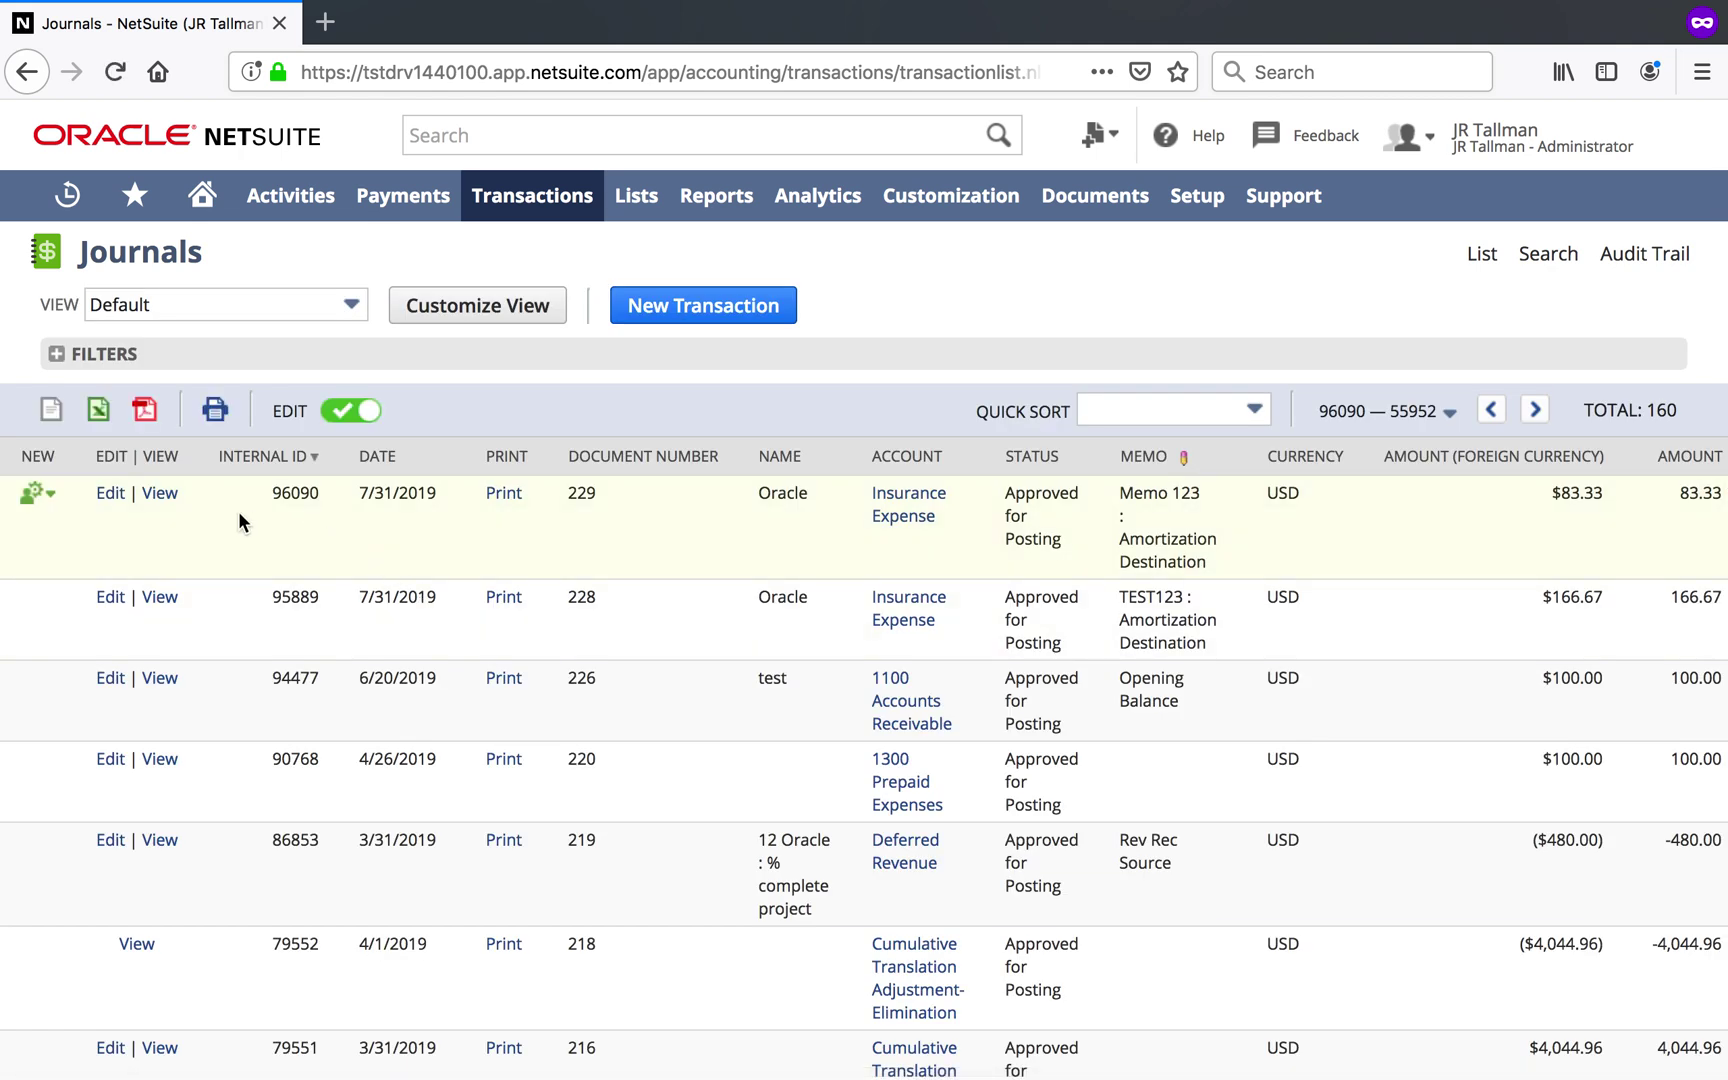
pyautogui.click(160, 494)
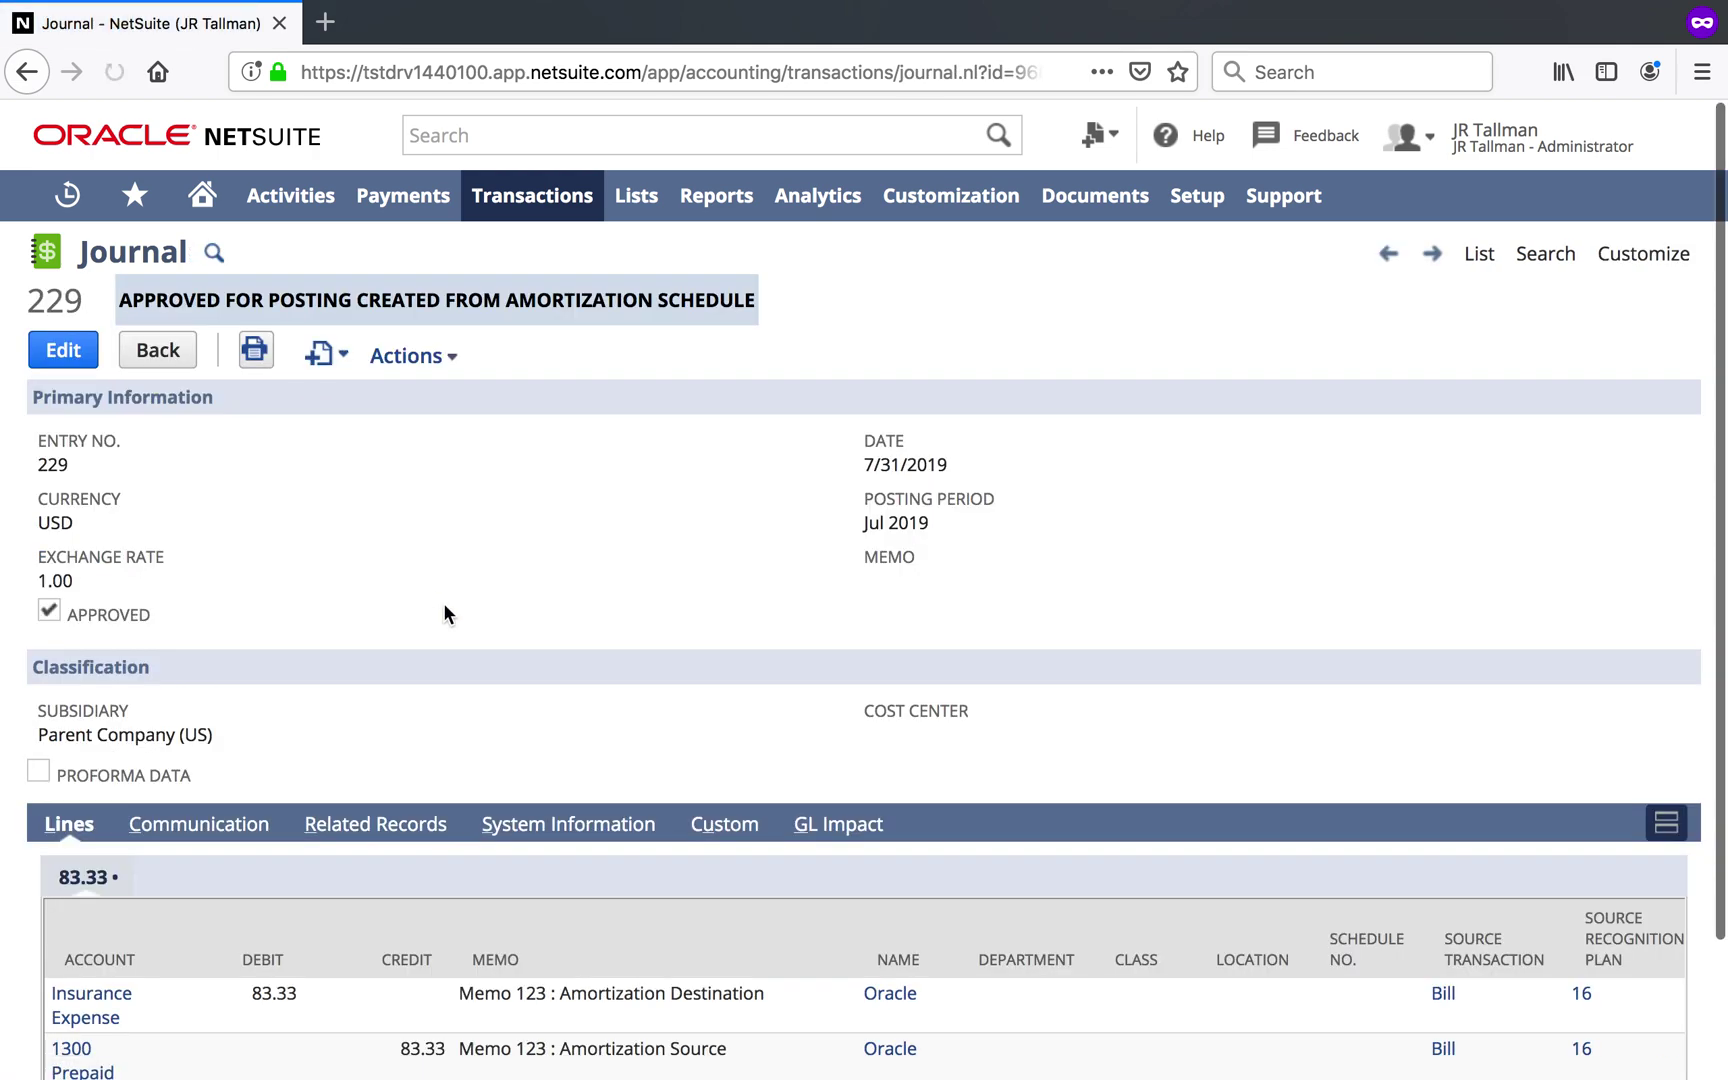
pyautogui.scroll(-2, 443, 602)
pyautogui.scroll(2, 443, 602)
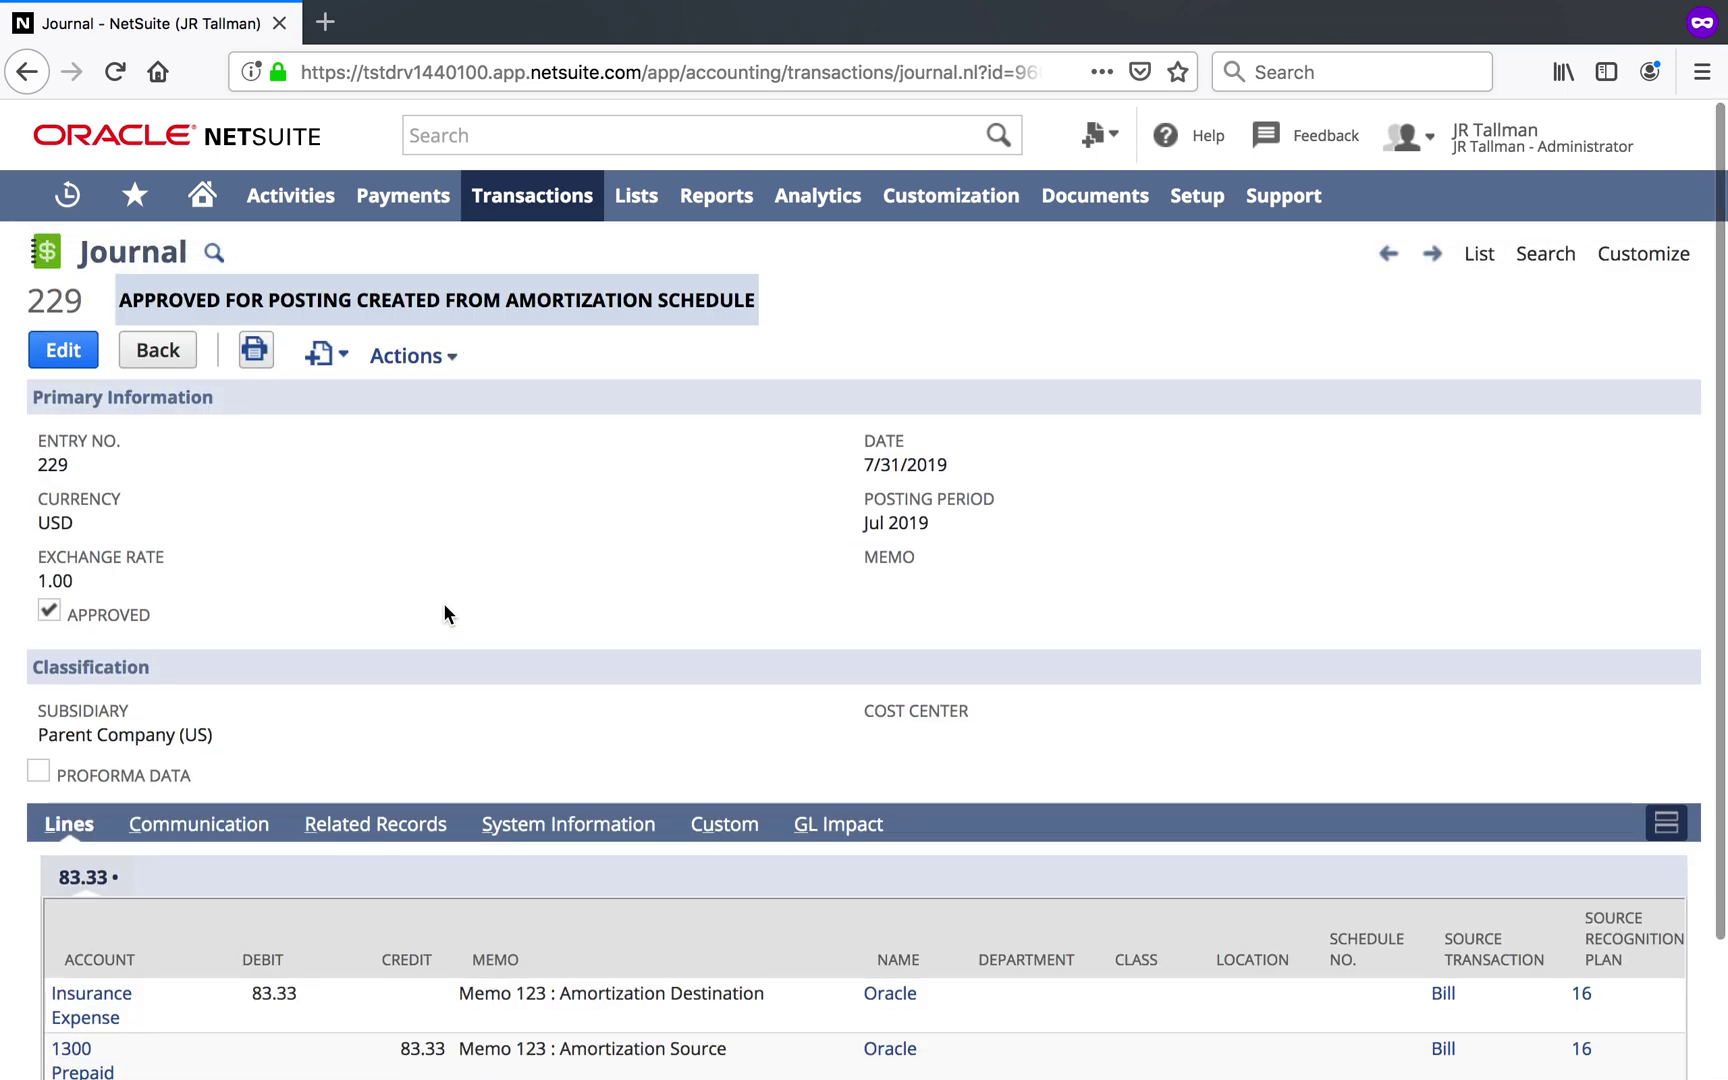
pyautogui.scroll(-2, 444, 614)
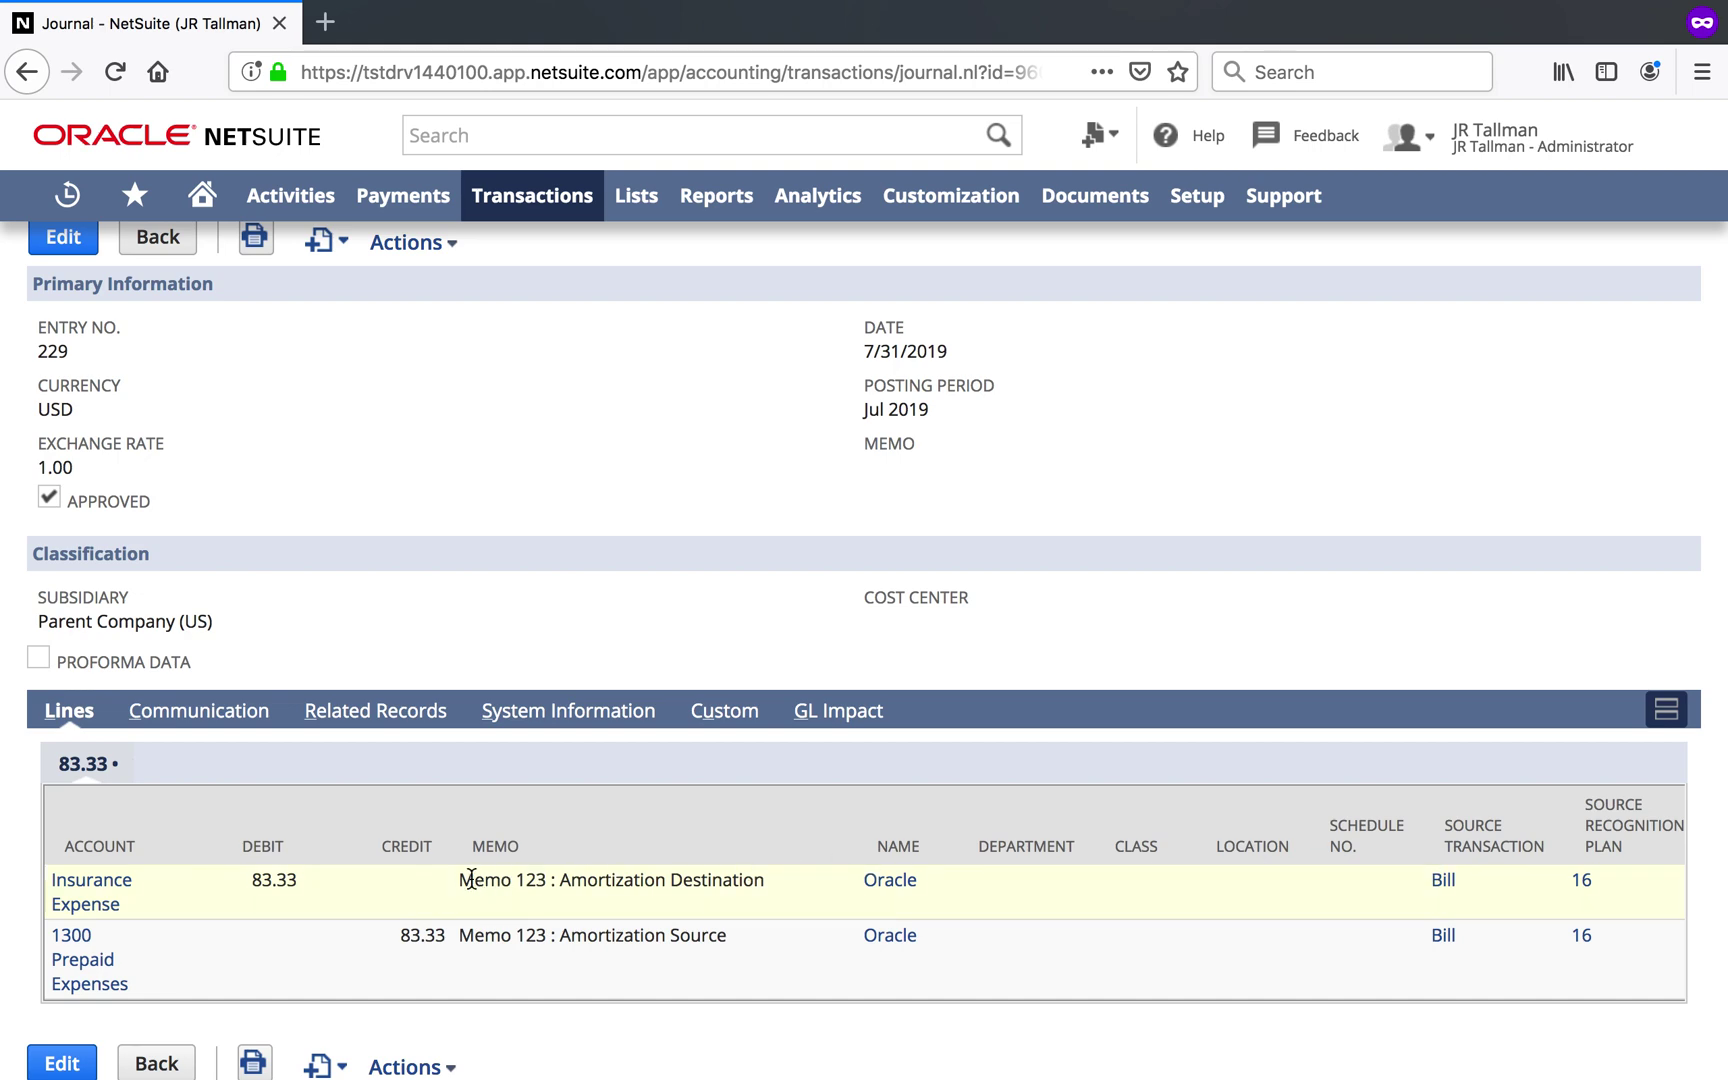
pyautogui.moveTo(474, 880); pyautogui.dragTo(555, 874)
pyautogui.moveTo(558, 880); pyautogui.dragTo(683, 880)
pyautogui.click(588, 940)
# Step: Open the Expense Amortization Forecast report from Reports > Financial
pyautogui.moveTo(724, 210)
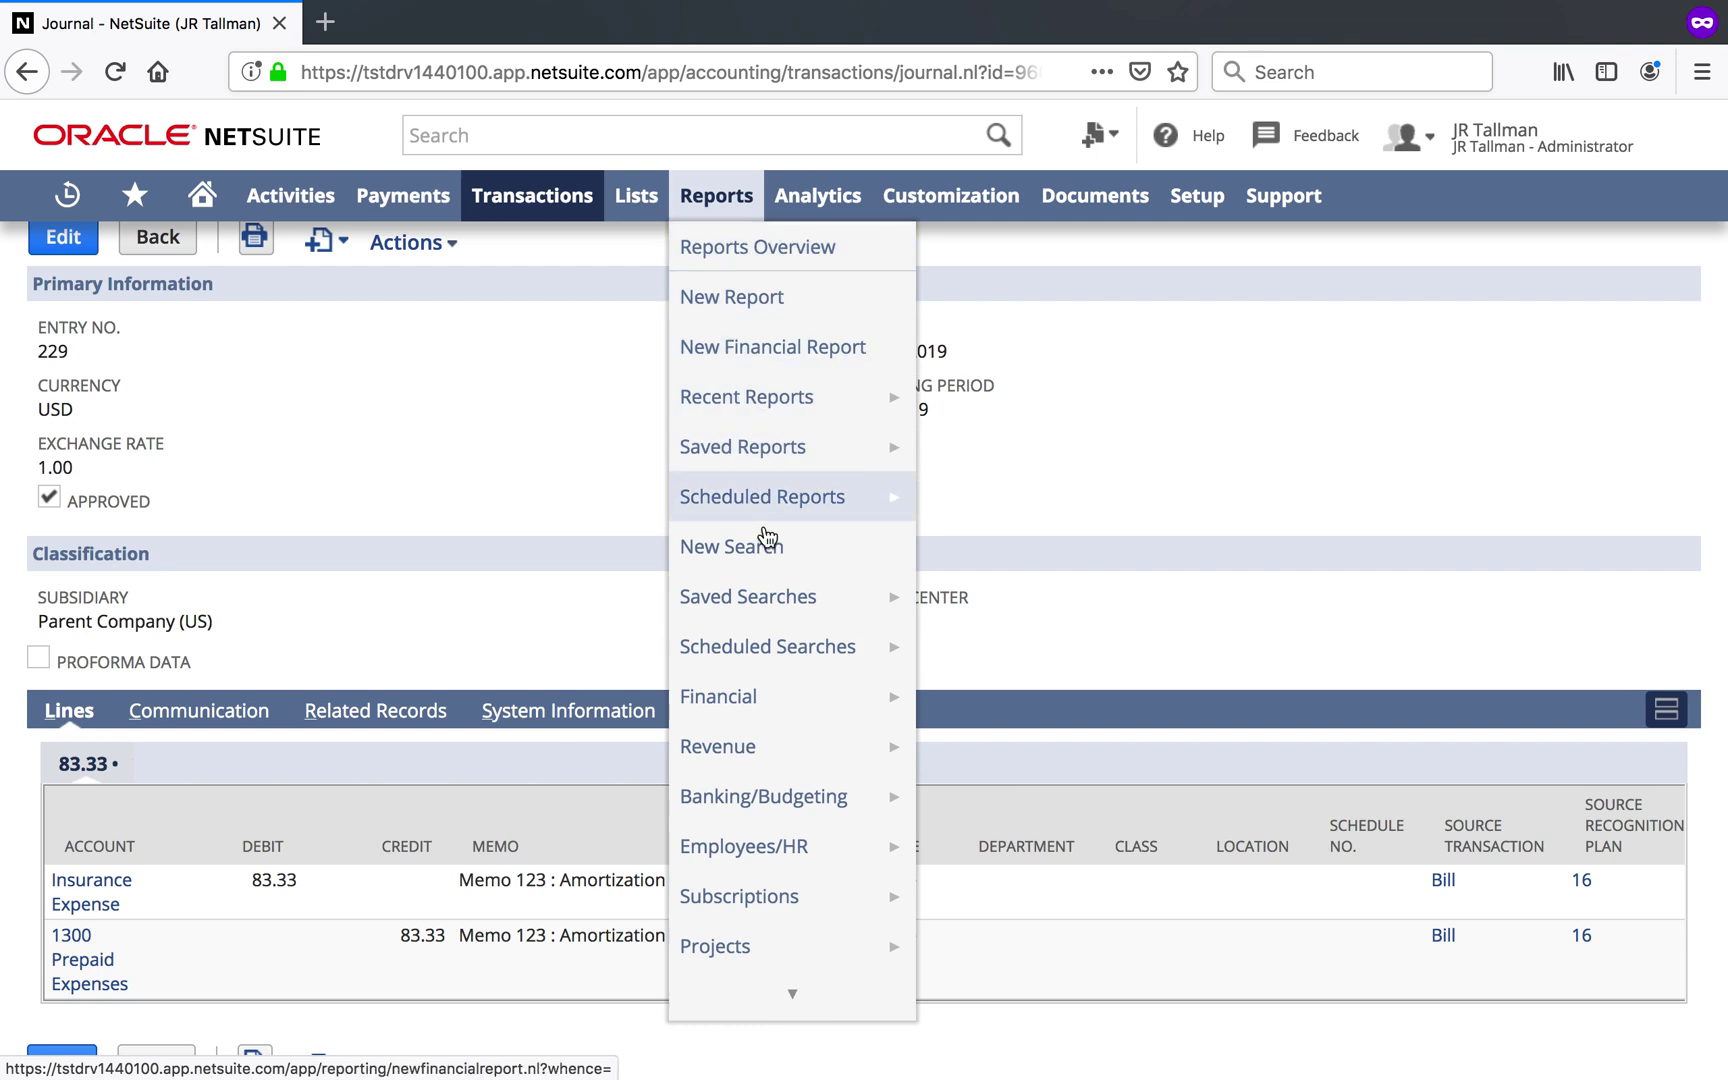
pyautogui.moveTo(768, 690)
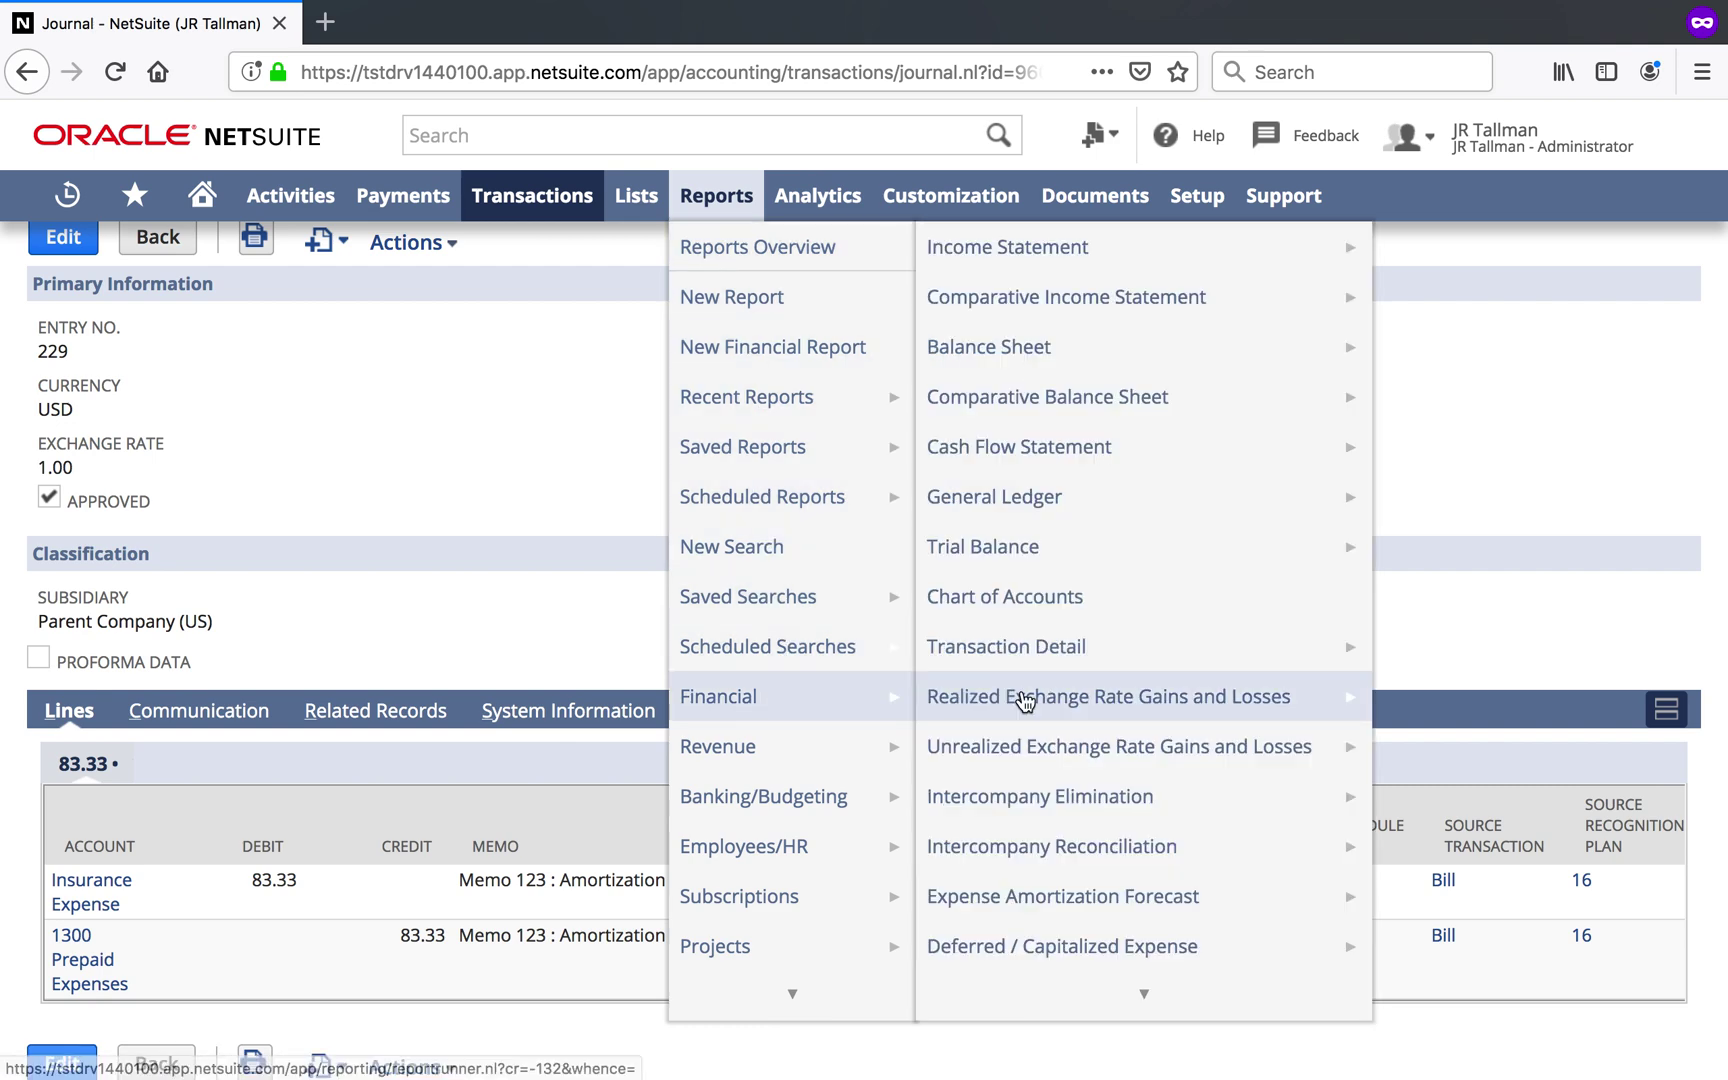
pyautogui.scroll(-5, 1024, 703)
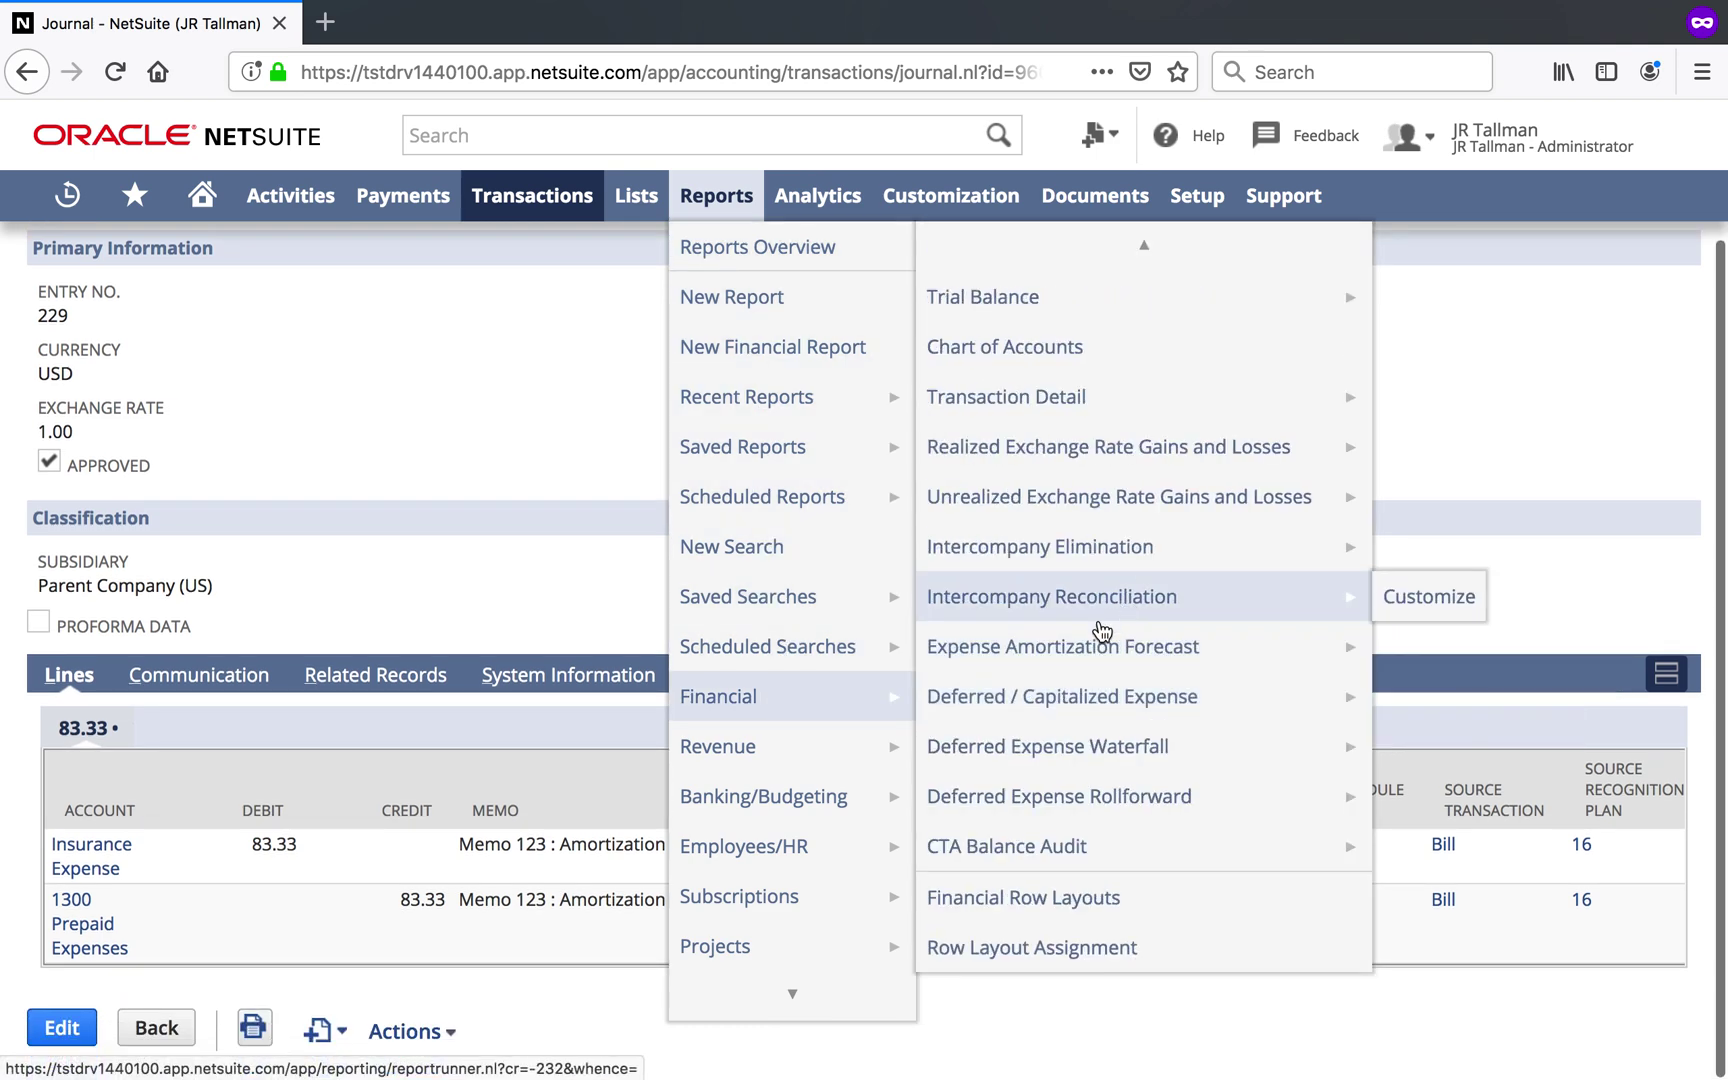
pyautogui.moveTo(1103, 648)
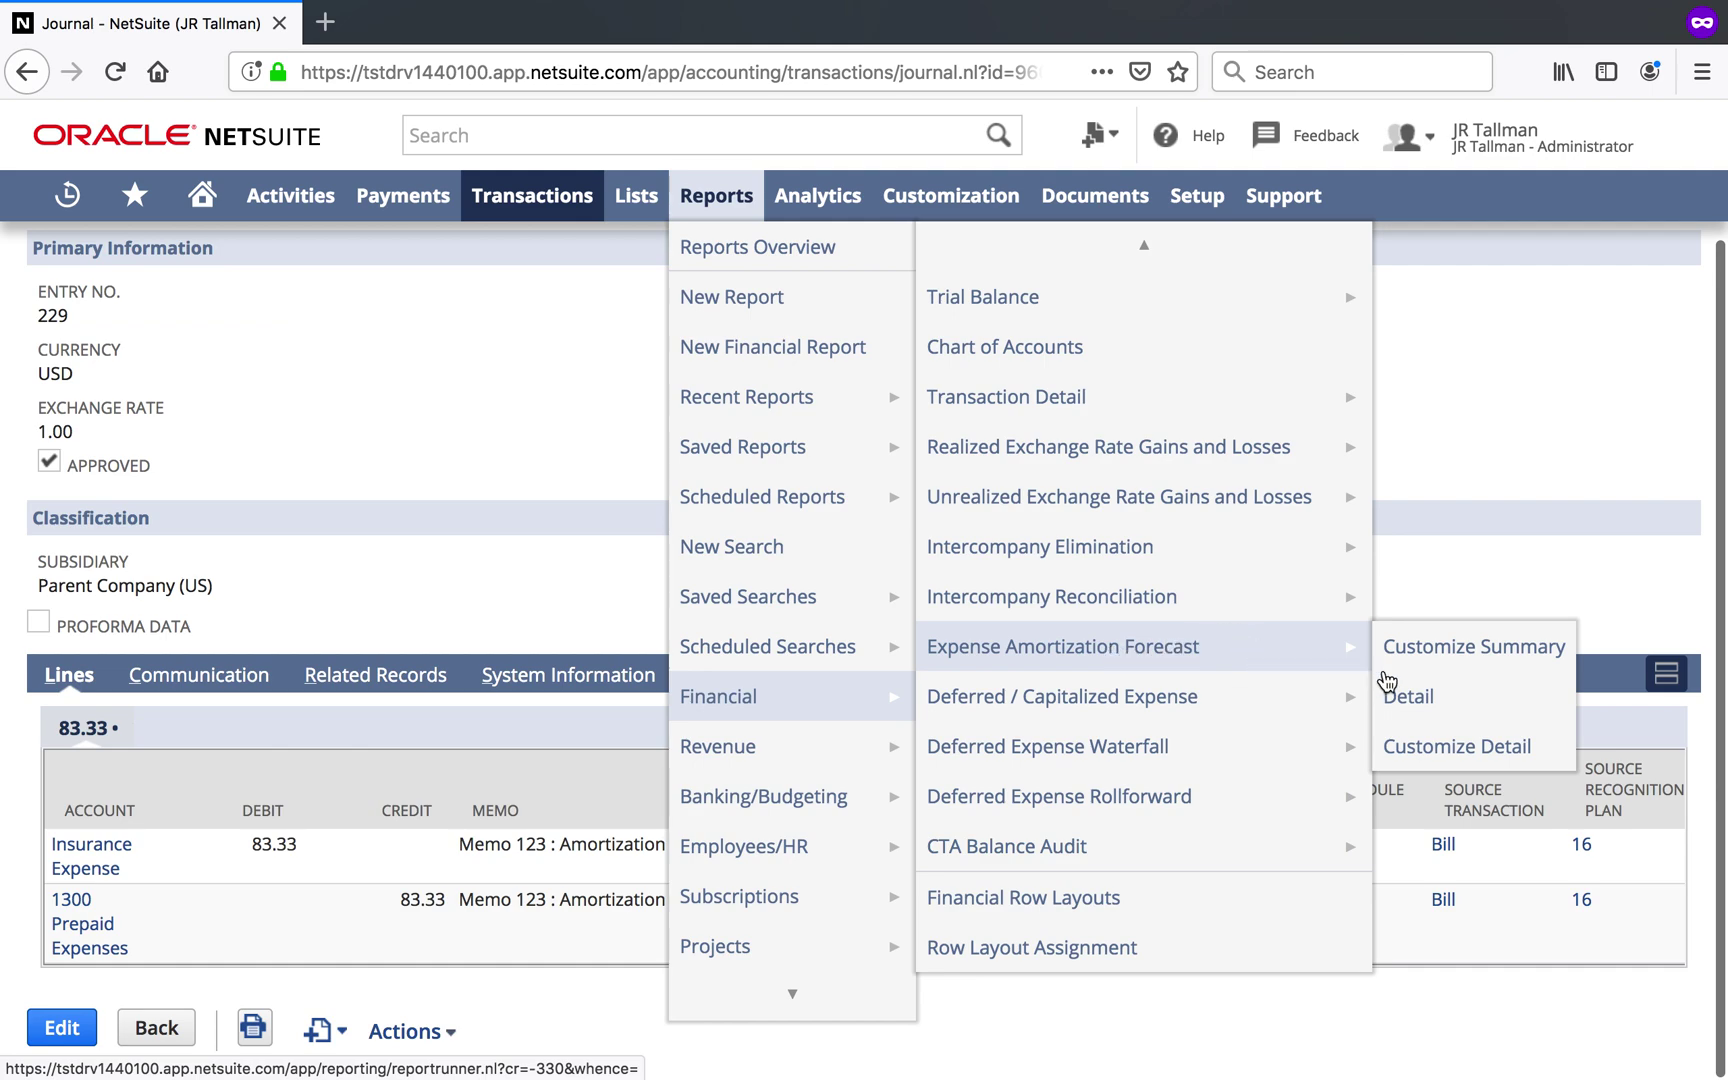
pyautogui.click(1233, 663)
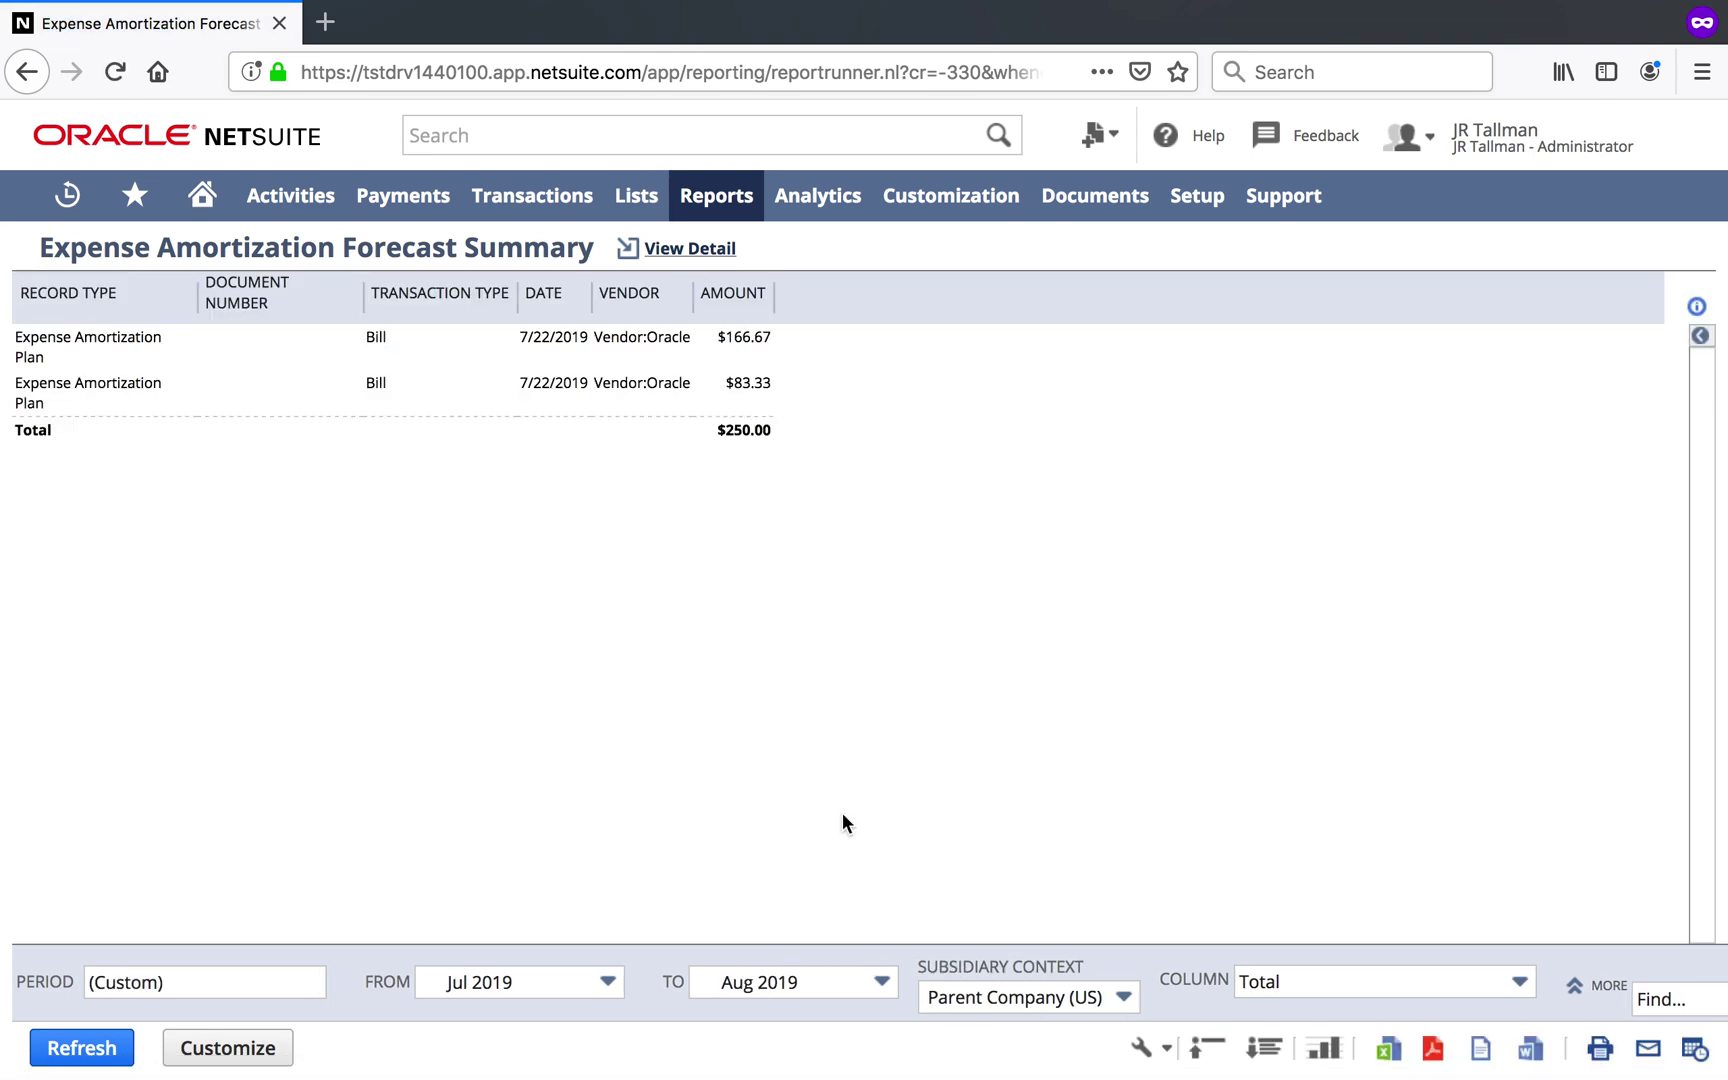
# Step: Extend the report's To period to Dec 2019 and refresh it
pyautogui.click(760, 975)
pyautogui.click(852, 912)
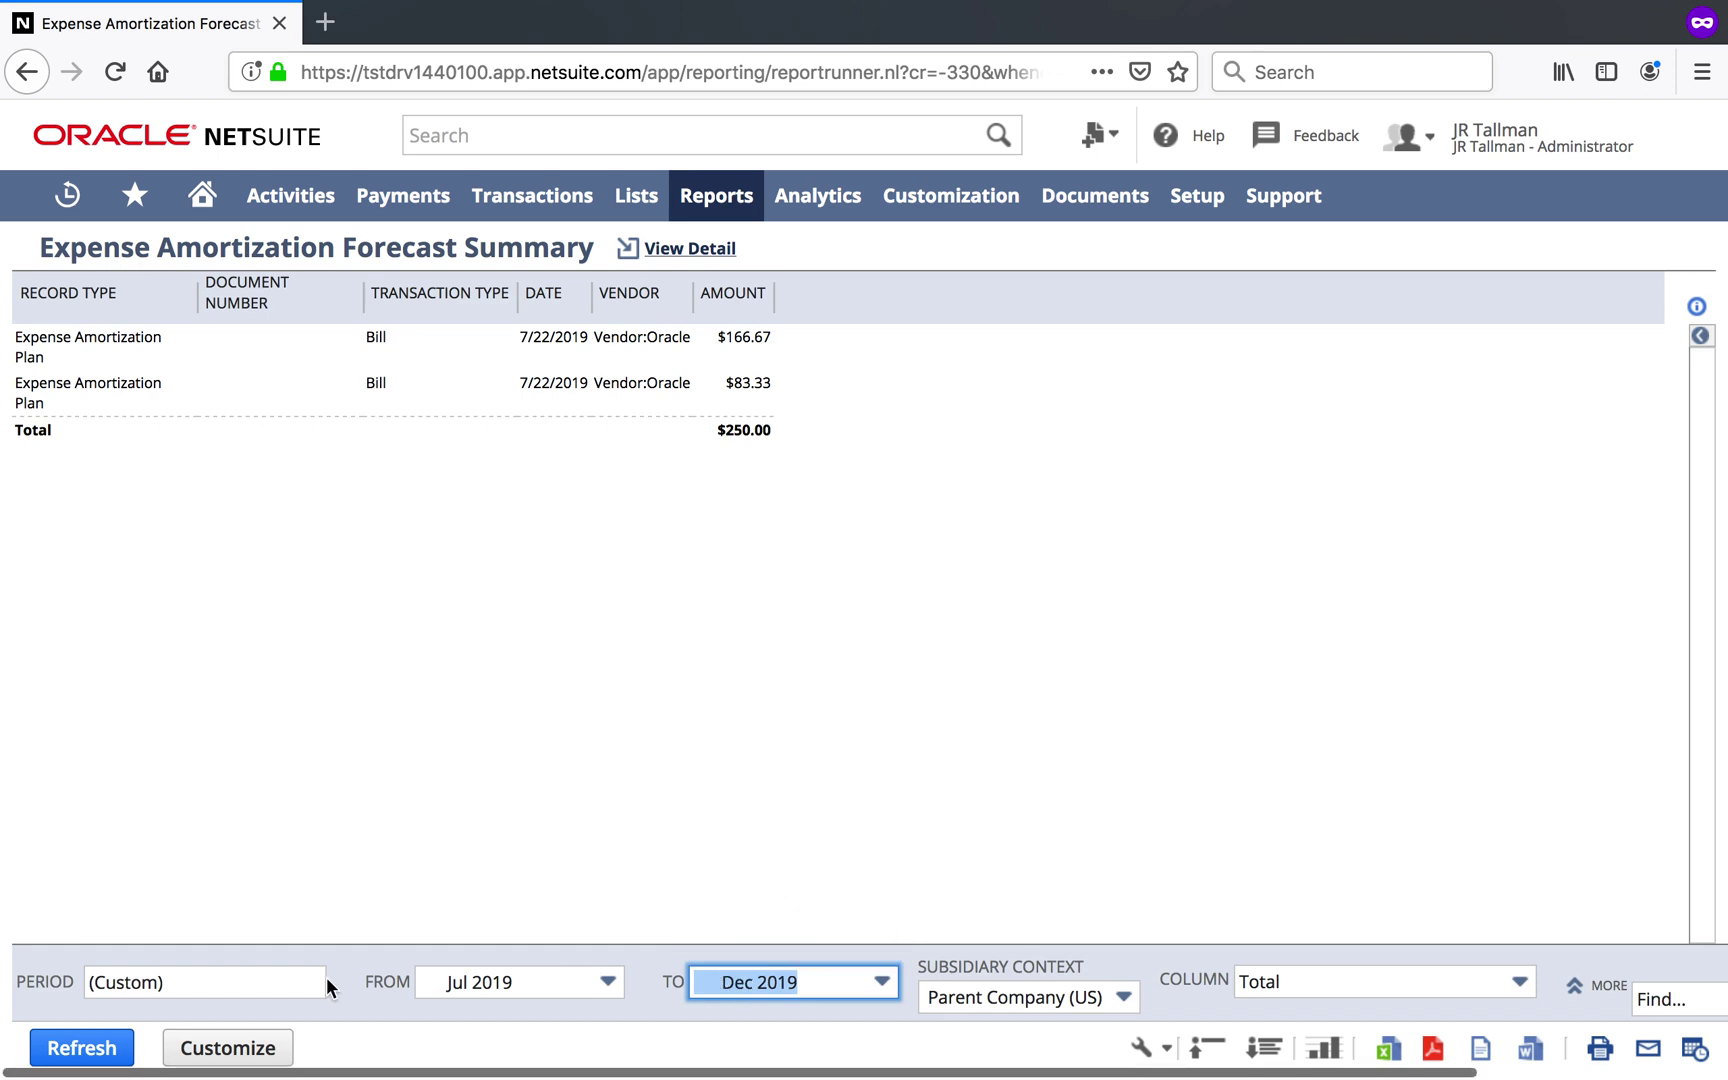
pyautogui.click(110, 1046)
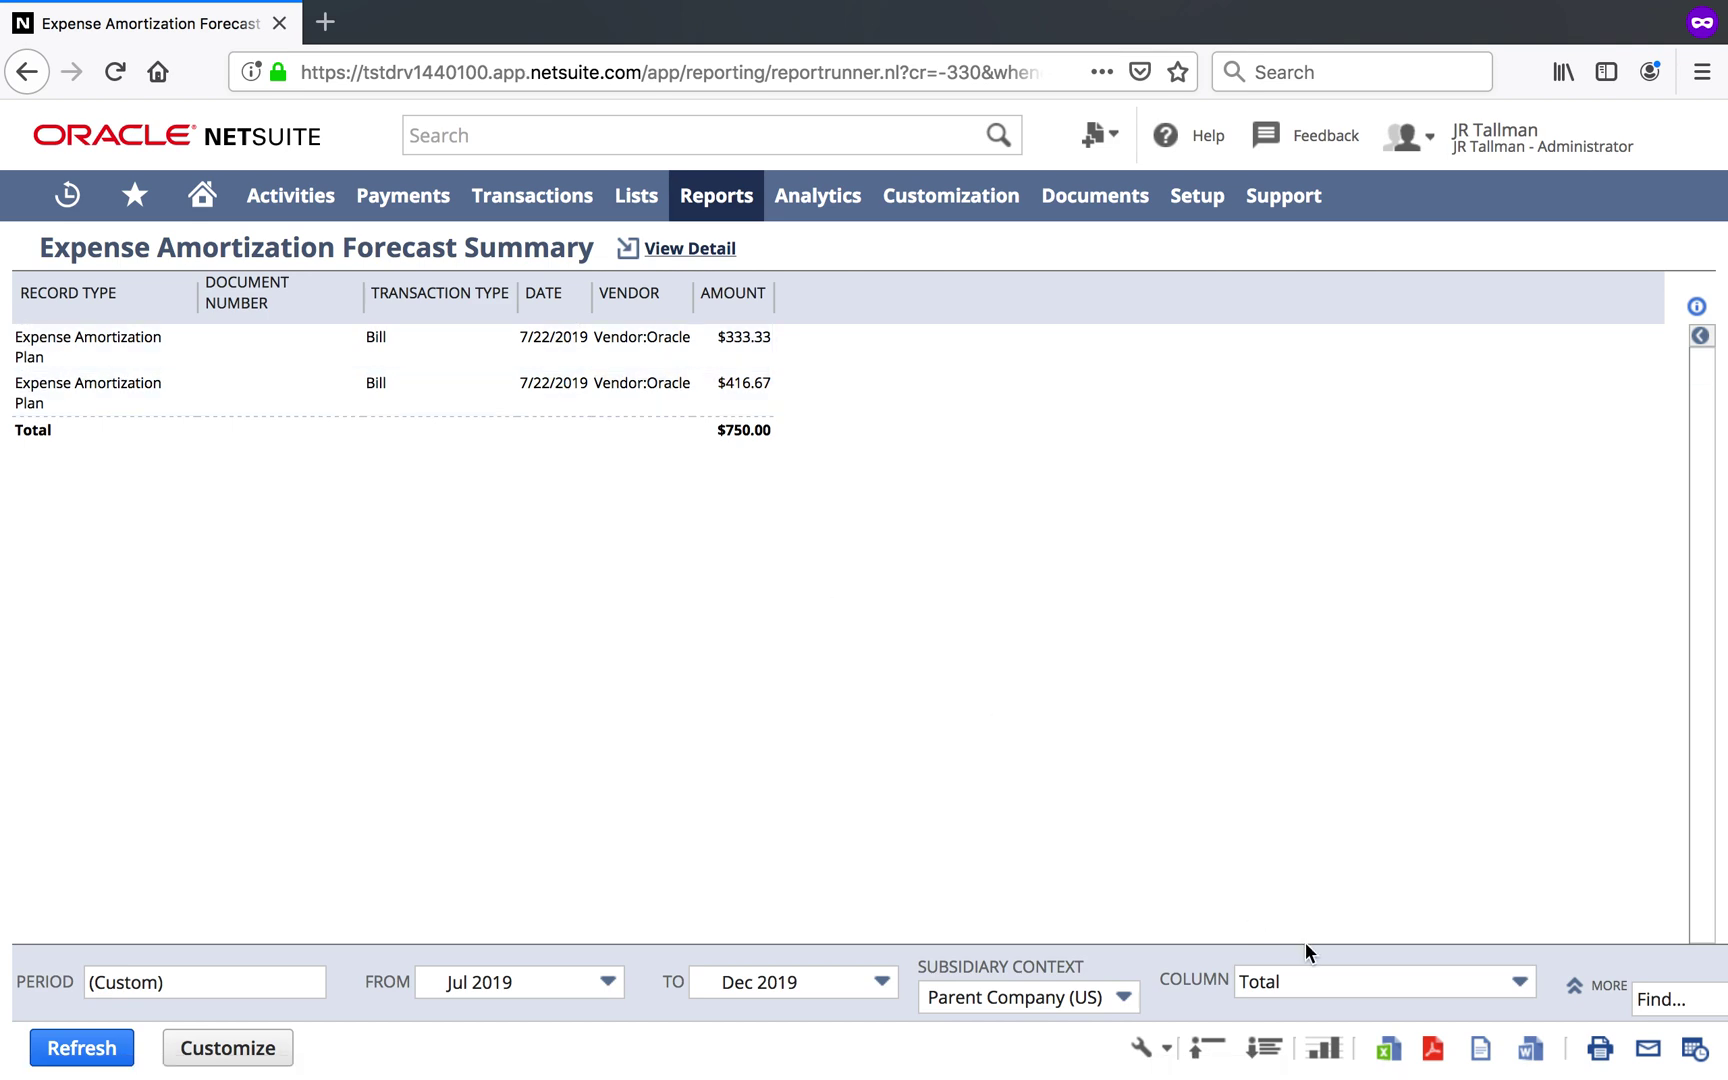
# Step: Set the report columns to Accounting Period, refresh, and expand the extra filters
pyautogui.click(1382, 975)
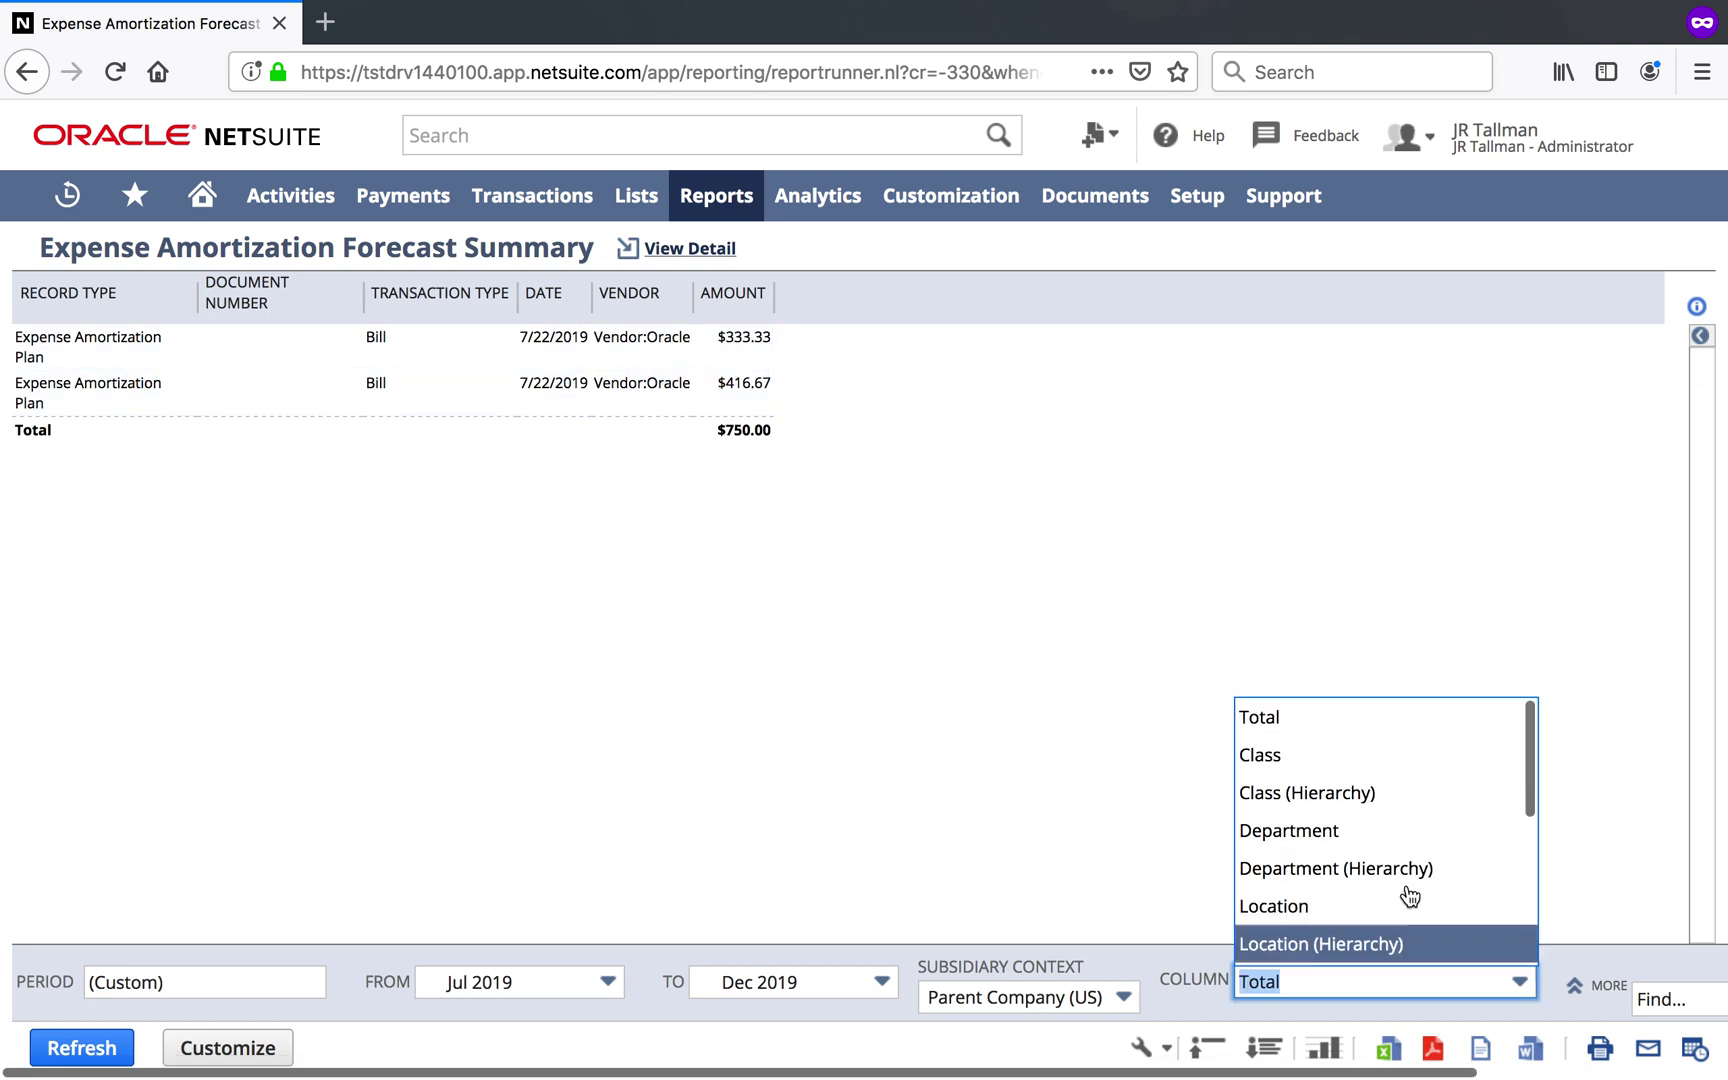
pyautogui.scroll(-5, 1428, 843)
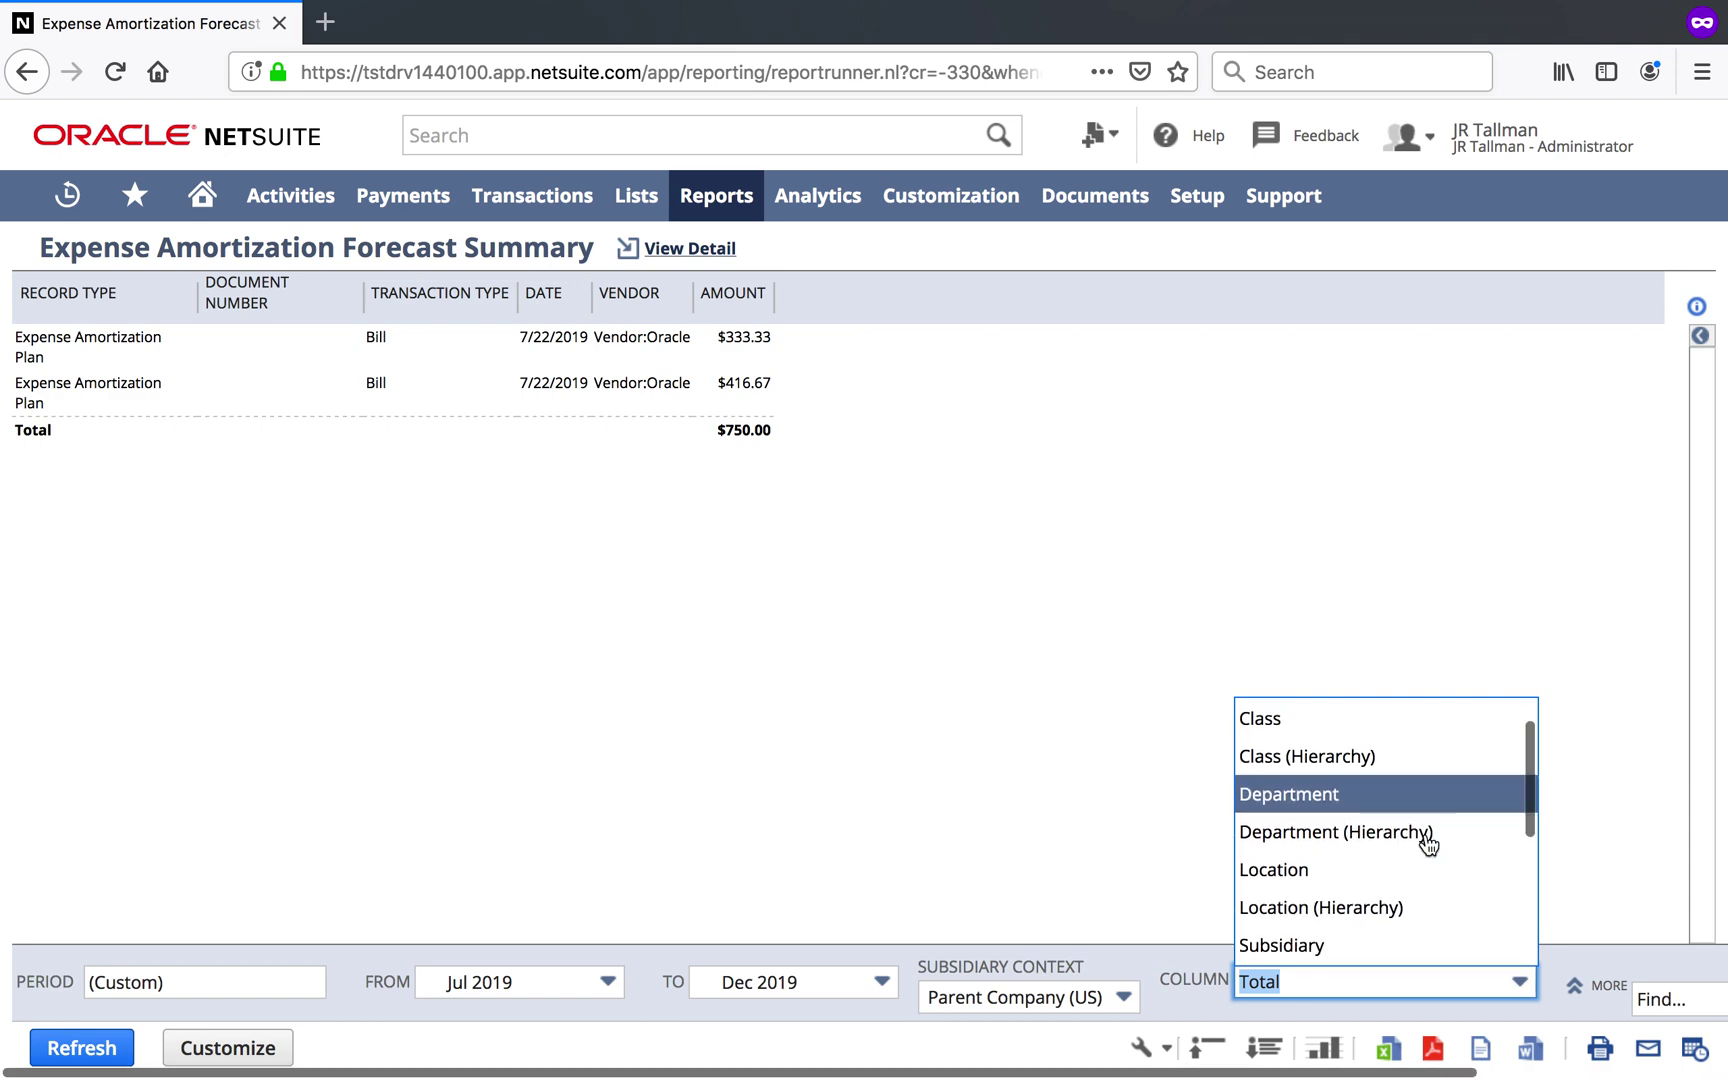
pyautogui.click(1386, 846)
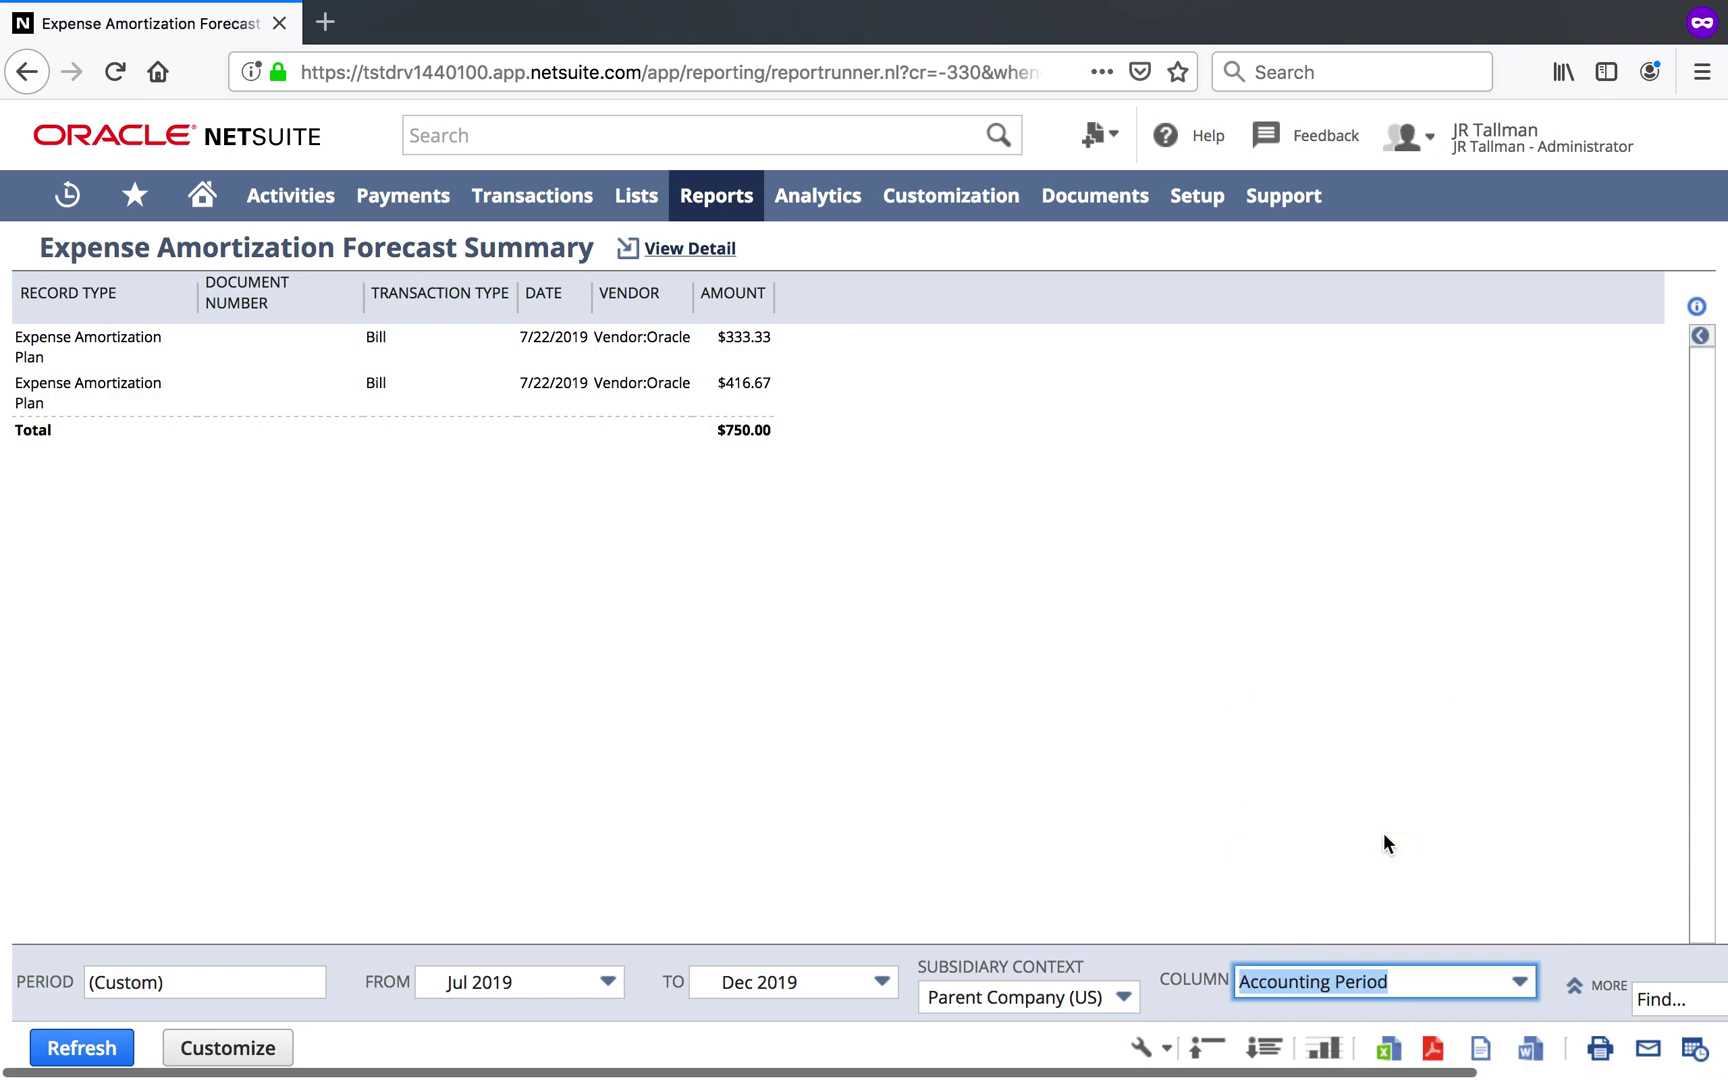
pyautogui.click(82, 1047)
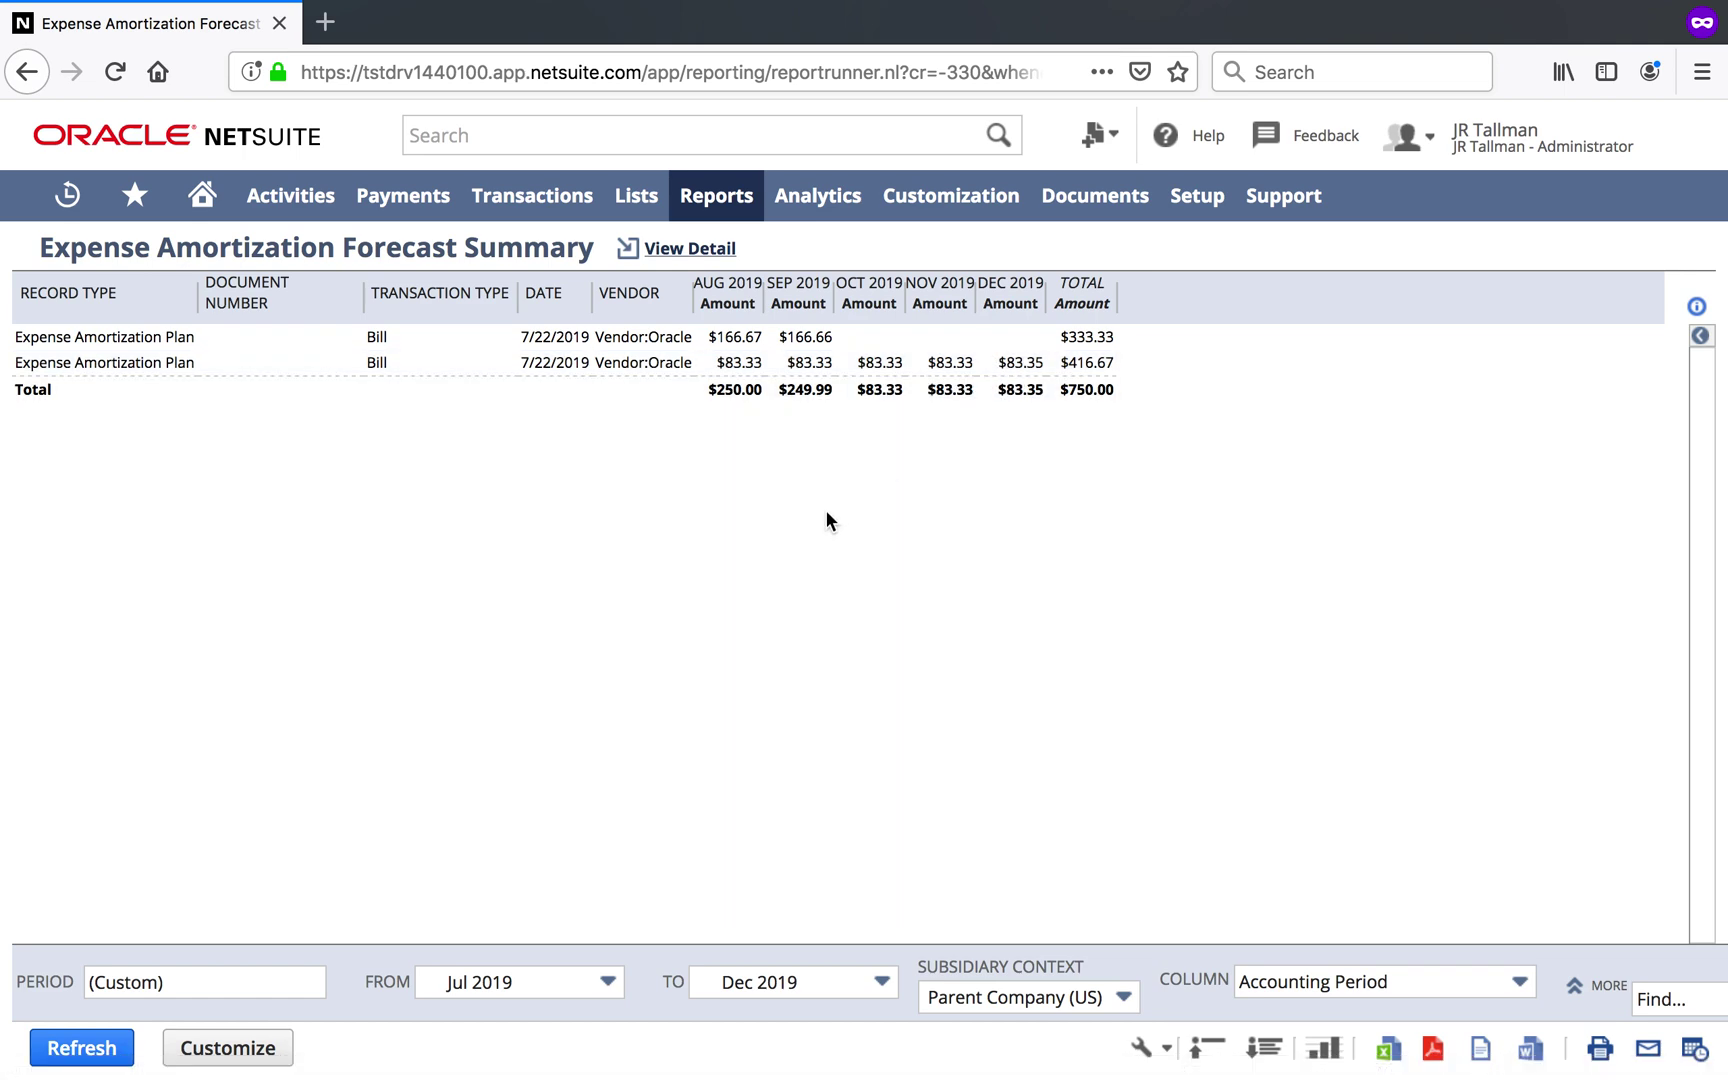
pyautogui.click(1578, 984)
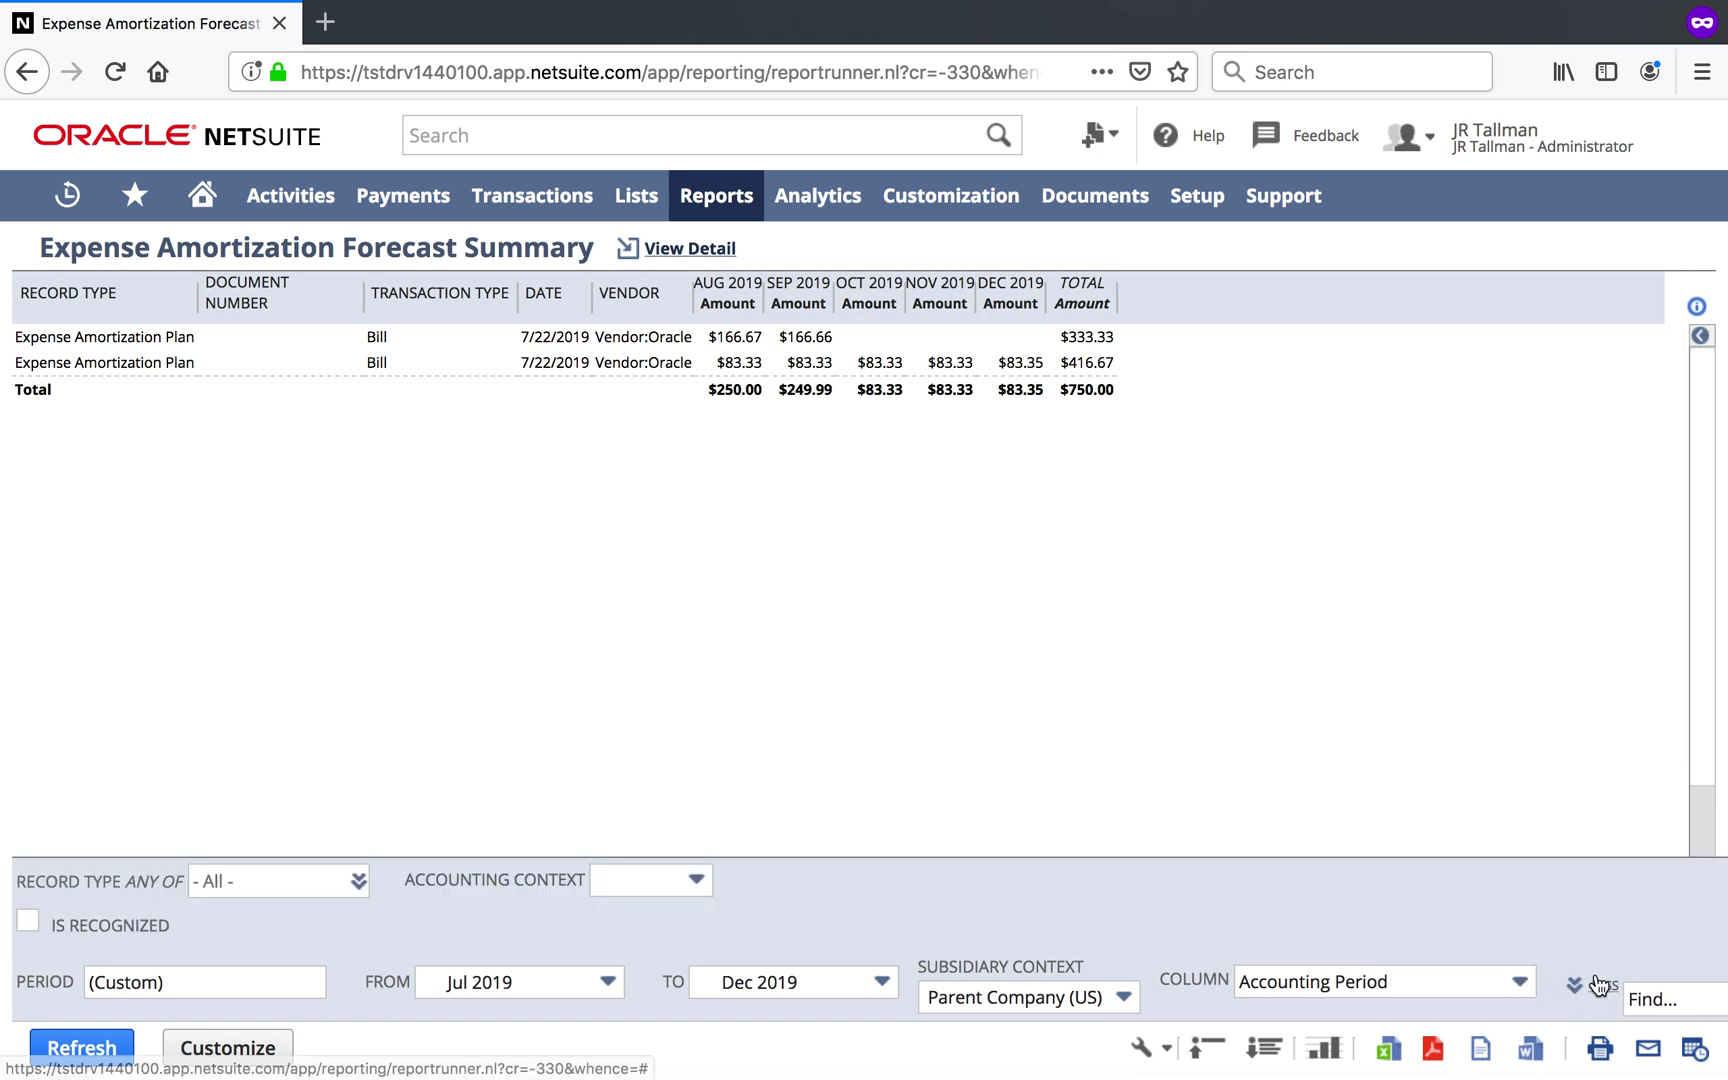
# Step: Check the Is Recognized filter and refresh the forecast report
pyautogui.click(1580, 988)
pyautogui.click(1581, 990)
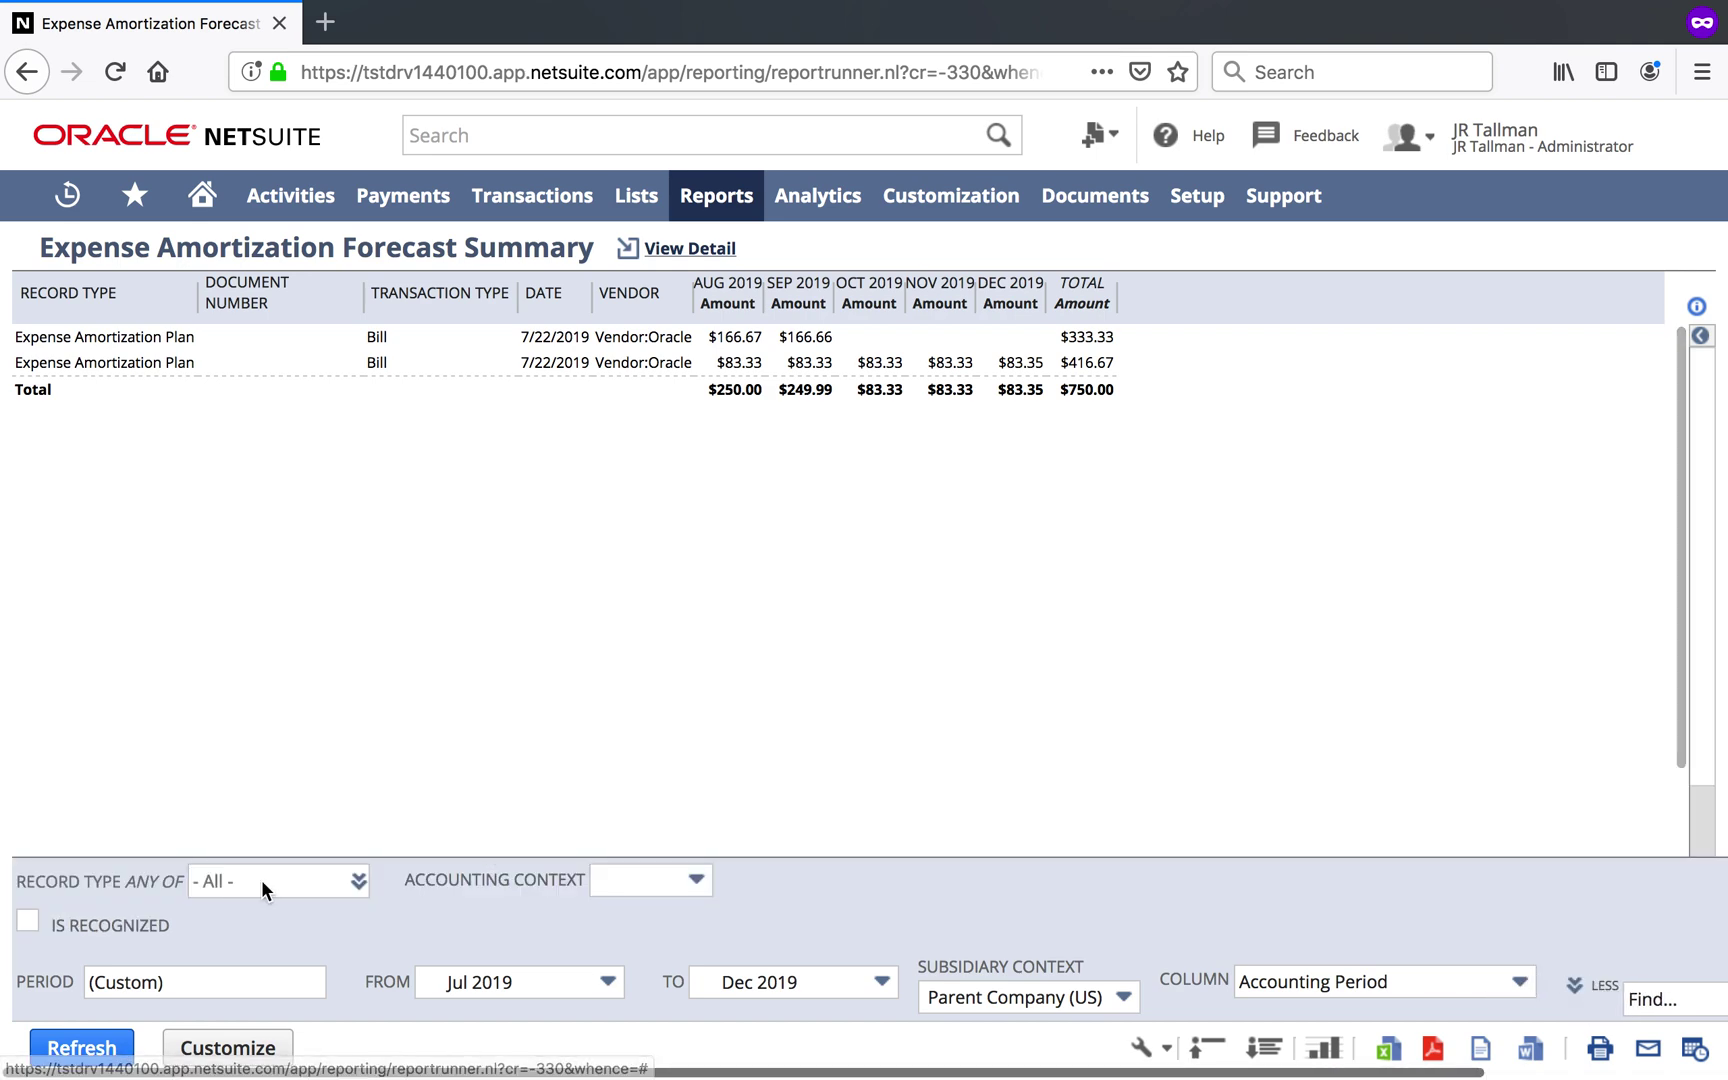
pyautogui.click(29, 926)
pyautogui.click(80, 1048)
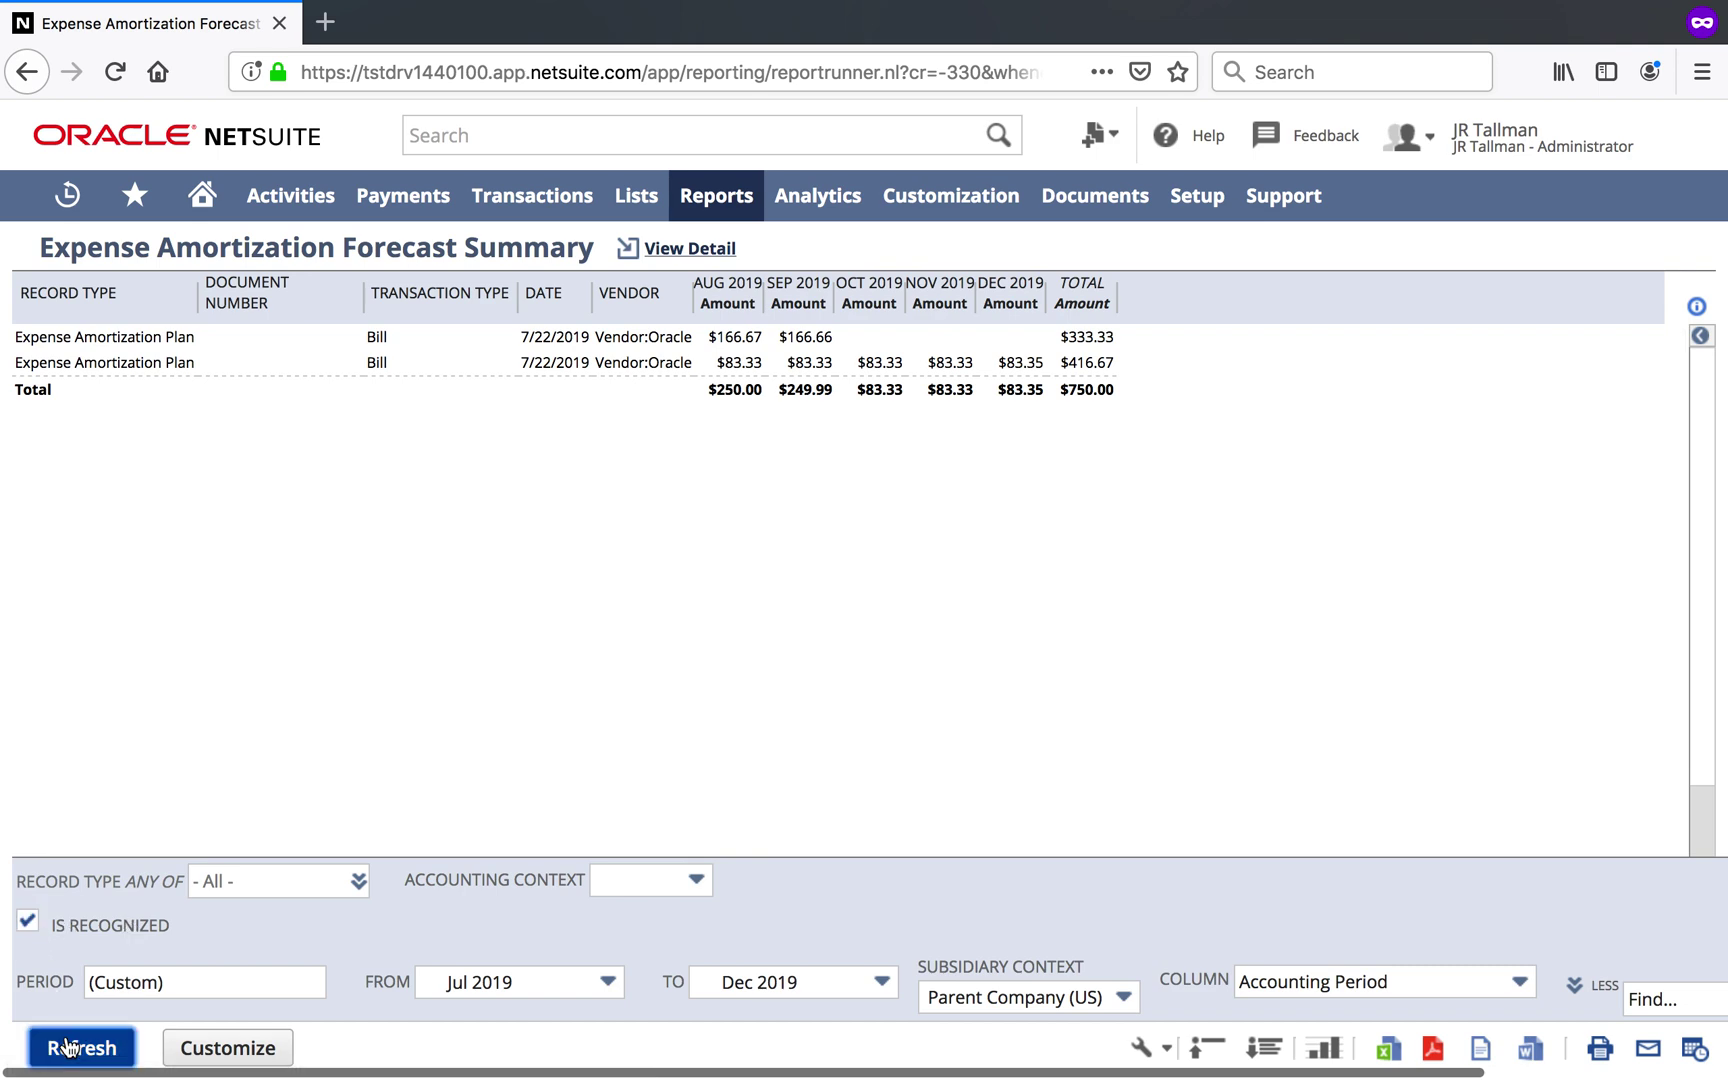